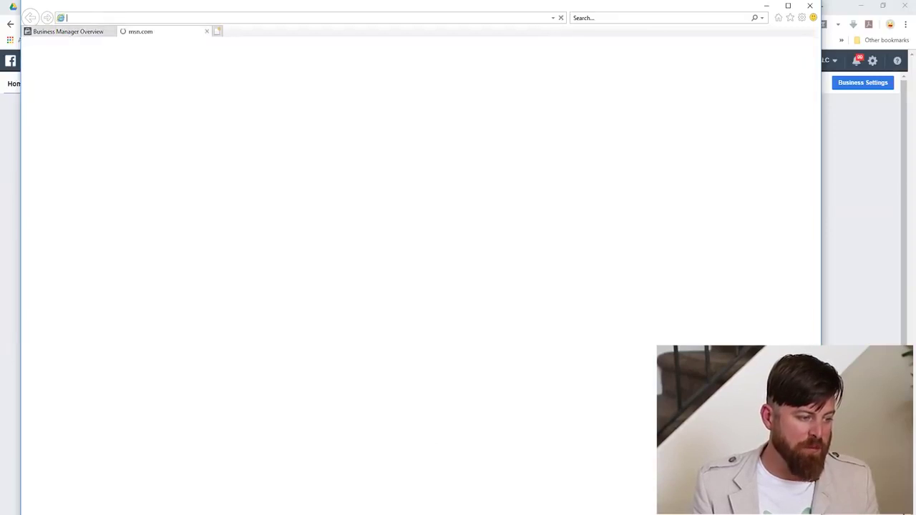
- Search Google for "facebook ads", find the Facebook Business online advertising result, and close the search page
type("facebook ads")
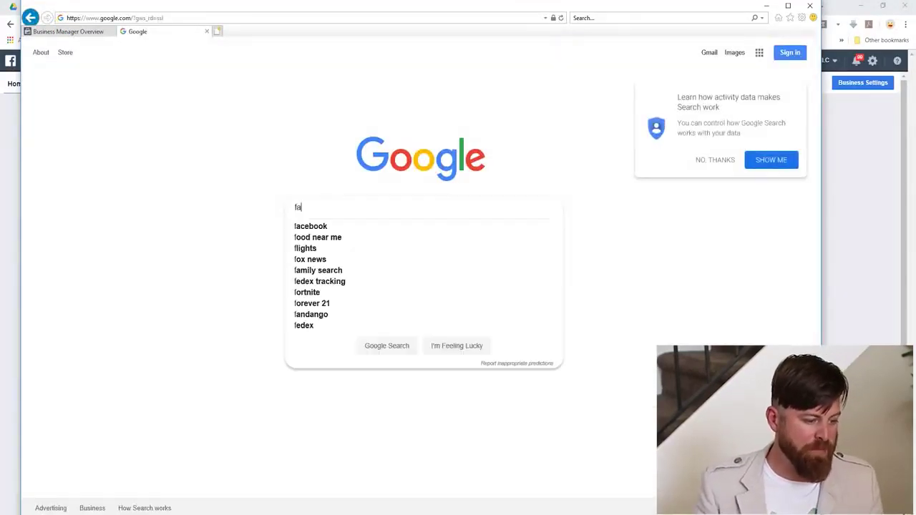
key("Return")
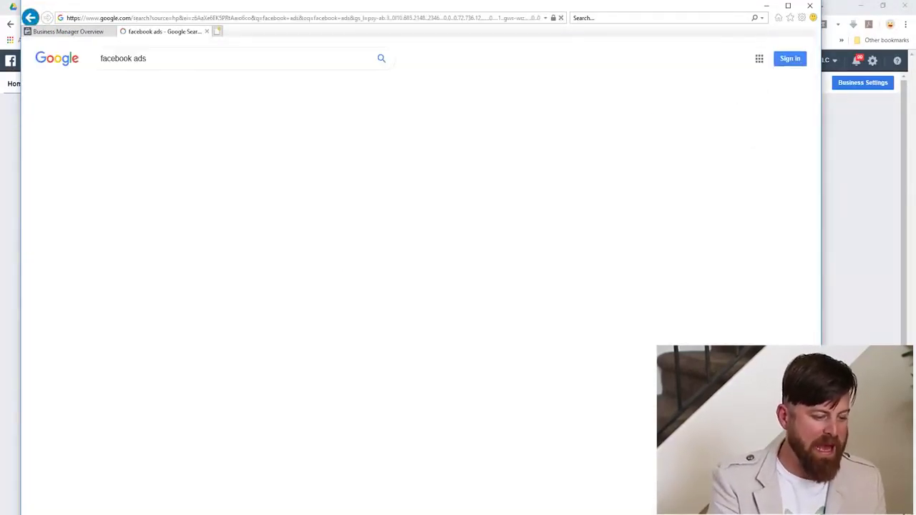
scroll(229, 227, "down", 1)
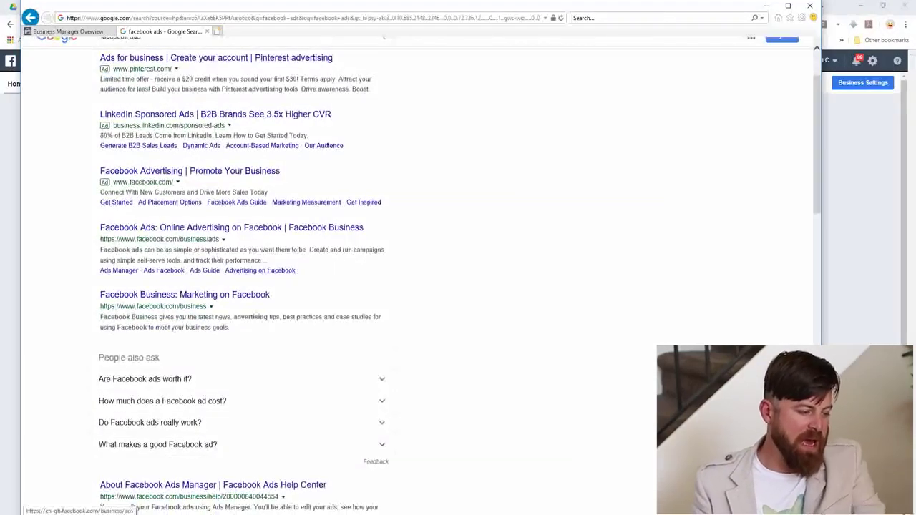
mouse_move(83, 279)
left_mouse_down()
mouse_move(239, 287)
mouse_move(405, 220)
mouse_move(79, 209)
left_mouse_up()
mouse_move(473, 147)
left_mouse_down()
mouse_move(509, 245)
mouse_move(453, 222)
mouse_move(453, 310)
left_mouse_up()
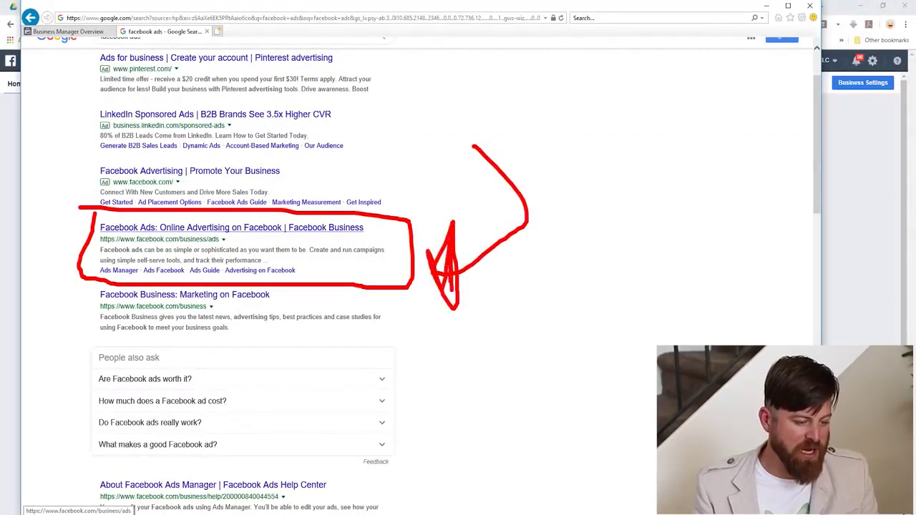
key("Escape")
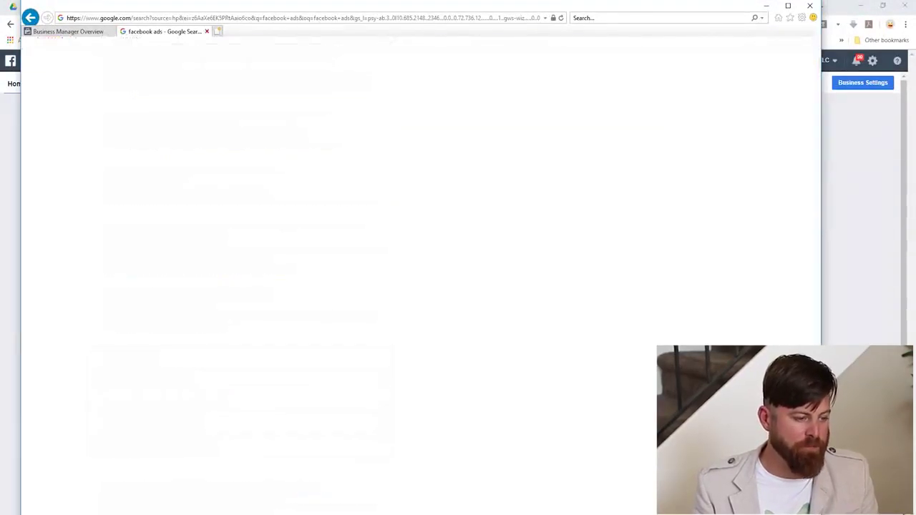
key("ctrl+w")
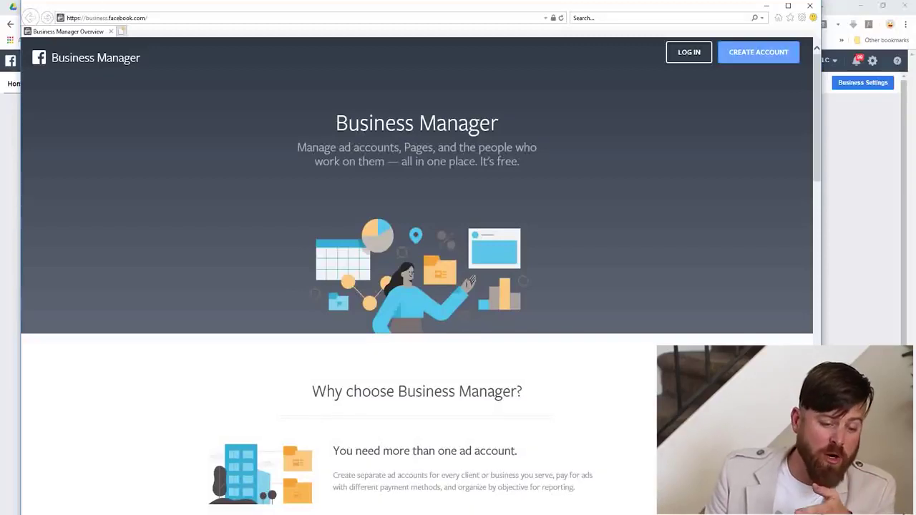
- Close the separate Business Manager overview window and go to the new campaign creation page in Ads Manager
mouse_move(720, 46)
left_mouse_down()
mouse_move(730, 71)
mouse_move(629, 71)
left_mouse_up()
mouse_move(801, 26)
left_mouse_down()
mouse_move(702, 63)
mouse_move(692, 27)
mouse_move(696, 66)
left_mouse_up()
key("Escape")
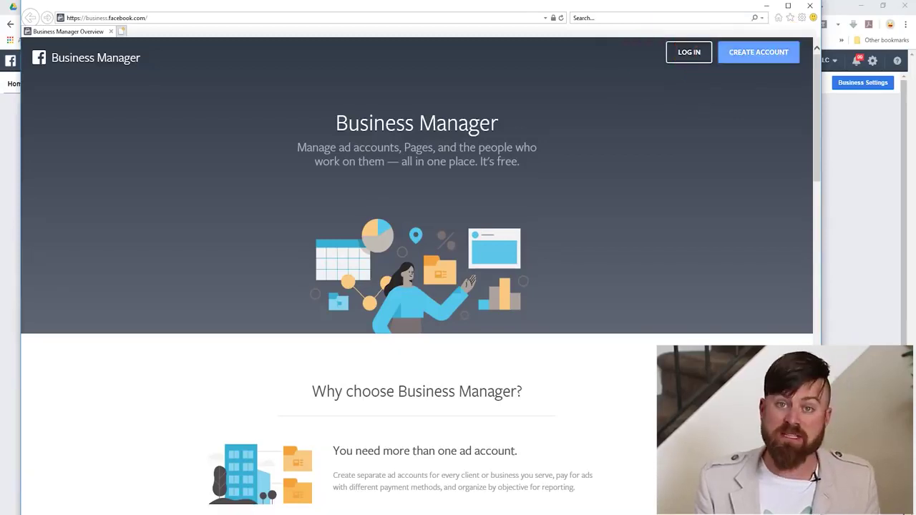
left_click(810, 6)
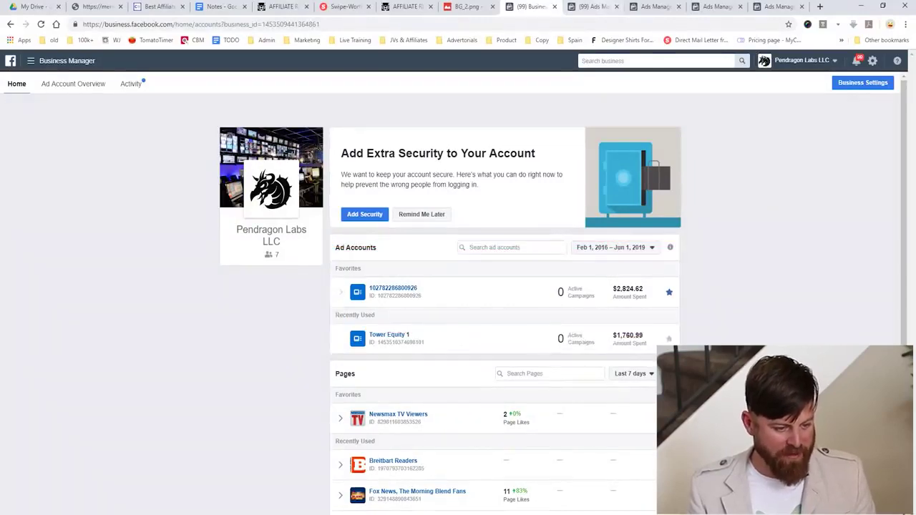
key("ctrl+Tab")
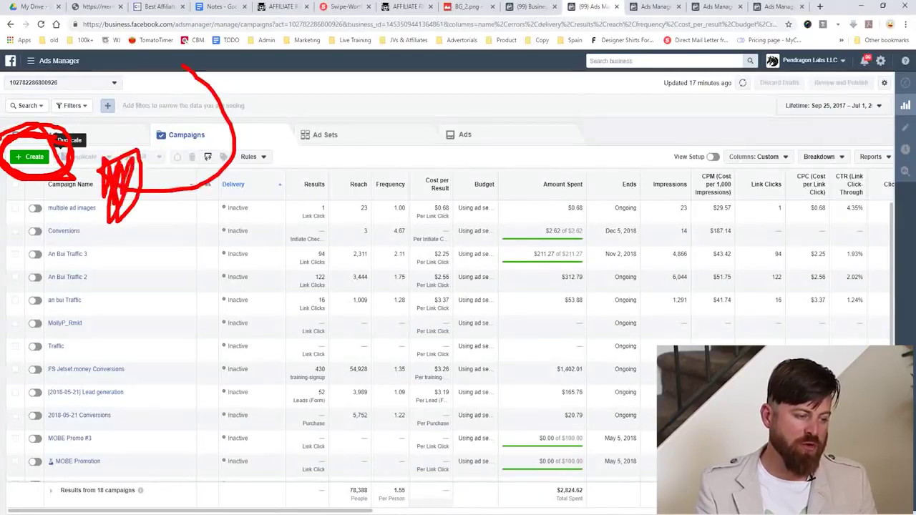
key("ctrl+Tab")
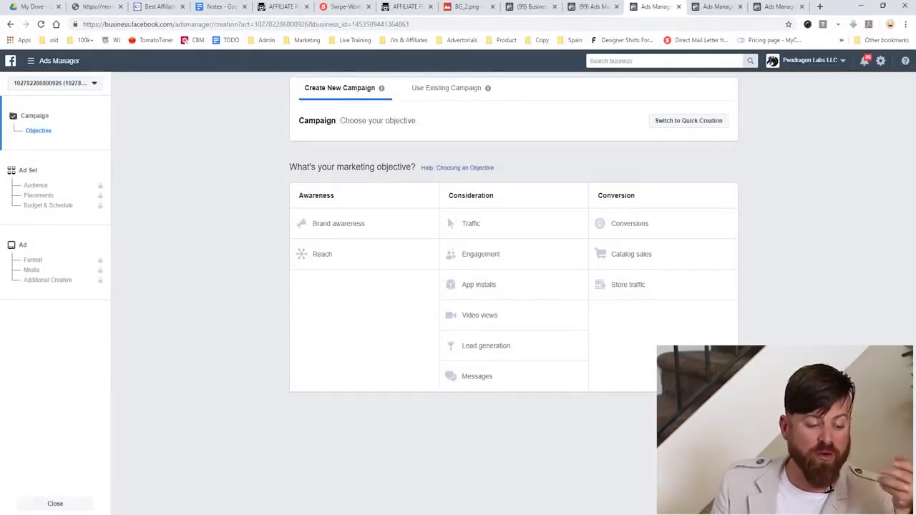
- Examine the marketing objectives available for a new campaign, comparing Awareness, Traffic and the other Consideration options
left_click_drag(303, 167, 415, 167)
left_click(415, 167)
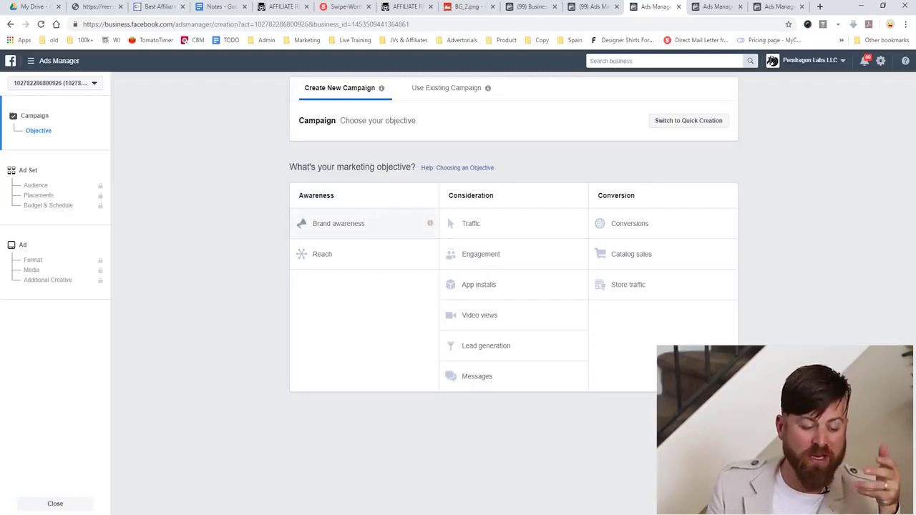
left_click_drag(377, 167, 413, 167)
left_click(413, 167)
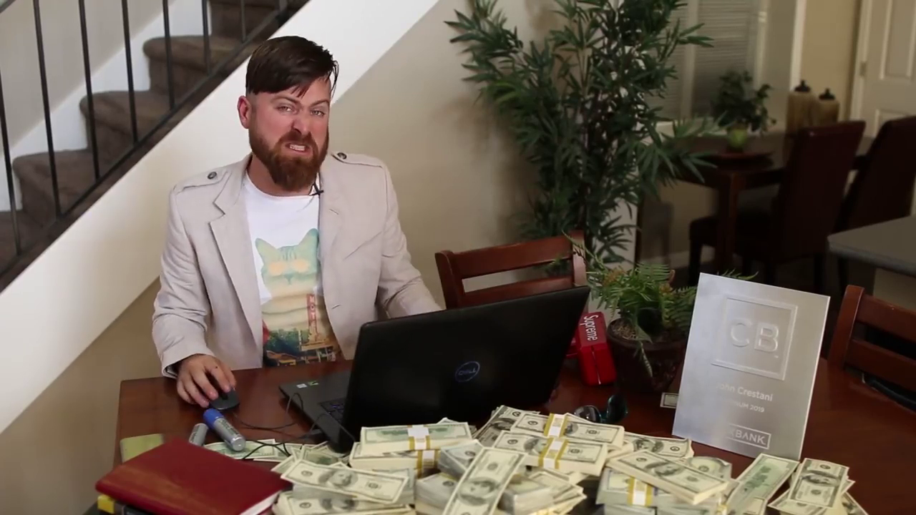
mouse_move(292, 147)
left_mouse_down()
mouse_move(305, 184)
mouse_move(295, 422)
mouse_move(814, 328)
mouse_move(226, 149)
left_mouse_up()
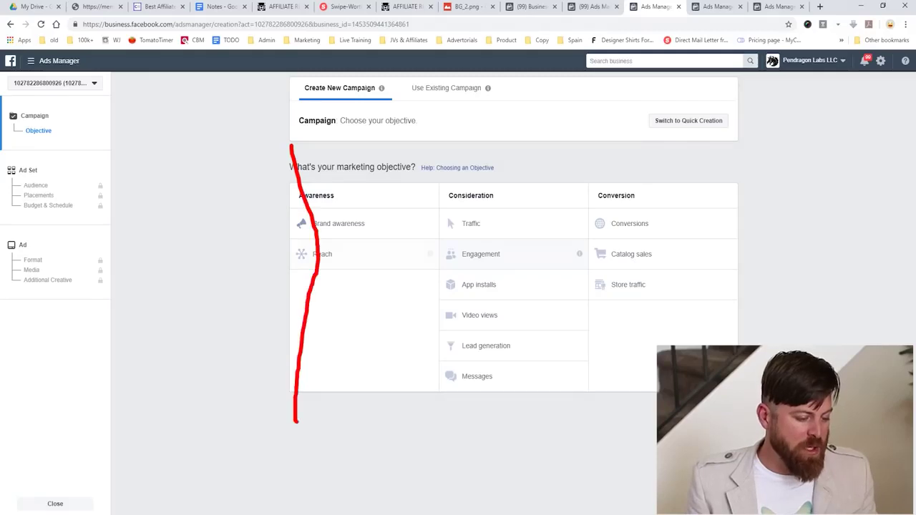
key("Escape")
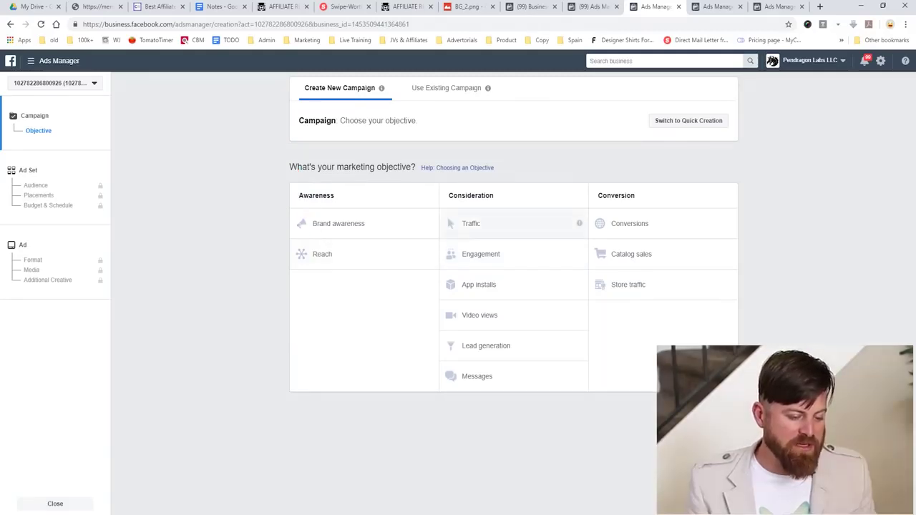
left_click_drag(438, 240, 596, 240)
left_click_drag(595, 190, 447, 194)
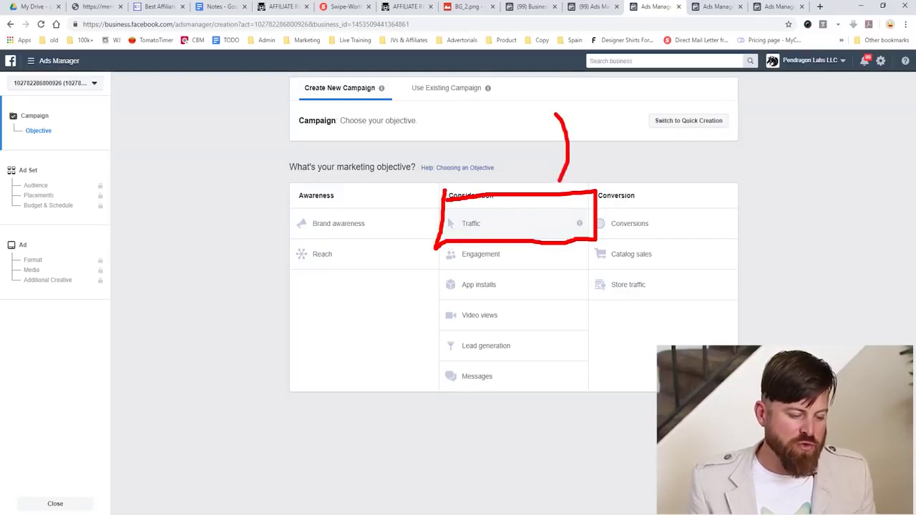
mouse_move(513, 419)
left_mouse_down()
mouse_move(474, 263)
mouse_move(502, 267)
mouse_move(438, 313)
mouse_move(411, 287)
mouse_move(530, 305)
left_mouse_up()
key("Escape")
mouse_move(501, 330)
left_mouse_down()
mouse_move(391, 323)
mouse_move(494, 331)
left_mouse_up()
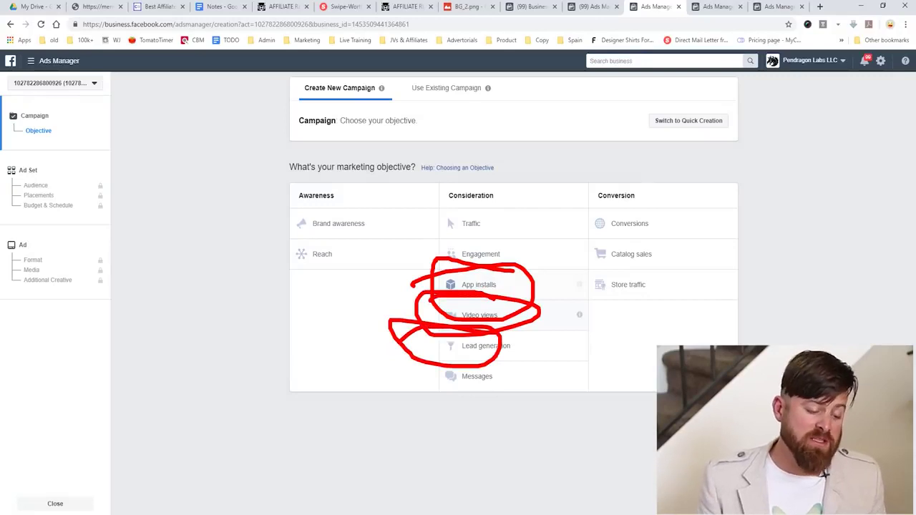
left_click_drag(541, 348, 625, 348)
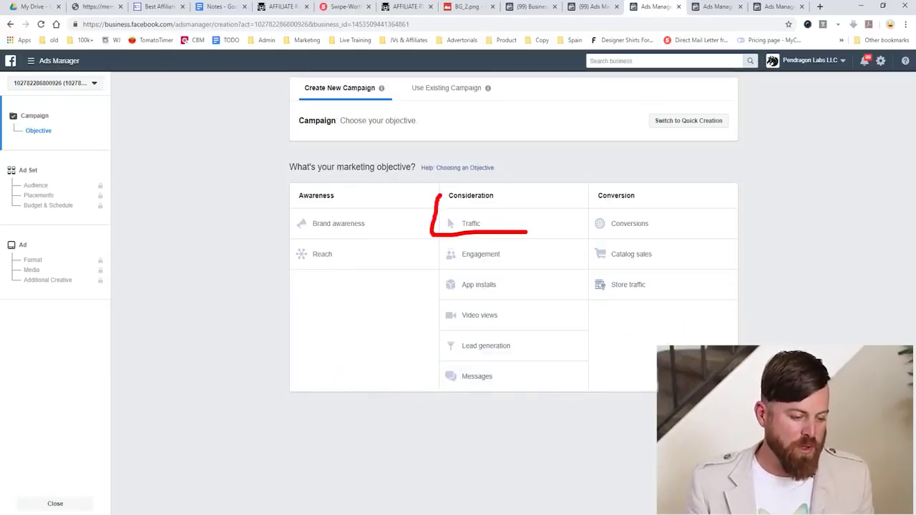
- Choose Traffic as the campaign's marketing objective and review the traffic destination options of the ad set
left_click(501, 224)
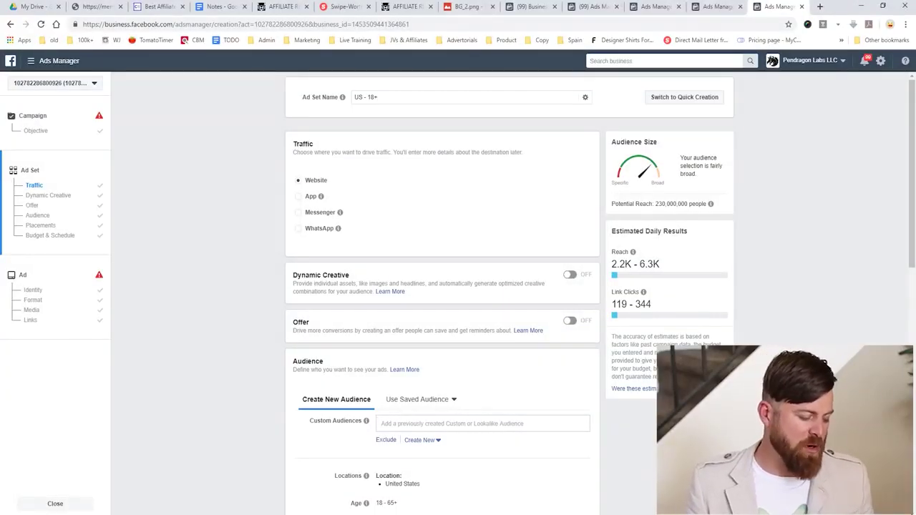
key("ctrl+plus")
key("ctrl+plus")
key("ctrl+plus")
key("ctrl+plus")
key("ctrl+plus")
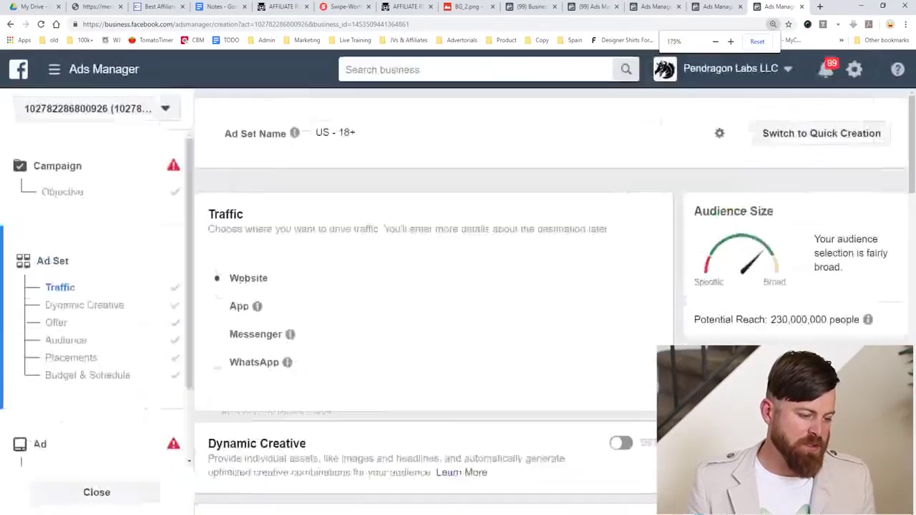
scroll(569, 305, "down", 3)
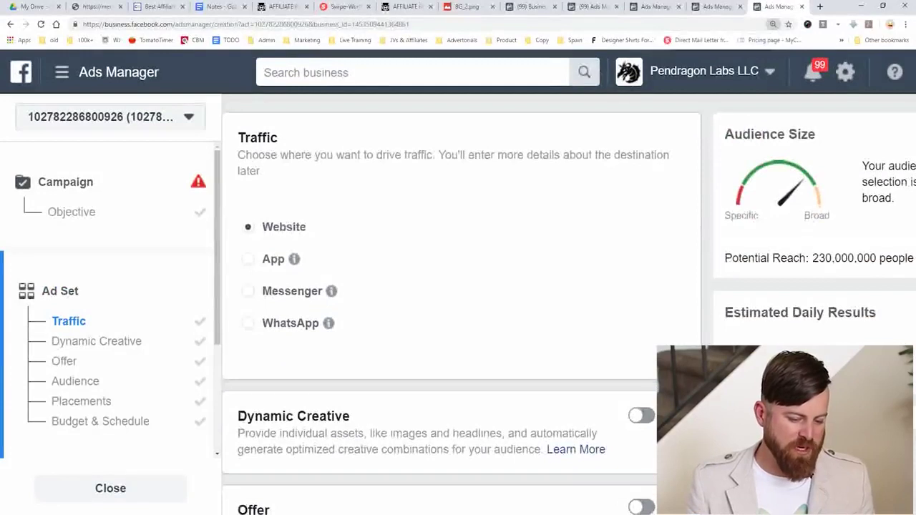
key("ctrl+minus")
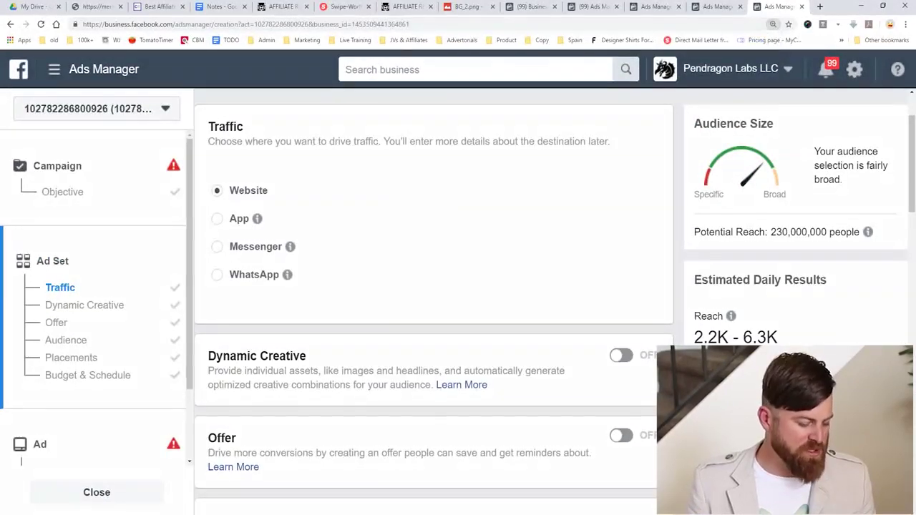
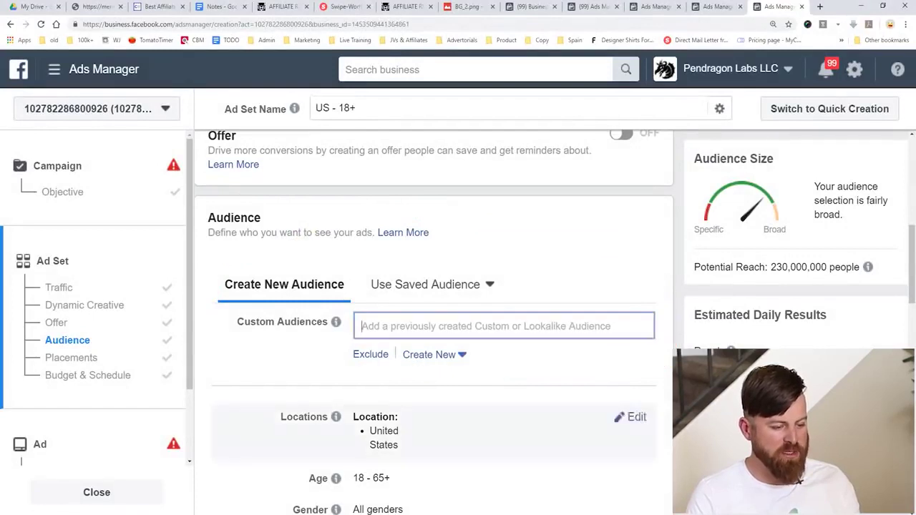
- Check the options for creating a new audience and look through the list of saved audiences
left_click(430, 354)
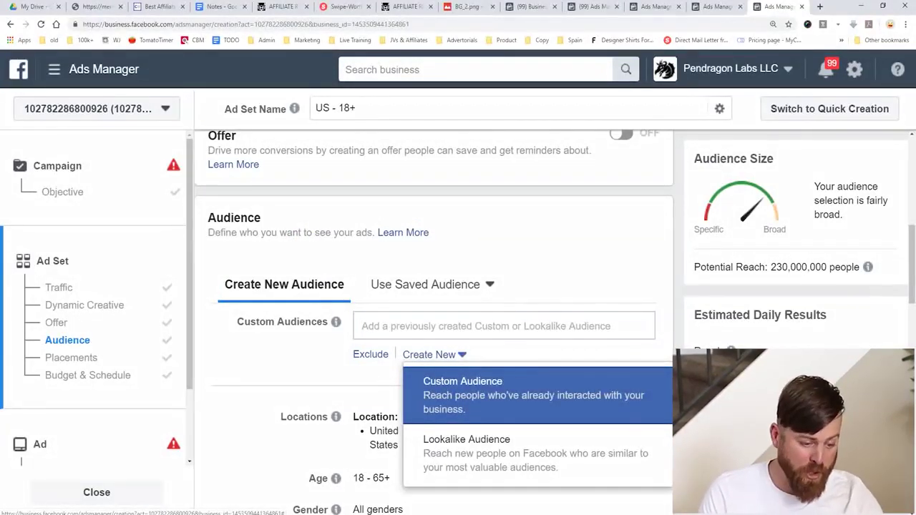
left_click(430, 285)
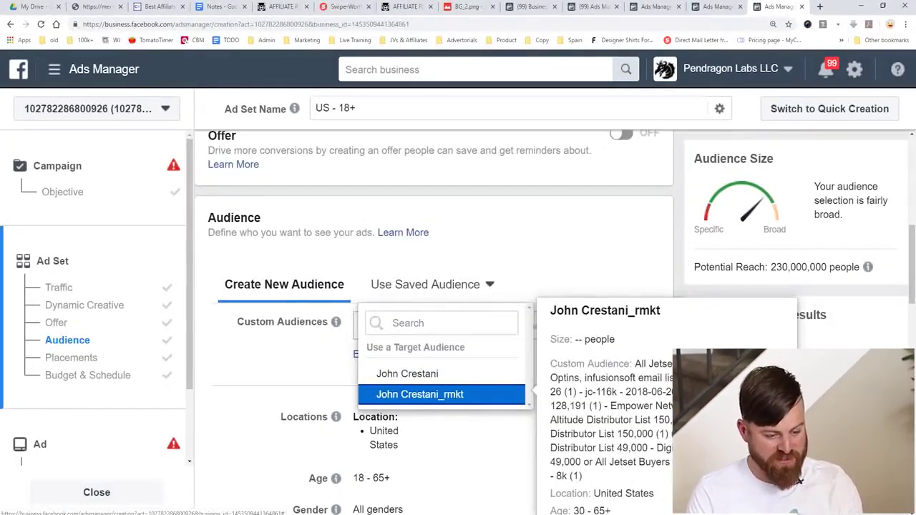
scroll(441, 358, "down", 1)
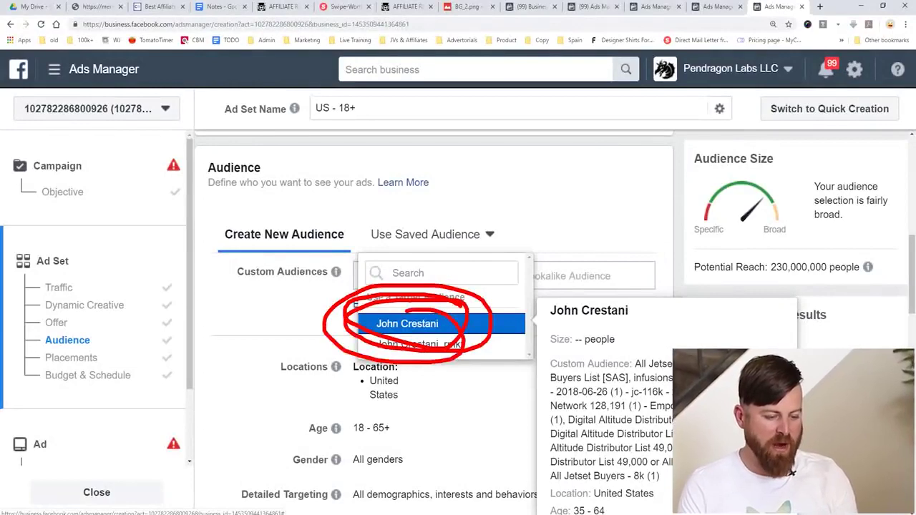
key("Escape")
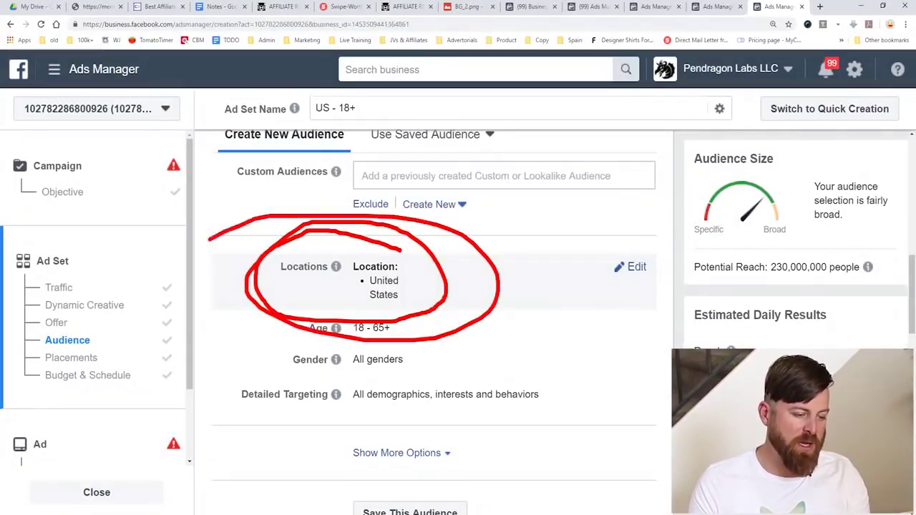
- Edit the audience's locations and include Australia, New Zealand and Canada alongside the United States
left_click(636, 267)
scroll(516, 308, "down", 2)
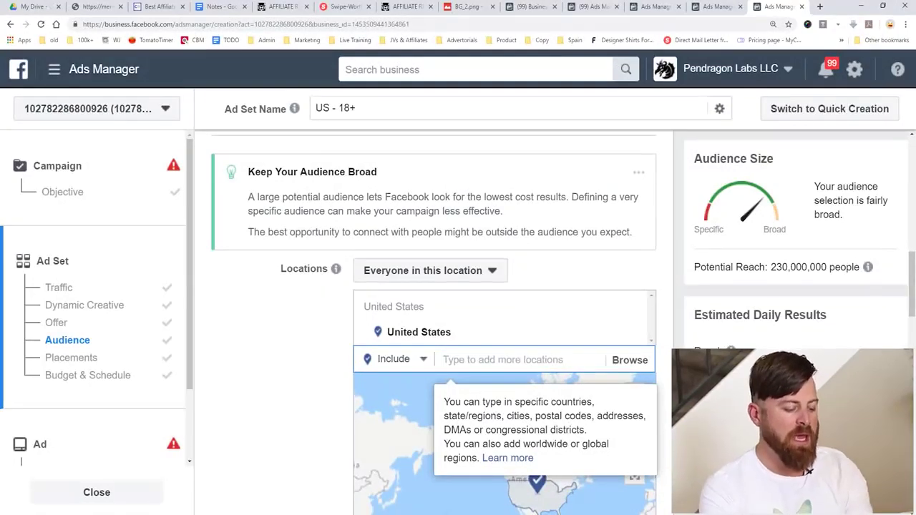
type("australia")
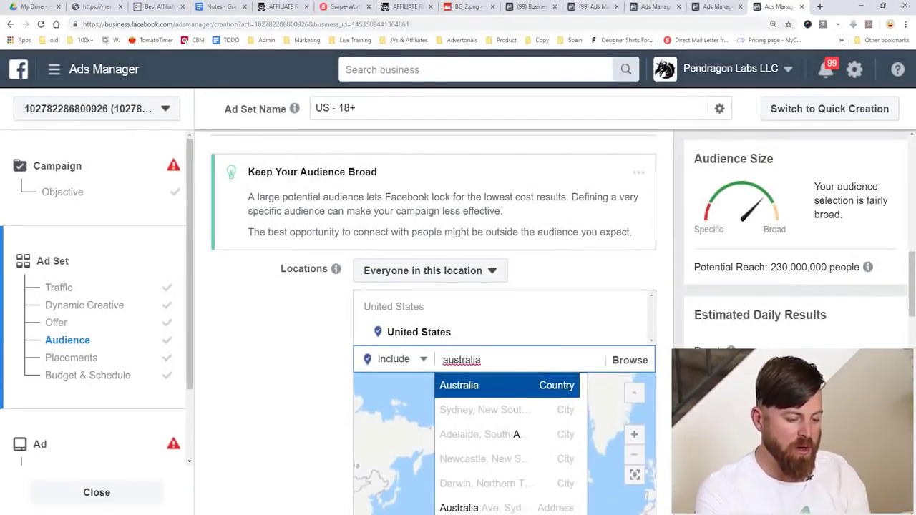
key("Return")
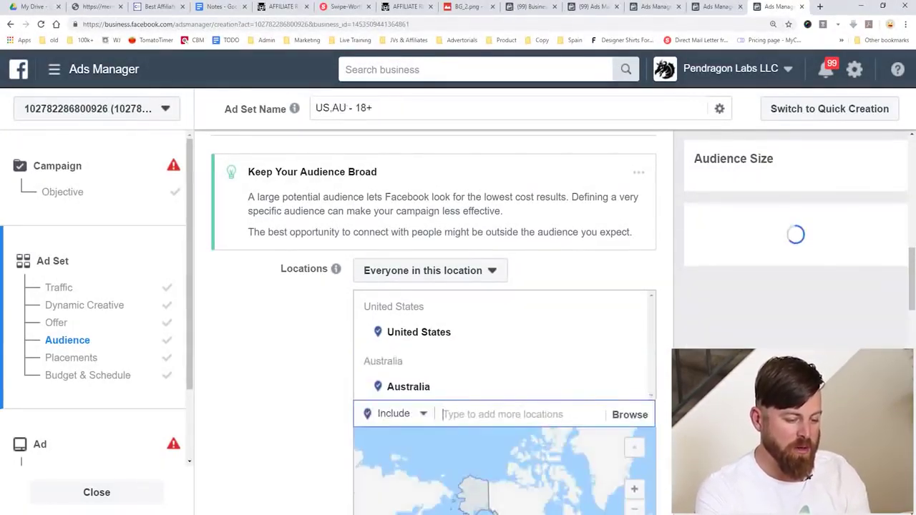
type("new zealand")
key("Return")
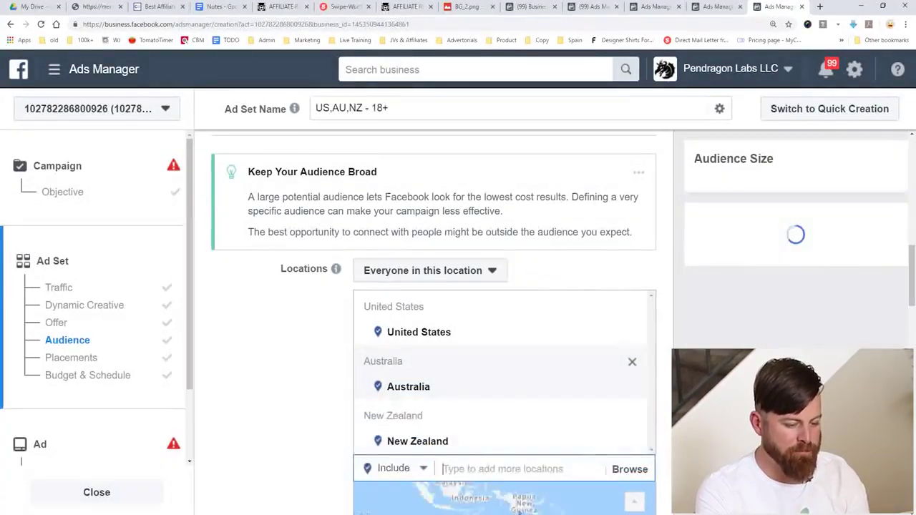
type("canada")
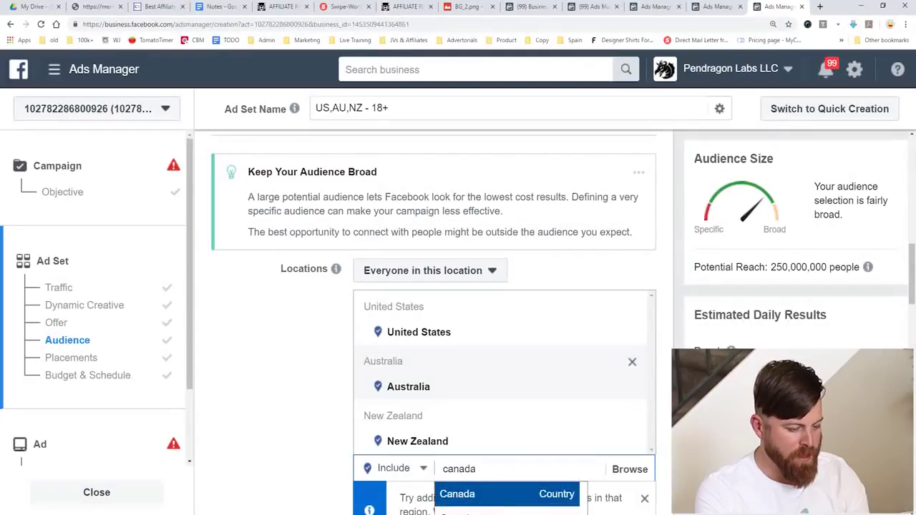
key("Return")
- Include The Bahamas, Puerto Rico and Jamaica in the audience's locations
scroll(501, 372, "down", 2)
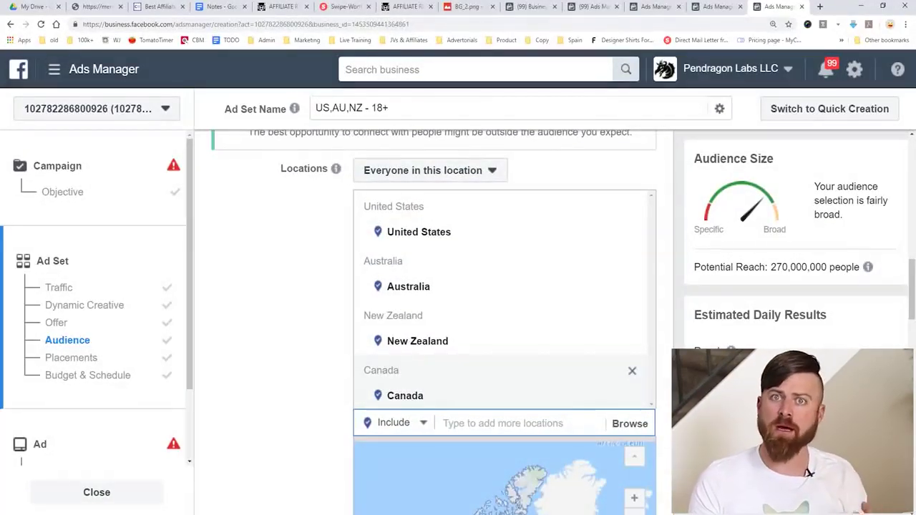
scroll(809, 473, "down", 1)
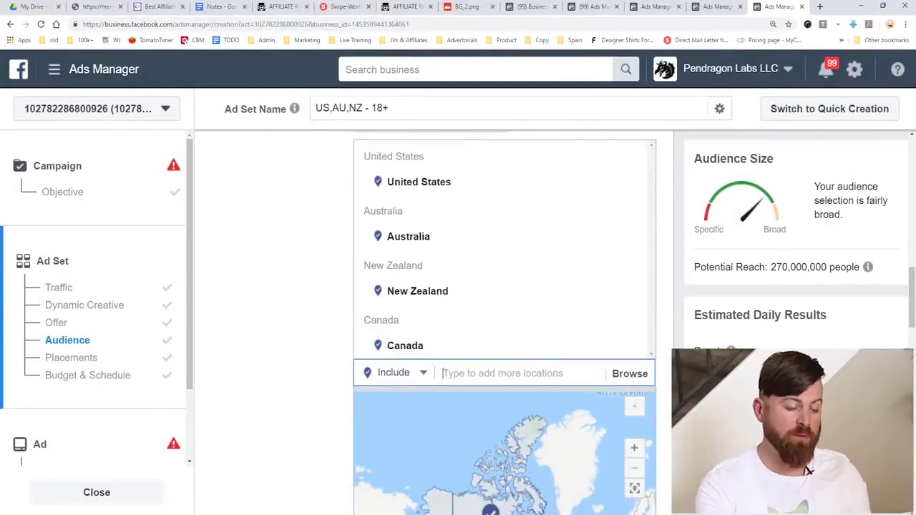
type("ba")
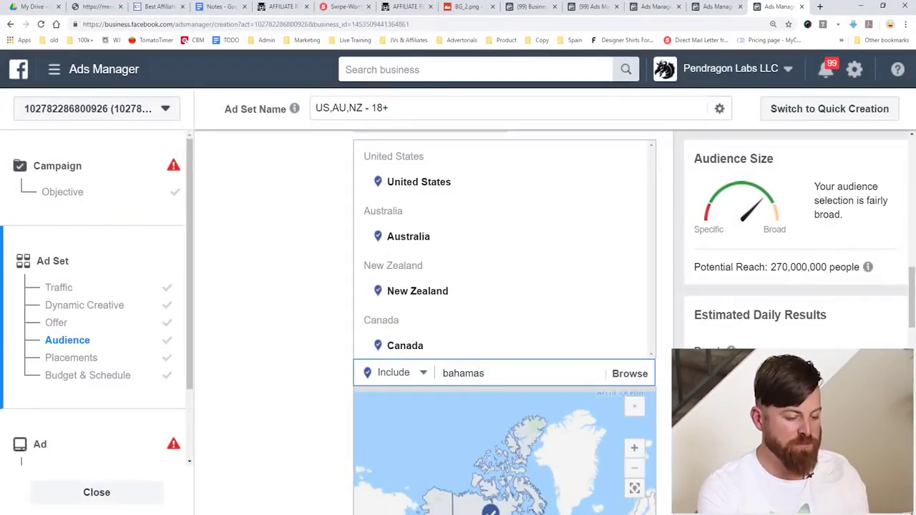
type("hamas")
key("Return")
type("puerto rico")
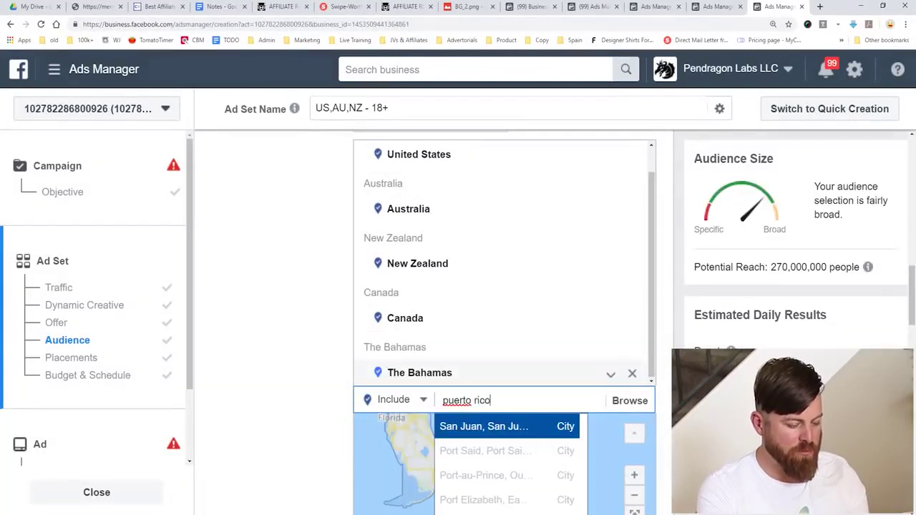
key("Return")
type("jamaica")
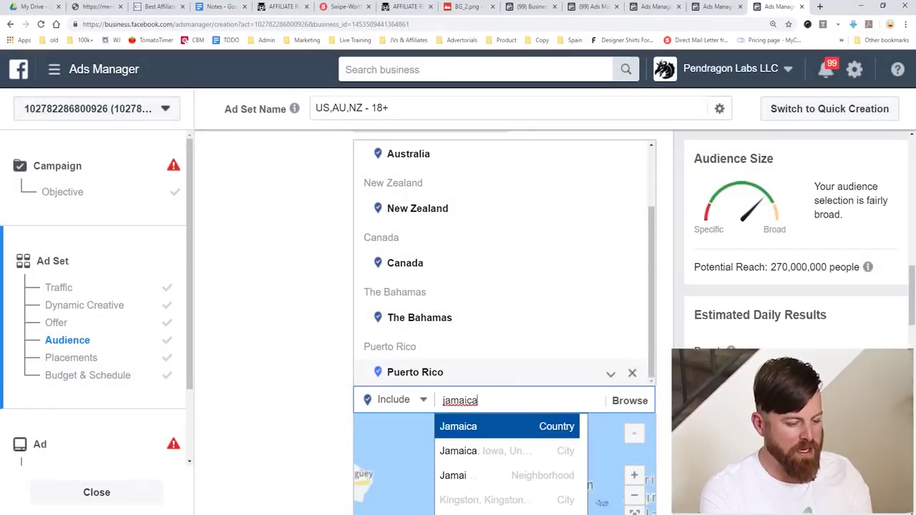
key("Return")
- Include Seychelles, Hong Kong and Singapore in the audience's locations
type("seychelles")
key("Return")
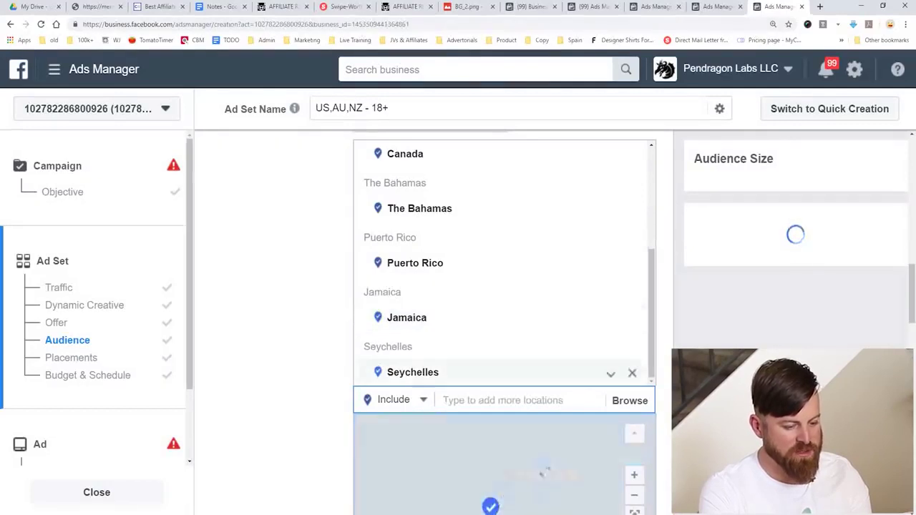
type("hong kong")
key("Return")
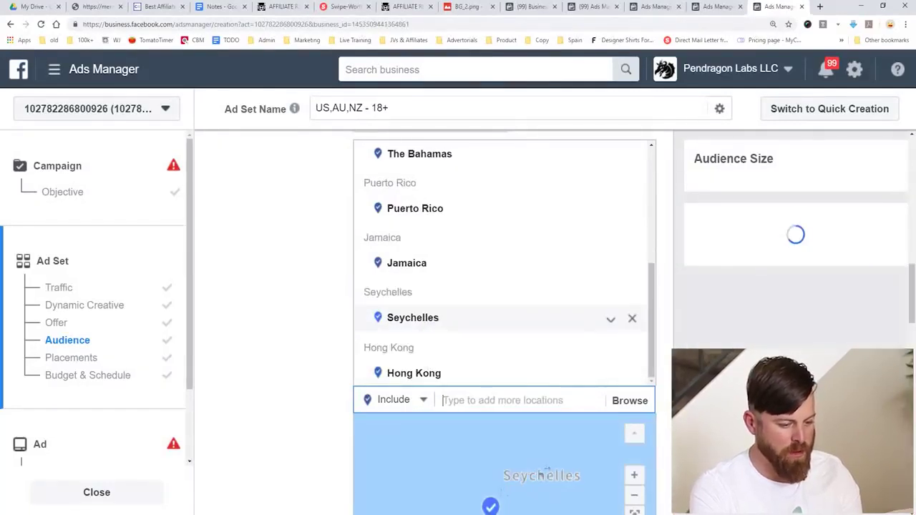
type("singapore")
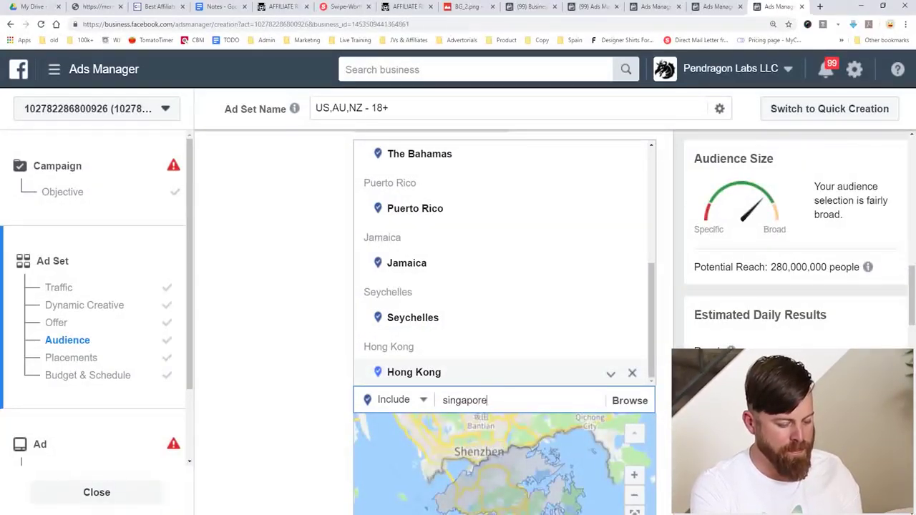
key("Return")
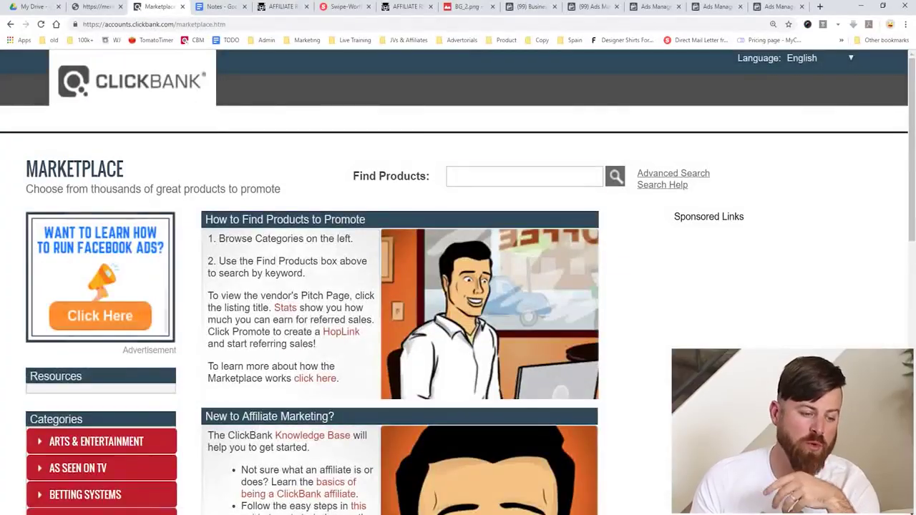
- Search the ClickBank marketplace without a keyword and browse the listed offers down to Tedswoodworking
left_click(525, 176)
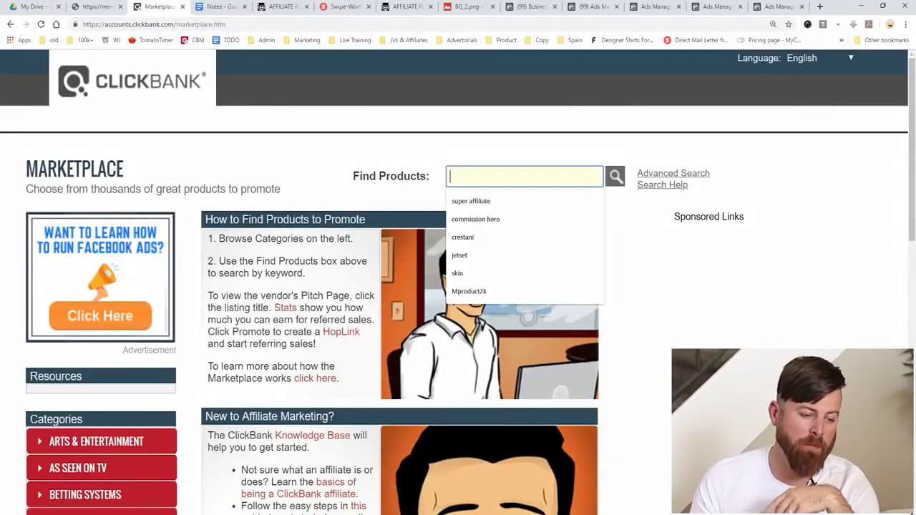
key("Return")
scroll(458, 286, "down", 5)
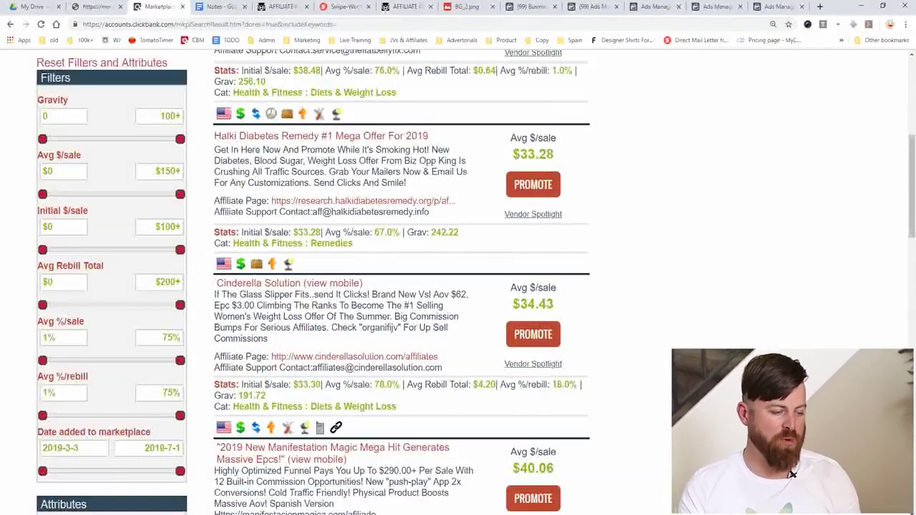
scroll(793, 474, "down", 8)
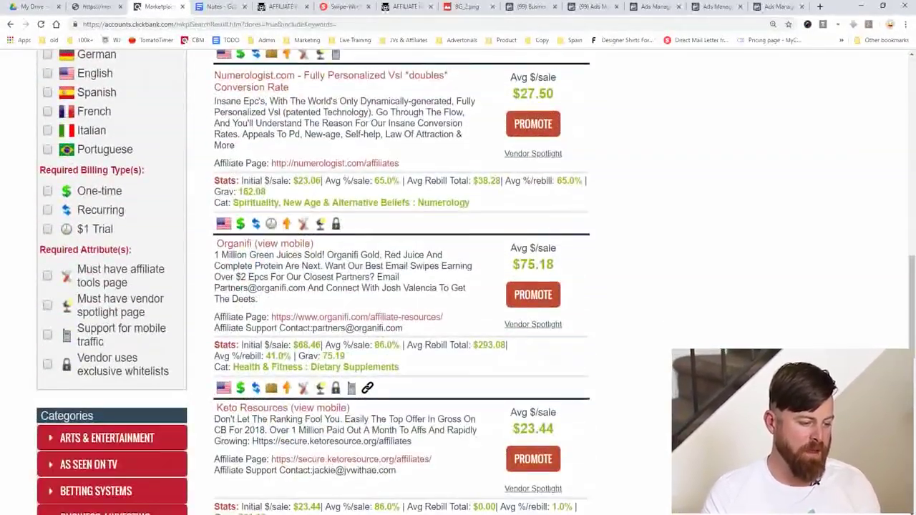
scroll(816, 482, "down", 7)
scroll(816, 489, "down", 2)
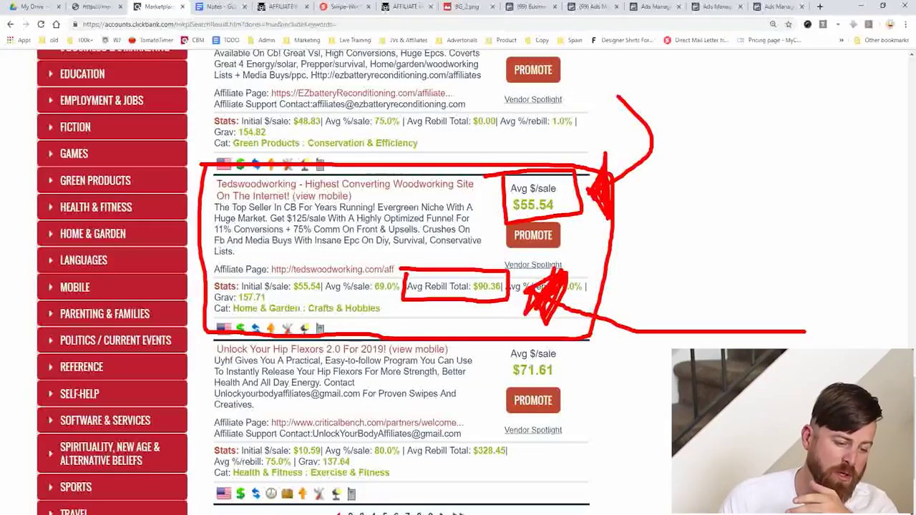
- Handwrite the amount $145 beside the marked-up Tedswoodworking offer
left_click_drag(828, 179, 790, 227)
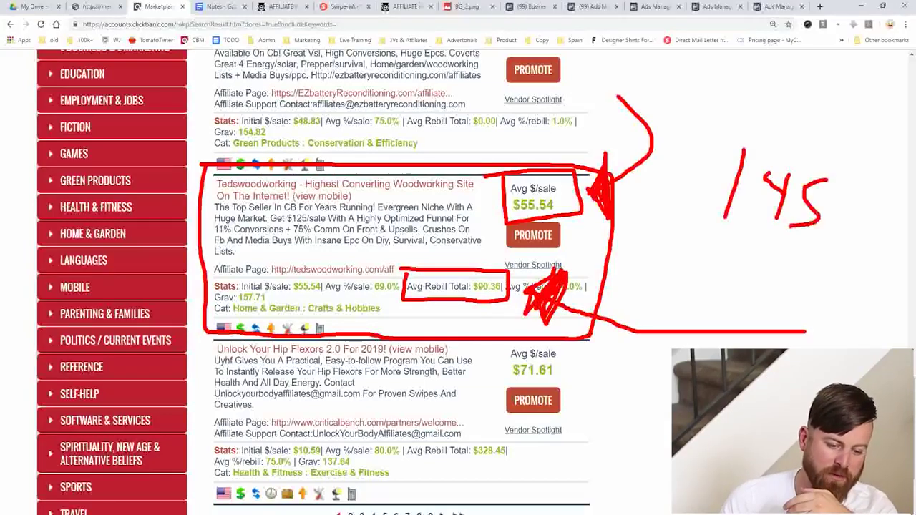
left_click_drag(720, 136, 627, 210)
left_click_drag(693, 112, 657, 215)
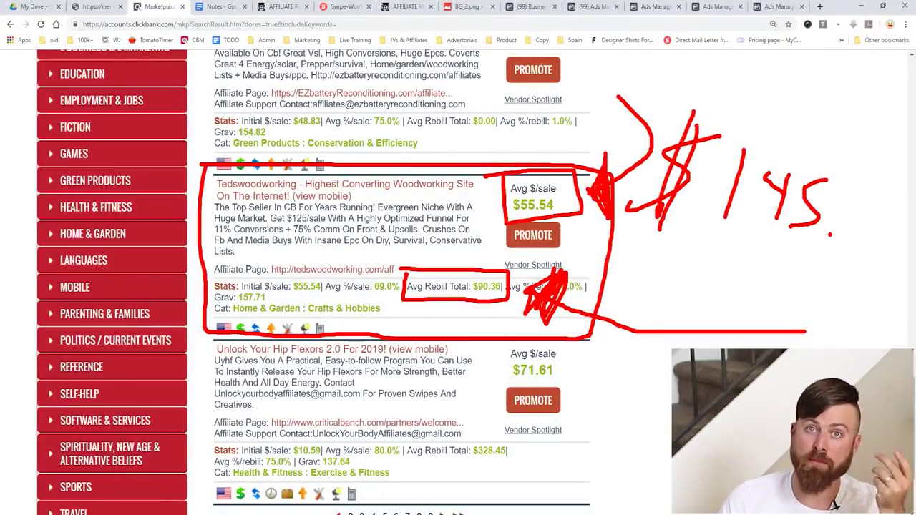
mouse_move(421, 237)
left_mouse_down()
mouse_move(322, 315)
mouse_move(487, 325)
left_mouse_up()
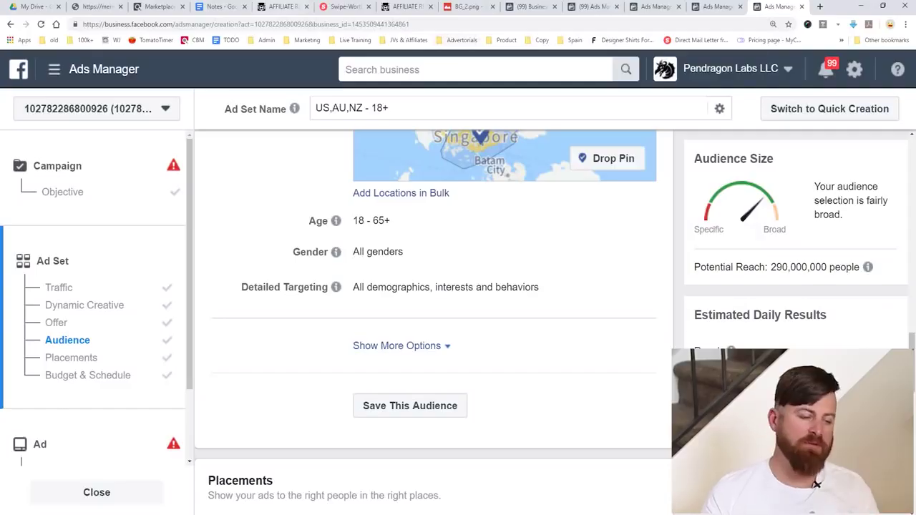
- Switch to ClickBank, load its home page and mark up the site header
key("ctrl+3")
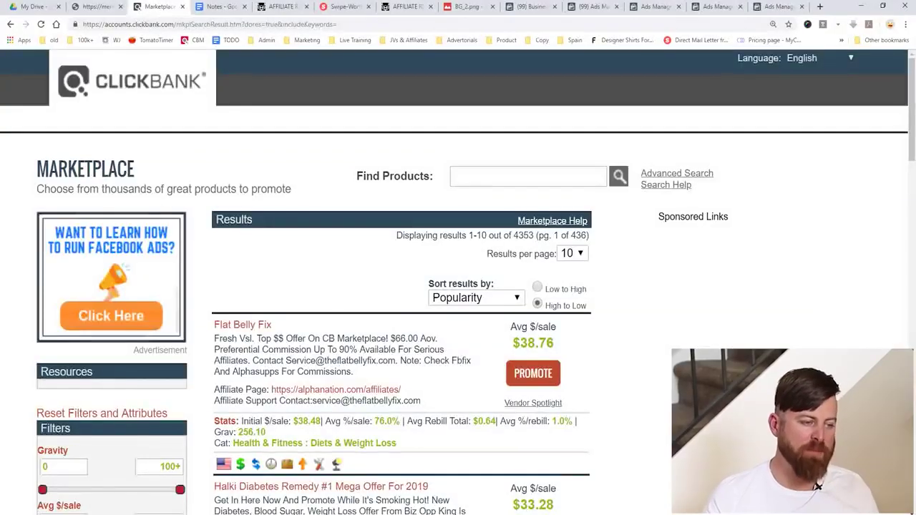
key("ctrl+2")
key("ctrl+3")
key("F5")
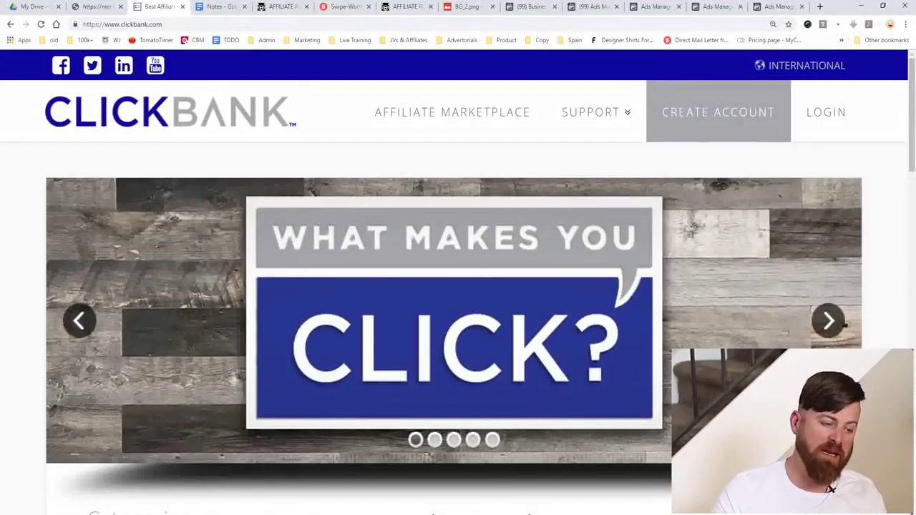
mouse_move(333, 83)
left_mouse_down()
mouse_move(205, 51)
mouse_move(372, 65)
mouse_move(107, 169)
left_mouse_up()
mouse_move(451, 81)
left_mouse_down()
mouse_move(563, 99)
mouse_move(546, 111)
mouse_move(374, 70)
mouse_move(405, 86)
mouse_move(294, 73)
left_mouse_up()
key("Escape")
- Open ClickBank's affiliate marketplace, point out the product search and run it without a keyword
left_click(453, 113)
mouse_move(632, 148)
left_mouse_down()
mouse_move(592, 165)
mouse_move(644, 159)
mouse_move(694, 190)
left_mouse_up()
key("Escape")
left_click(615, 177)
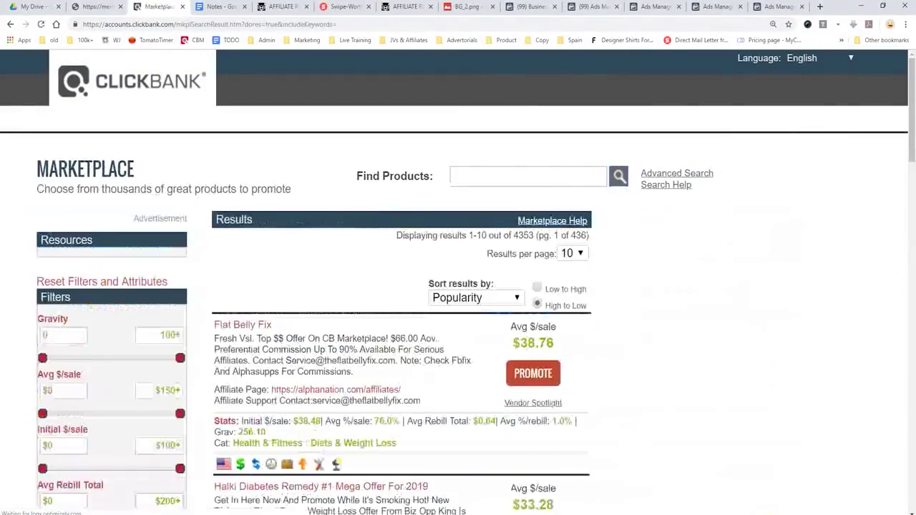
- Outline the Flat Belly Fix listing, boxing its average earnings per sale and average rebill total, and add pointing arrows
scroll(458, 287, "down", 2)
mouse_move(210, 142)
left_mouse_down()
mouse_move(203, 336)
mouse_move(555, 334)
left_mouse_up()
left_click_drag(600, 315, 305, 149)
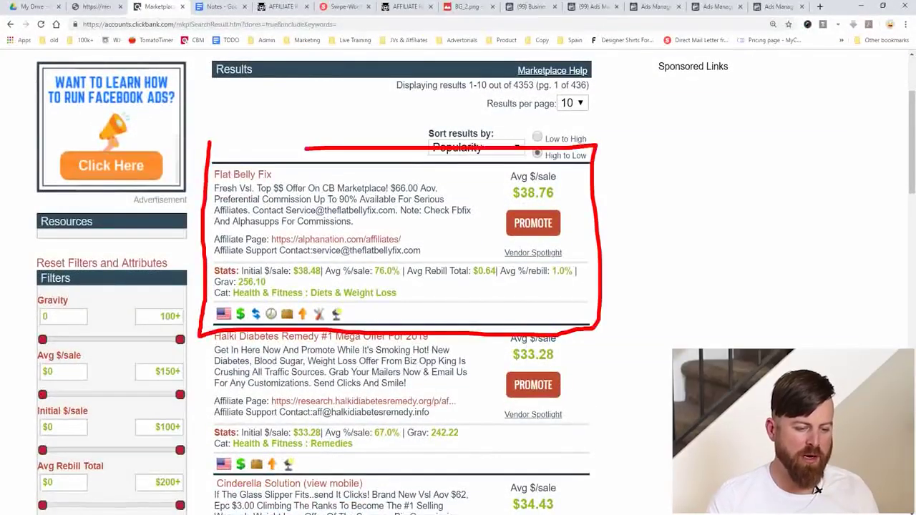
mouse_move(647, 64)
left_mouse_down()
mouse_move(716, 165)
mouse_move(621, 240)
left_mouse_up()
left_click_drag(653, 180, 622, 240)
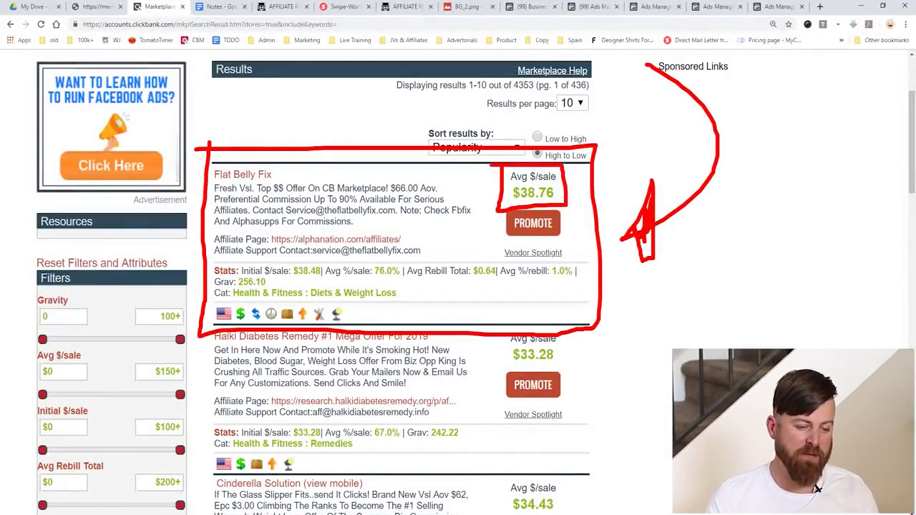
mouse_move(591, 175)
left_mouse_down()
mouse_move(587, 199)
mouse_move(581, 179)
left_mouse_up()
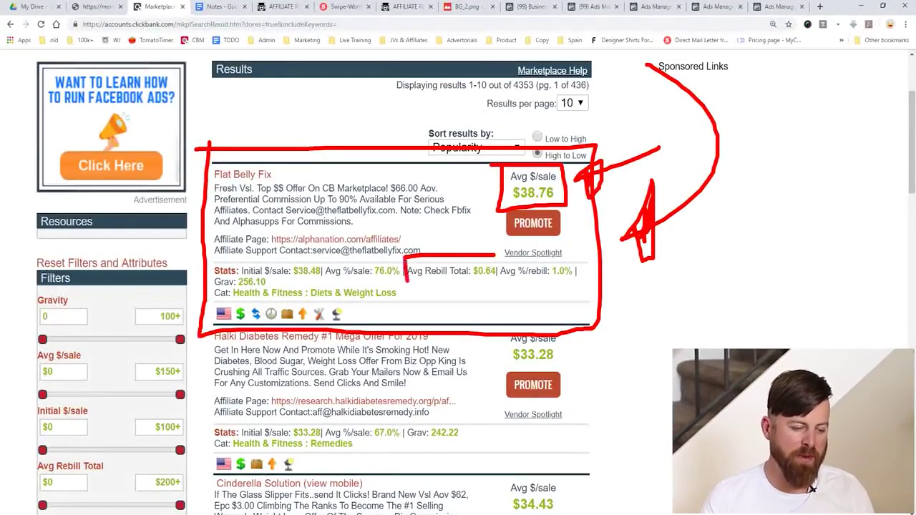
left_click_drag(406, 282, 500, 256)
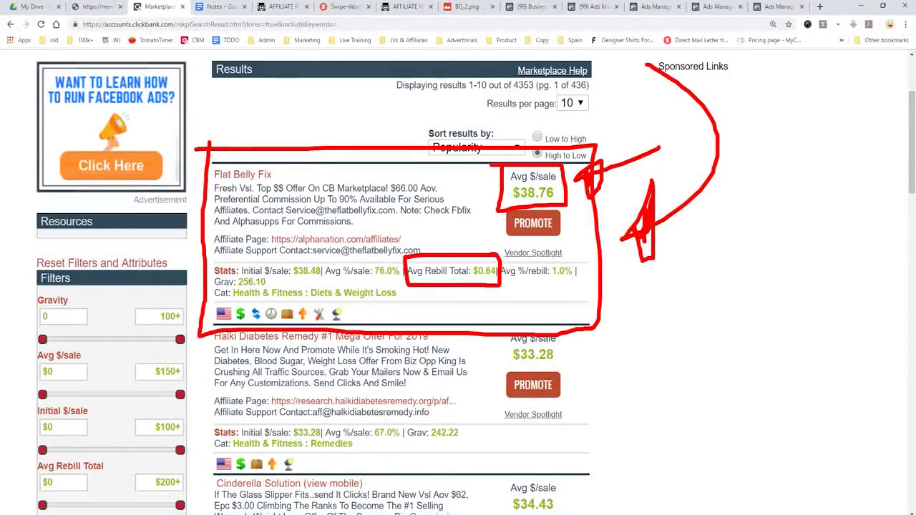
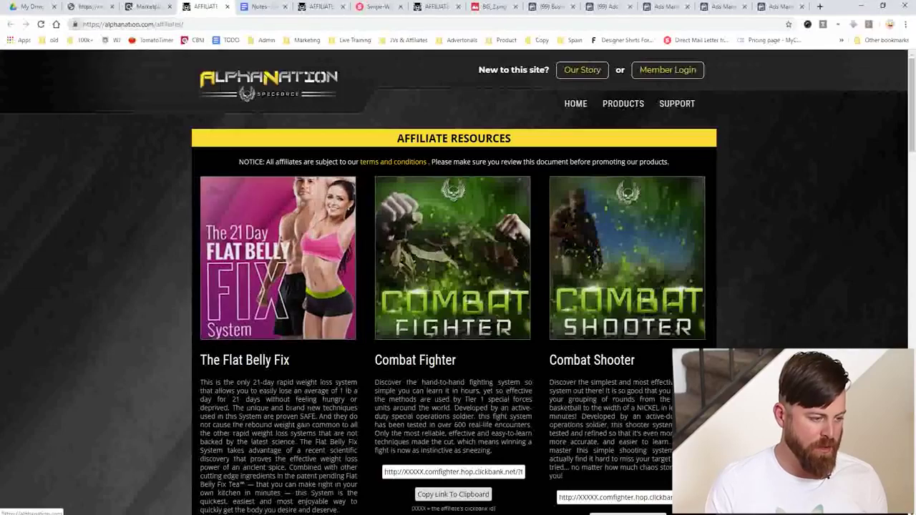
- Review the Flat Belly Fix entry on the AlphaNation affiliate resources page and open its email swipe
scroll(458, 287, "down", 7)
scroll(458, 286, "up", 4)
scroll(825, 474, "up", 3)
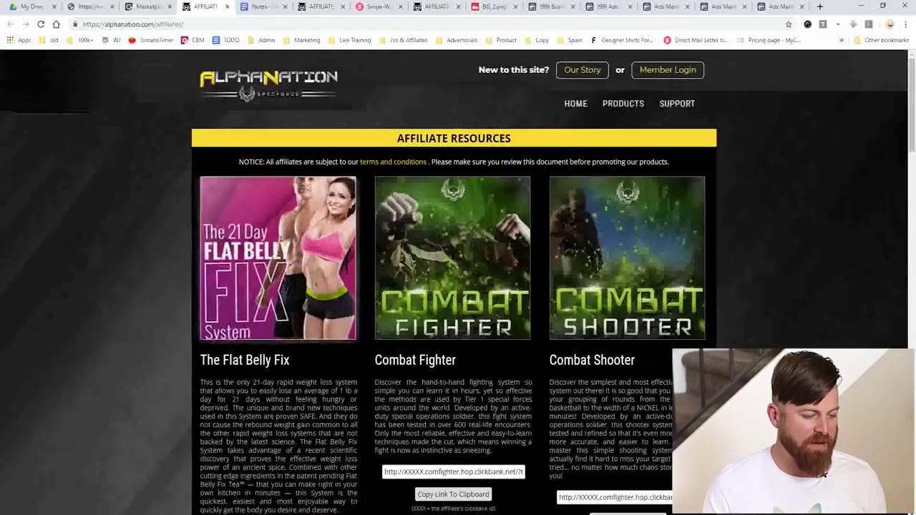
scroll(280, 286, "down", 4)
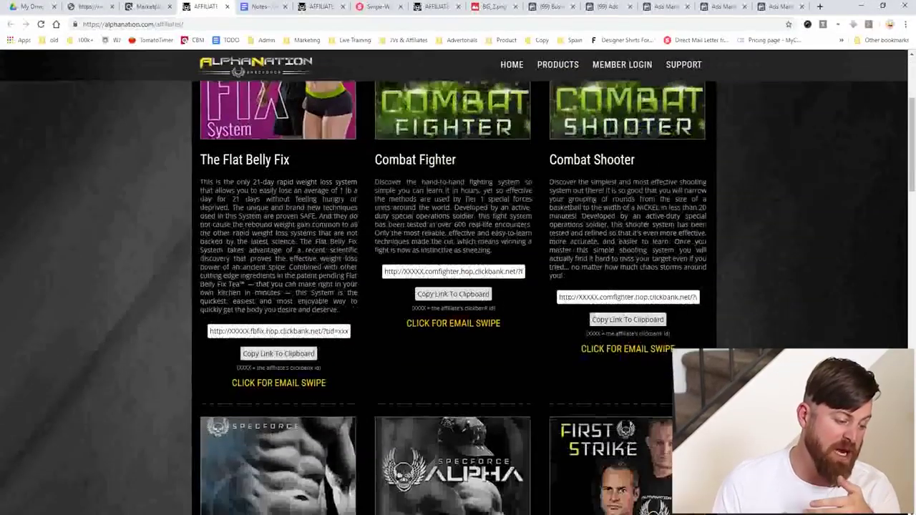
left_click_drag(238, 190, 285, 276)
left_click(285, 276)
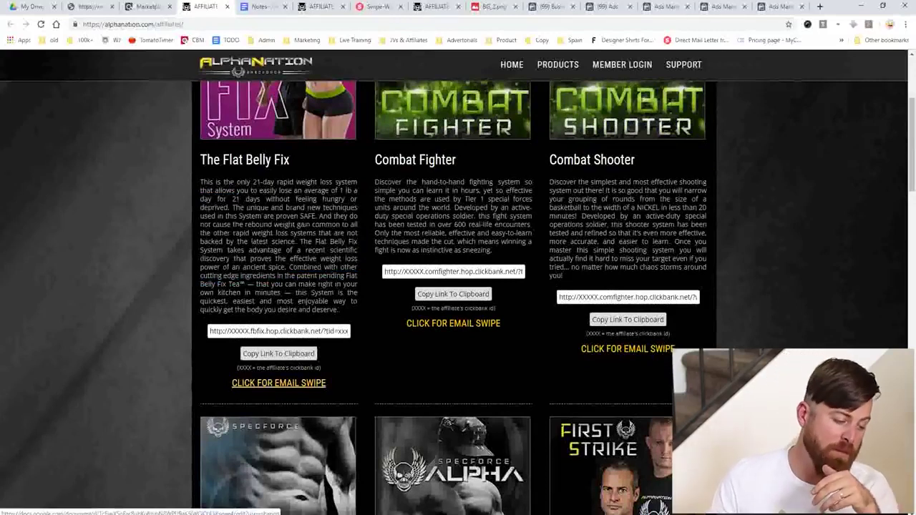
left_click(279, 383)
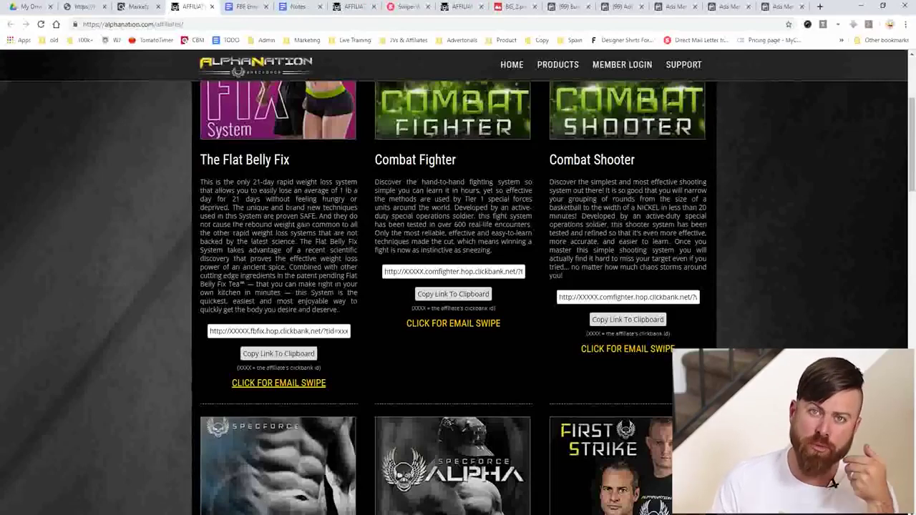
- Return to the ClickBank marketplace results and search the products for "fat decimator"
key("ctrl+shift+Tab")
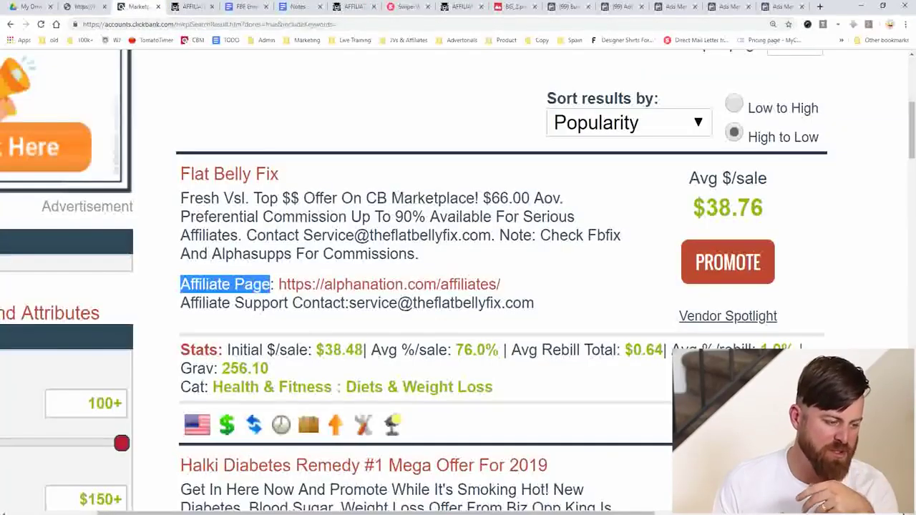
scroll(458, 286, "down", 4)
scroll(459, 286, "down", 2)
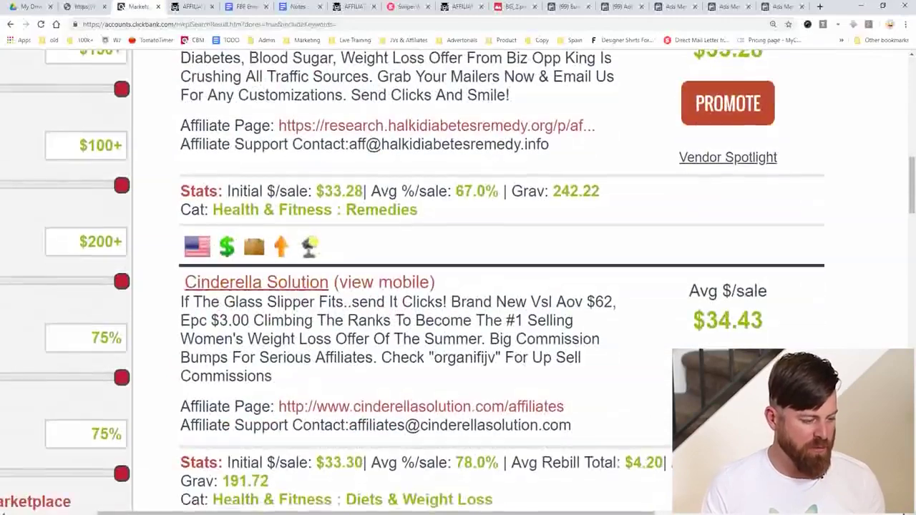
scroll(458, 286, "up", 5)
scroll(821, 475, "up", 4)
scroll(821, 475, "left", 2)
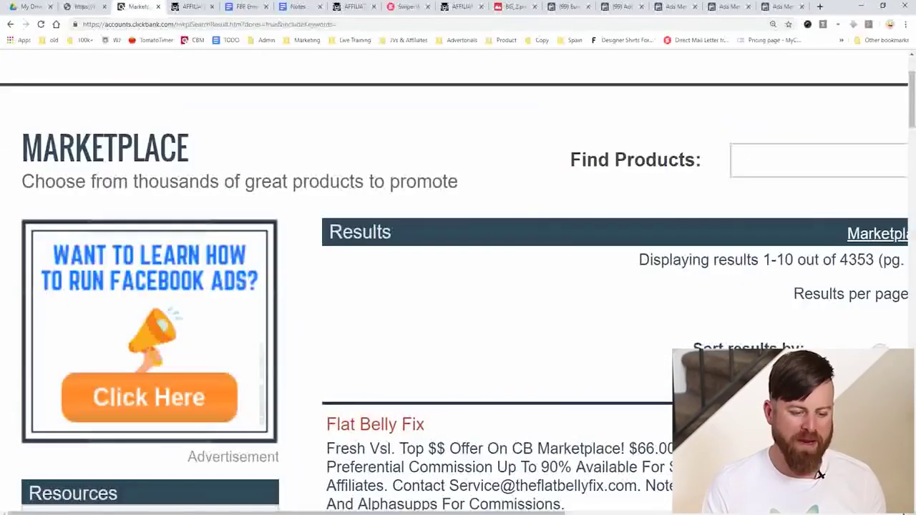
left_click(816, 160)
type("fat d")
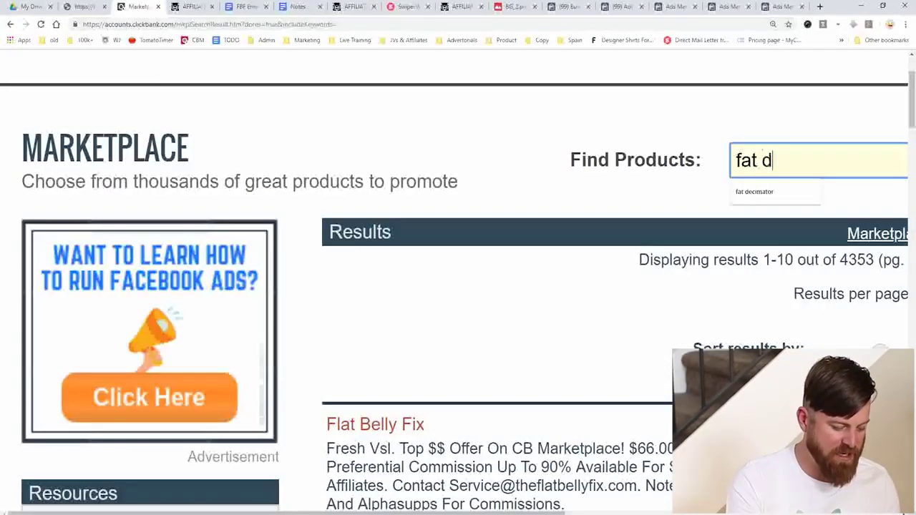
type("ecimator")
key("Return")
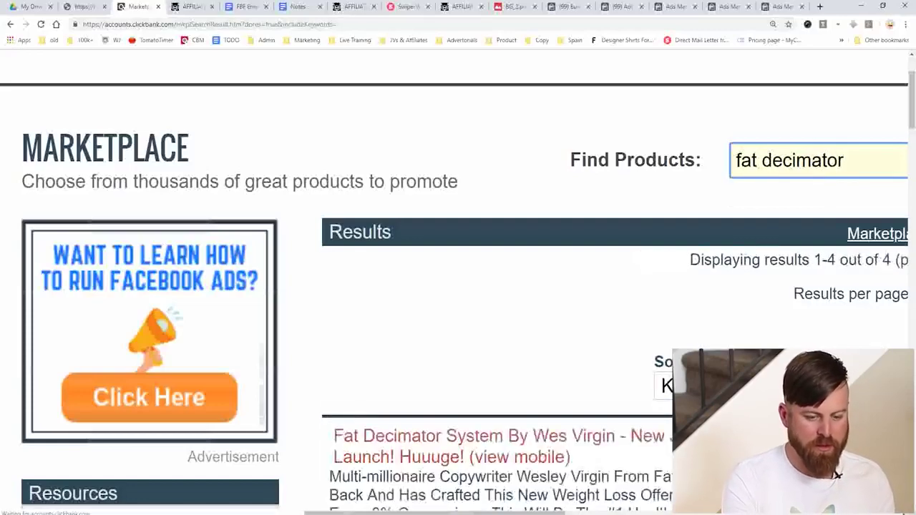
- Examine the Fat Decimator System listing, tracing over its title
scroll(458, 286, "down", 2)
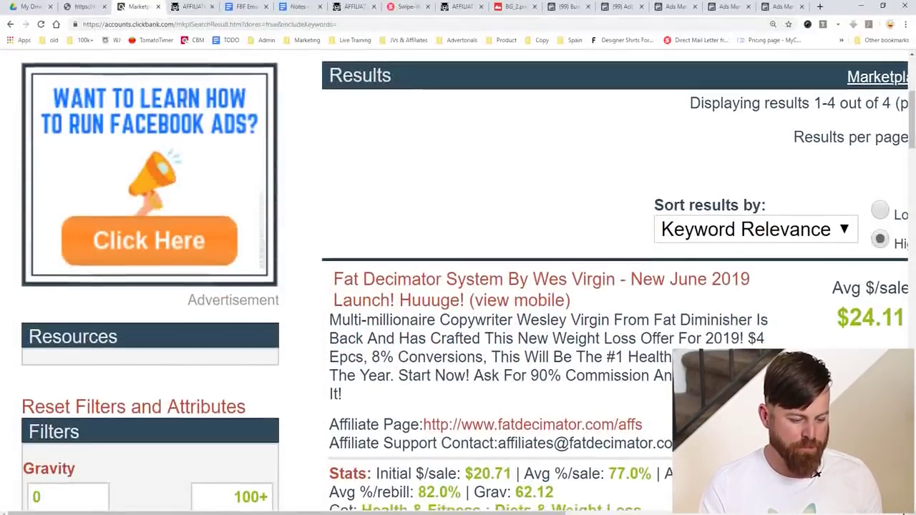
scroll(814, 474, "down", 2)
left_click_drag(333, 186, 631, 185)
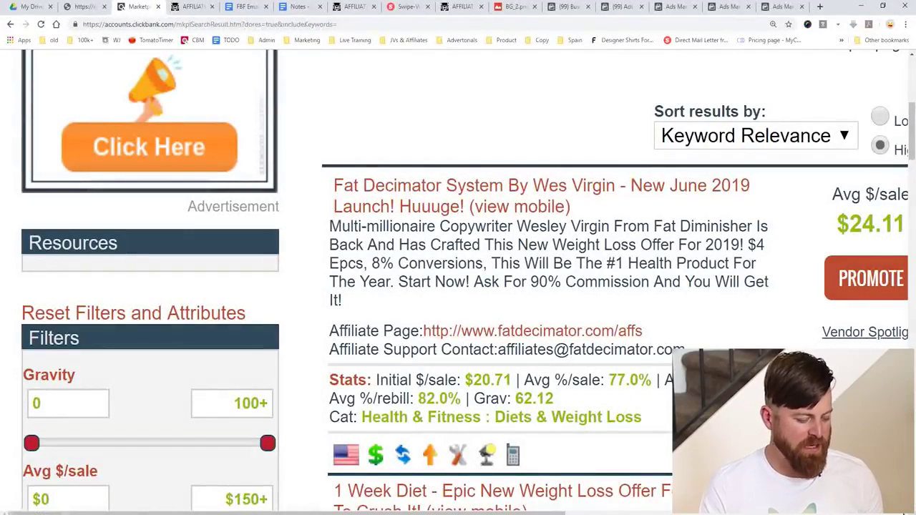
- Open the Fat Decimator System affiliate page and look through its quick links, circling Customer Demographics
left_click(533, 331)
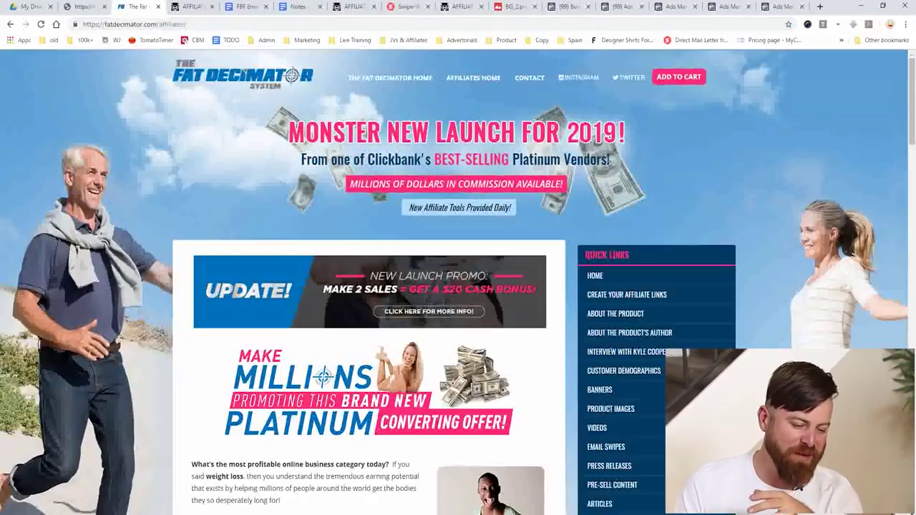
scroll(458, 286, "down", 1)
scroll(458, 286, "down", 3)
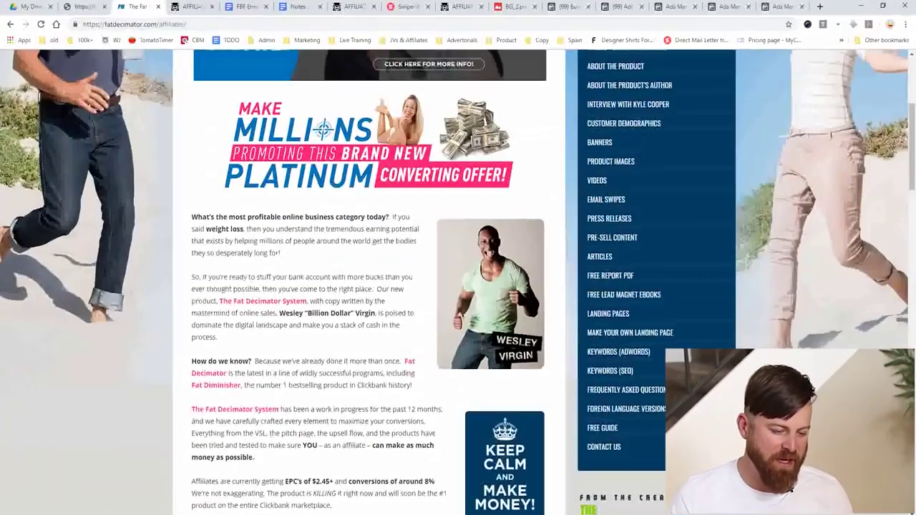
scroll(458, 287, "up", 2)
scroll(458, 286, "down", 1)
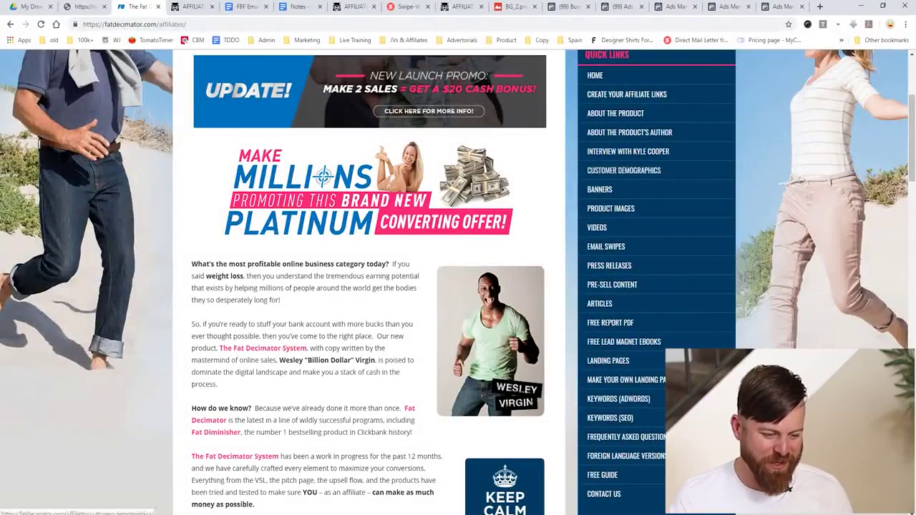
scroll(723, 214, "up", 5)
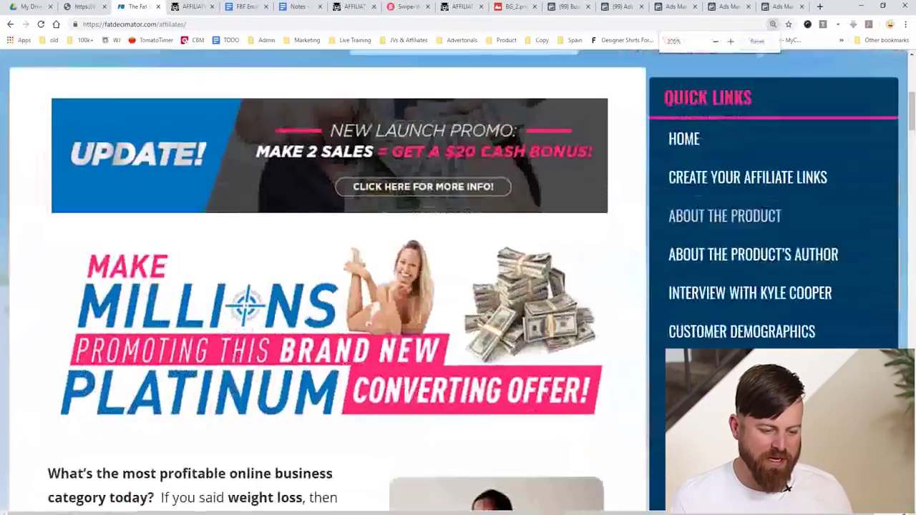
scroll(458, 287, "up", 1)
scroll(458, 286, "down", 1)
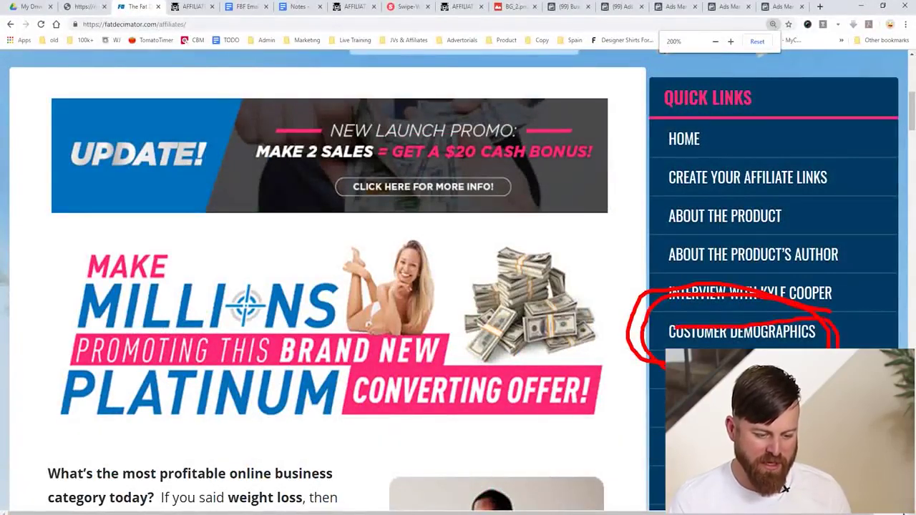
- Open the Fat Decimator customer demographics and review the gender and age breakdowns
left_click(742, 331)
scroll(358, 286, "up", 3)
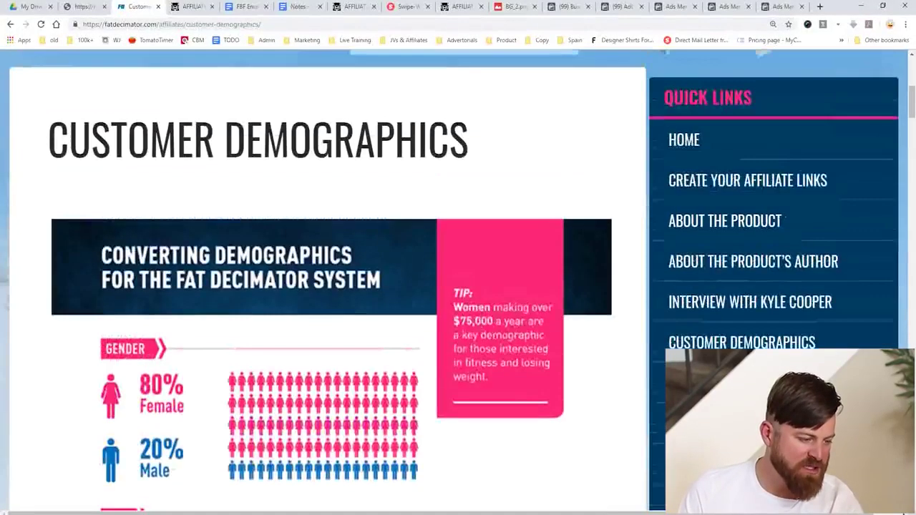
scroll(330, 286, "down", 1)
scroll(329, 287, "down", 3)
scroll(329, 286, "down", 1)
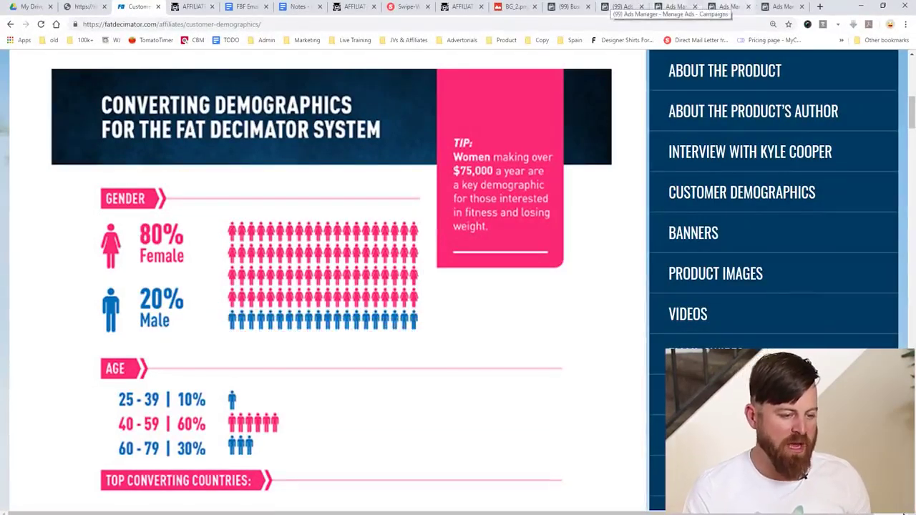
- Switch to Facebook Ads Manager and set the ad set's audience gender to Women
left_click(780, 7)
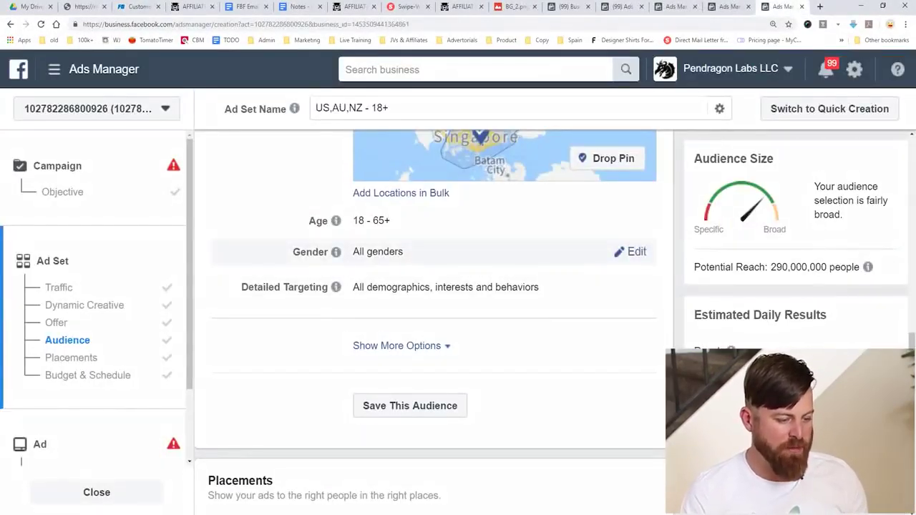
mouse_move(335, 252)
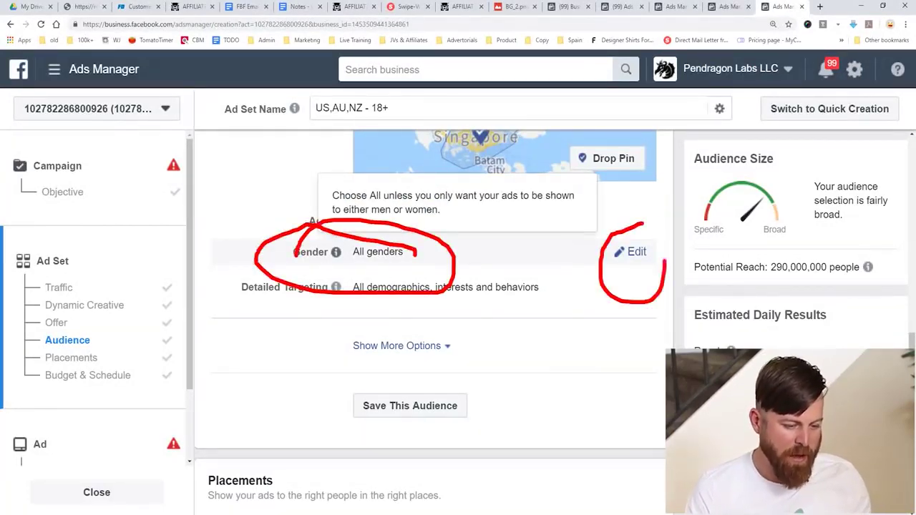
left_click(636, 252)
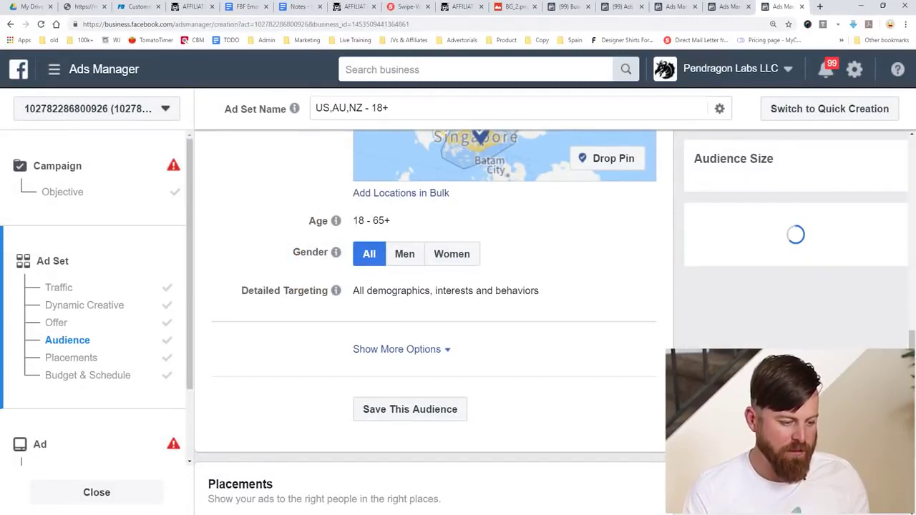
left_click(451, 253)
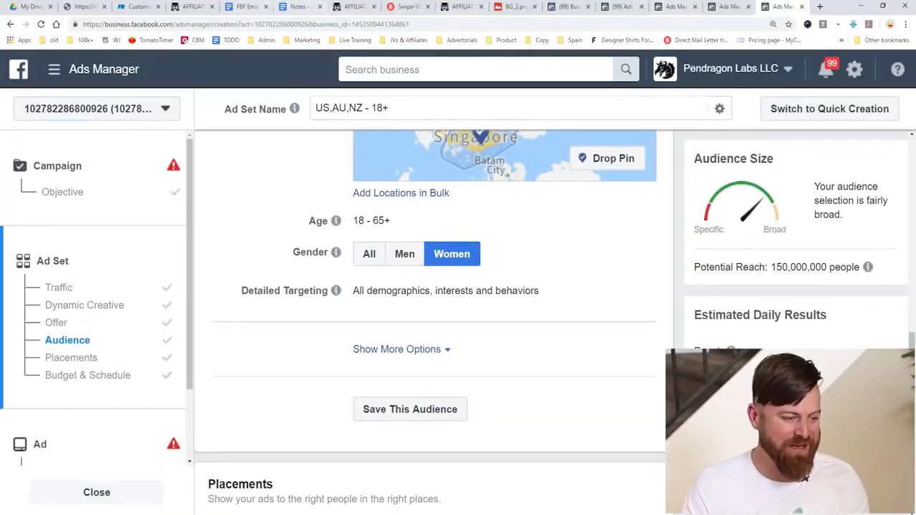
- Check the age breakdown on the customer demographics page and set the Ads Manager audience age range to 40–59
left_click_drag(139, 6, 730, 6)
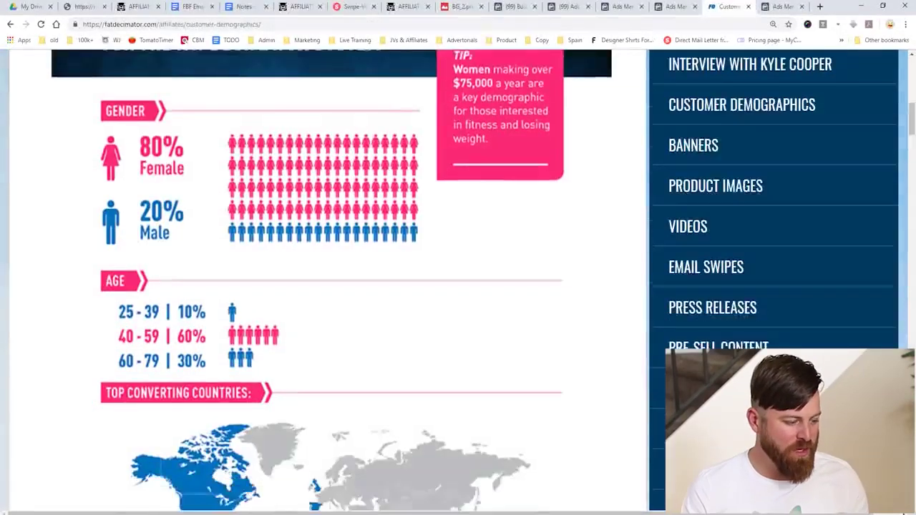
scroll(458, 286, "down", 2)
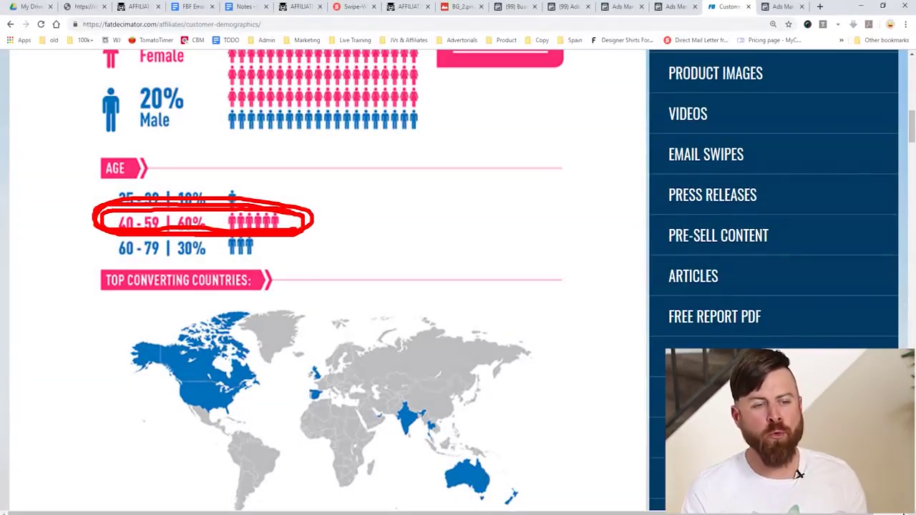
key("ctrl+Tab")
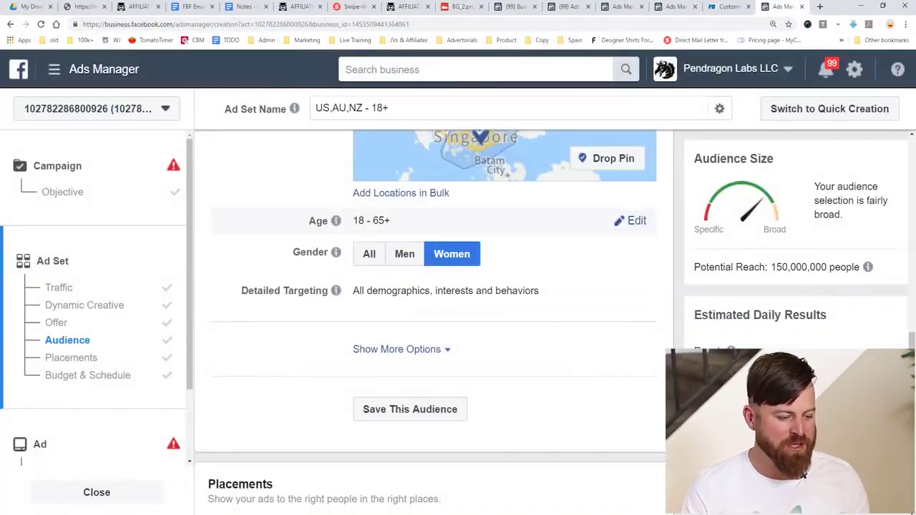
left_click(636, 220)
left_click(376, 222)
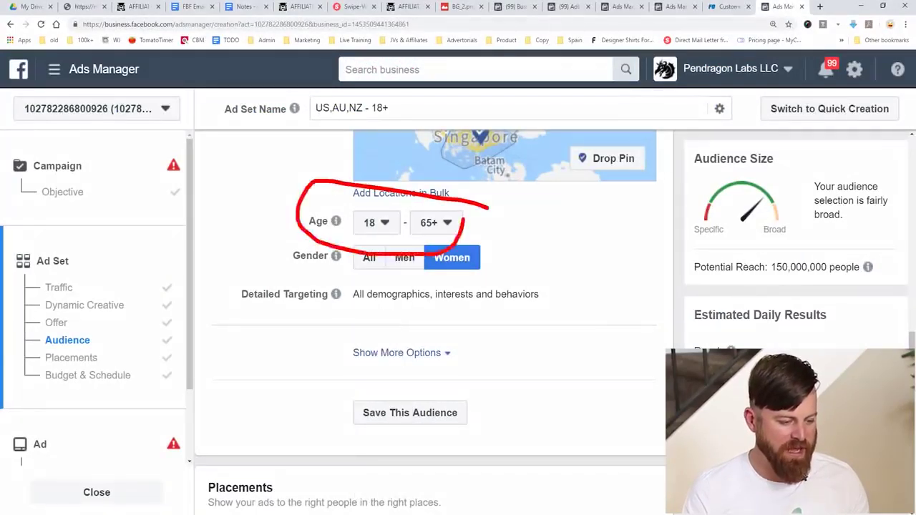
mouse_move(337, 255)
left_click(433, 223)
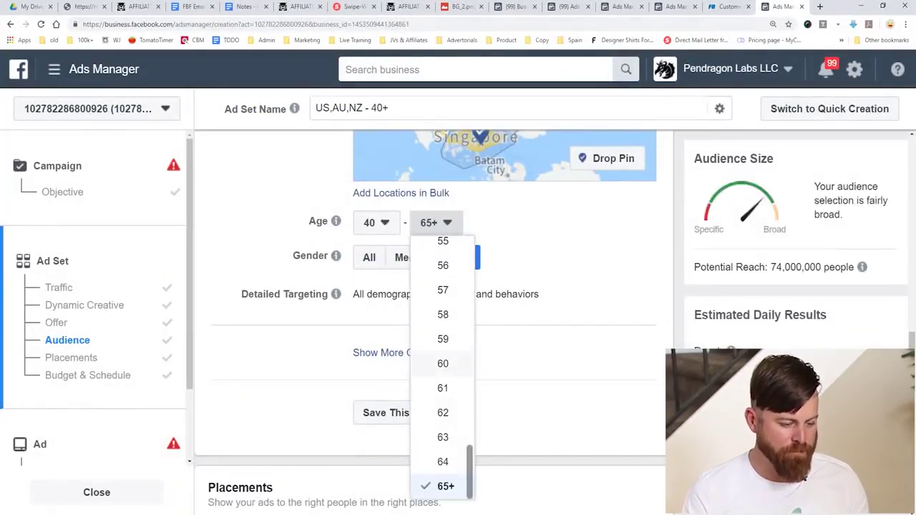
left_click(440, 338)
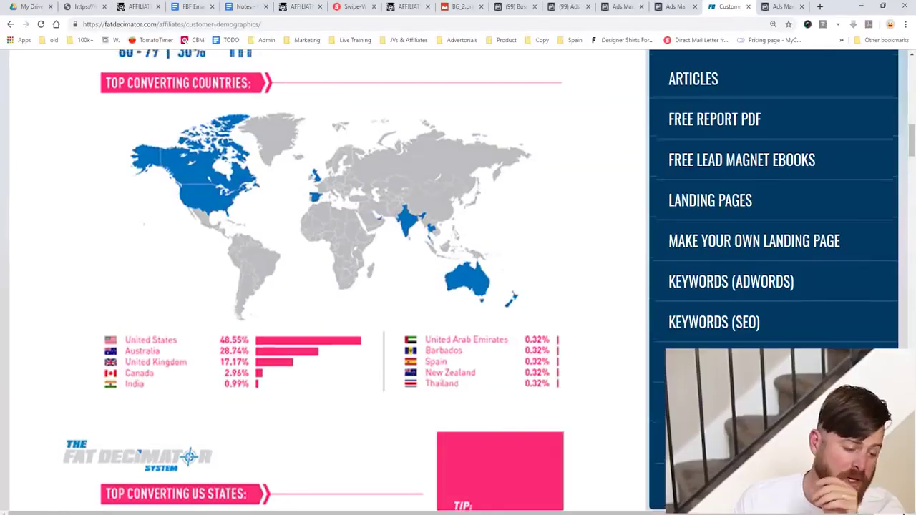
- Review the top converting countries and US states on the customer demographics page, circling the leading countries
scroll(323, 286, "up", 3)
scroll(322, 286, "down", 3)
scroll(322, 287, "down", 2)
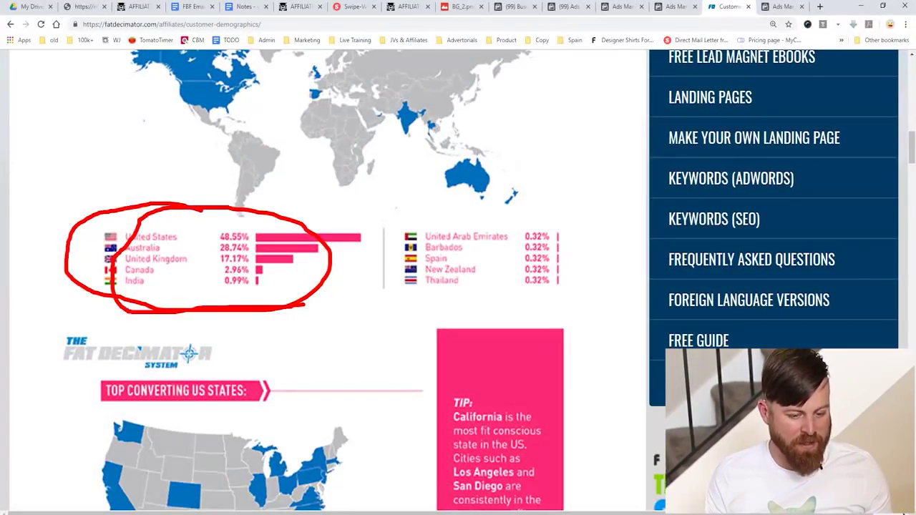
scroll(322, 286, "down", 3)
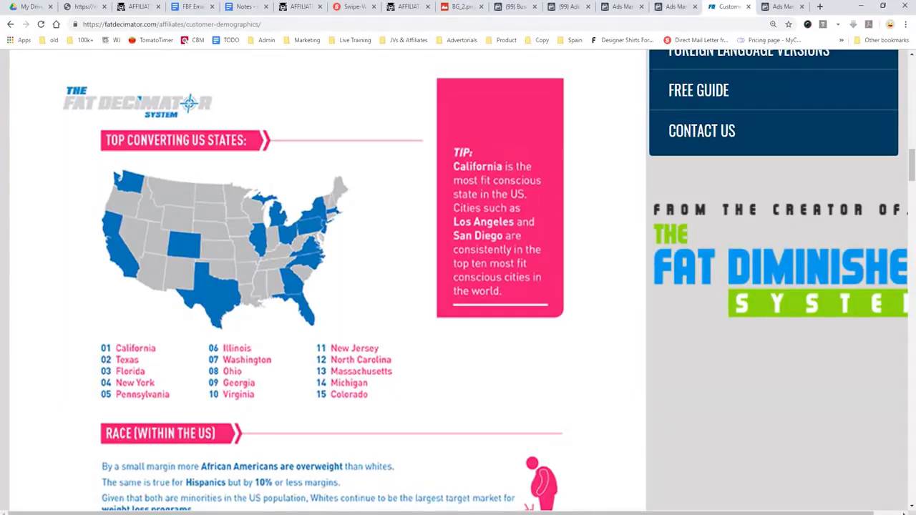
- Return to Ads Manager and remove the United States from the ad set's audience locations
key("ctrl+Tab")
scroll(505, 308, "up", 4)
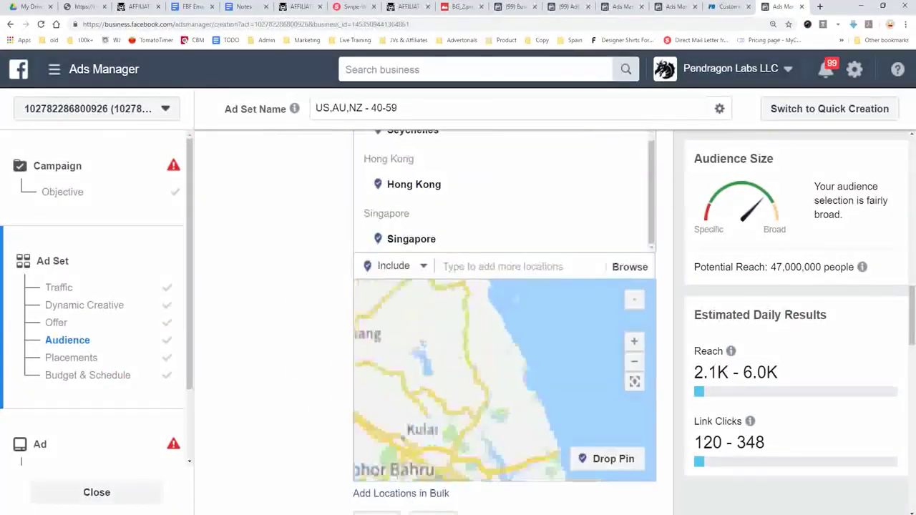
scroll(505, 336, "up", 8)
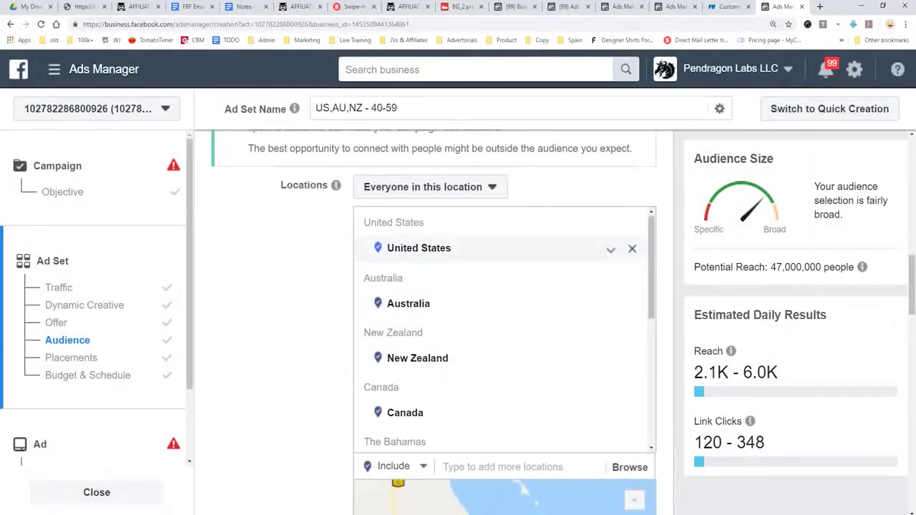
left_click(633, 249)
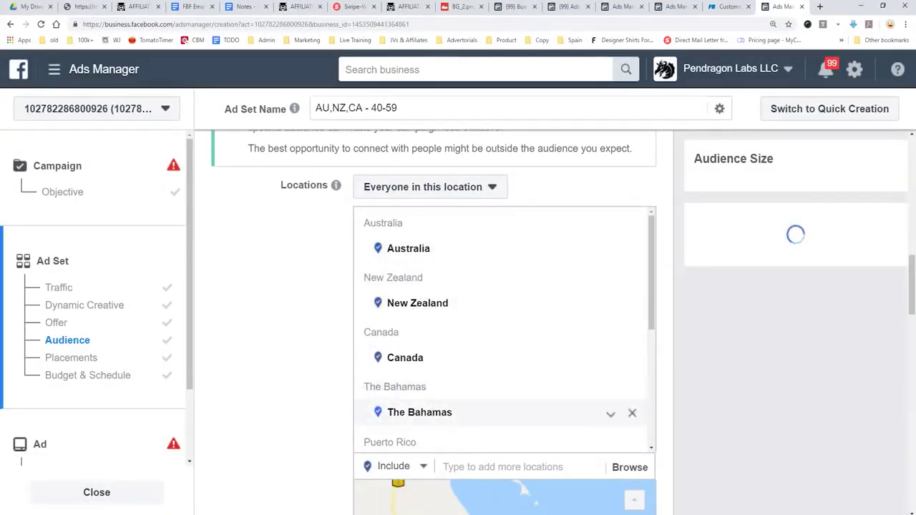
- Add California, Washington, Colorado, Texas, Florida, New York and South Carolina to the audience locations
type("califor")
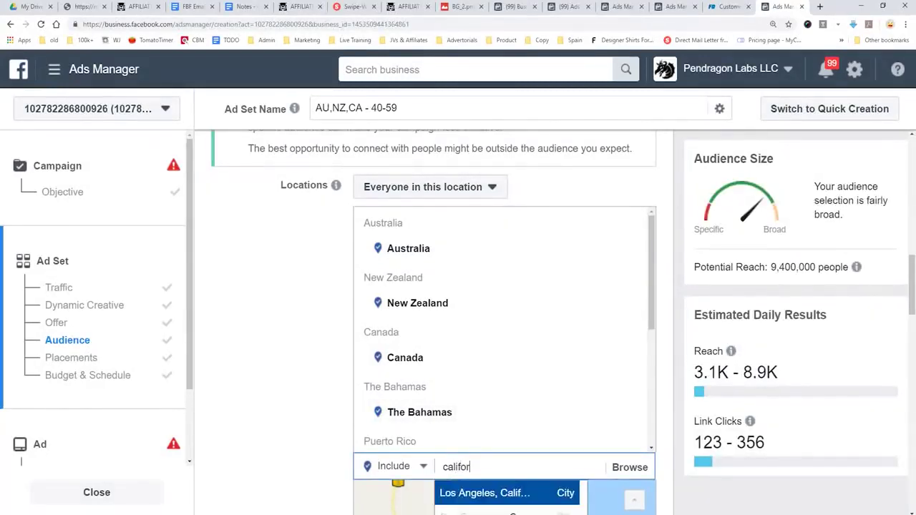
type("nia")
key("Return")
type("washington")
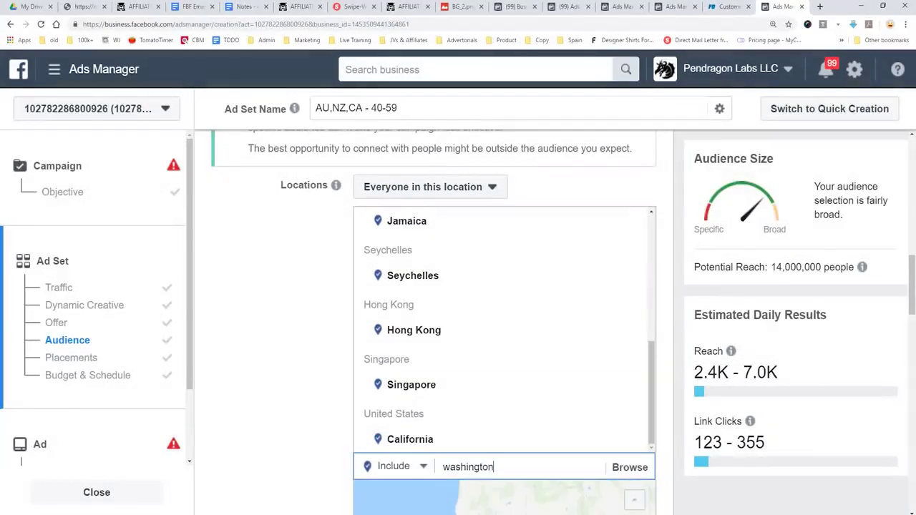
key("Return")
type("colorado")
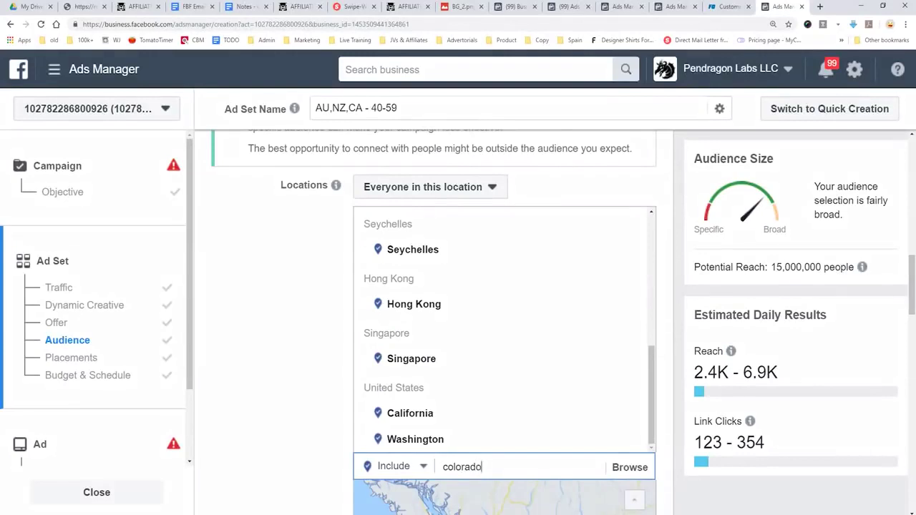
key("Return")
type("texas")
key("Return")
type("florida")
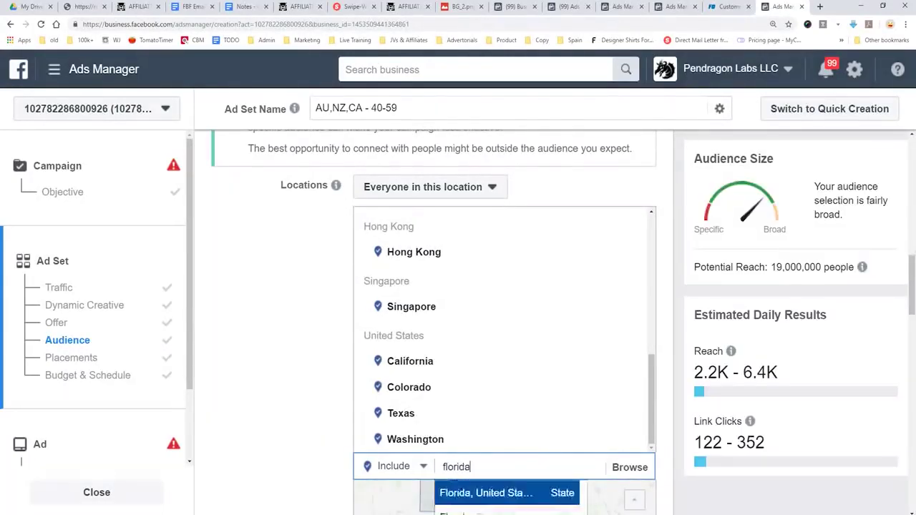
key("Return")
type("ne")
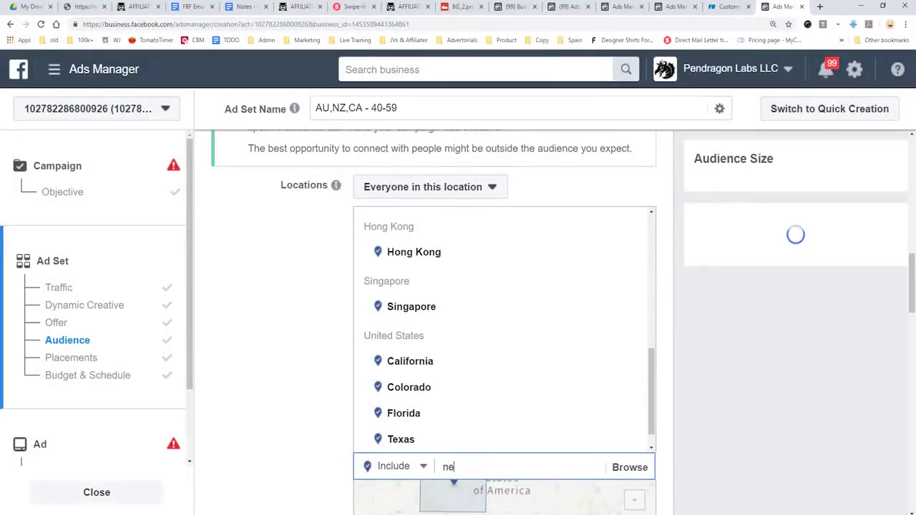
type("w yorksouth carol")
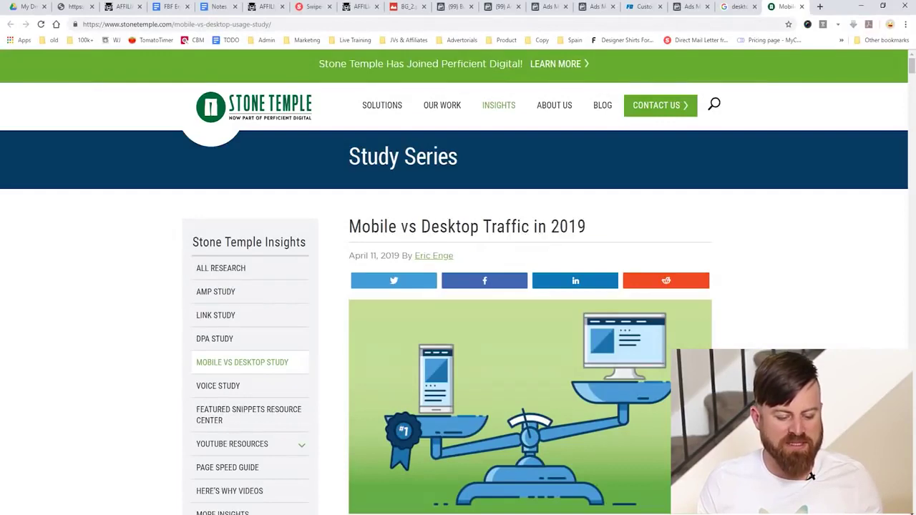
- Read the Stone Temple mobile vs desktop traffic study and compare it with the device breakdown on the Fat Decimator demographics page
scroll(809, 474, "down", 5)
scroll(810, 476, "down", 2)
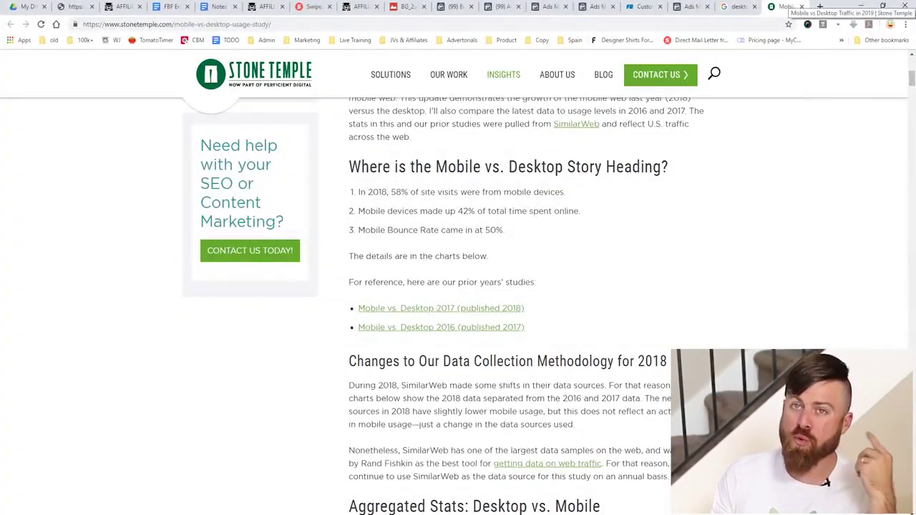
left_click(644, 6)
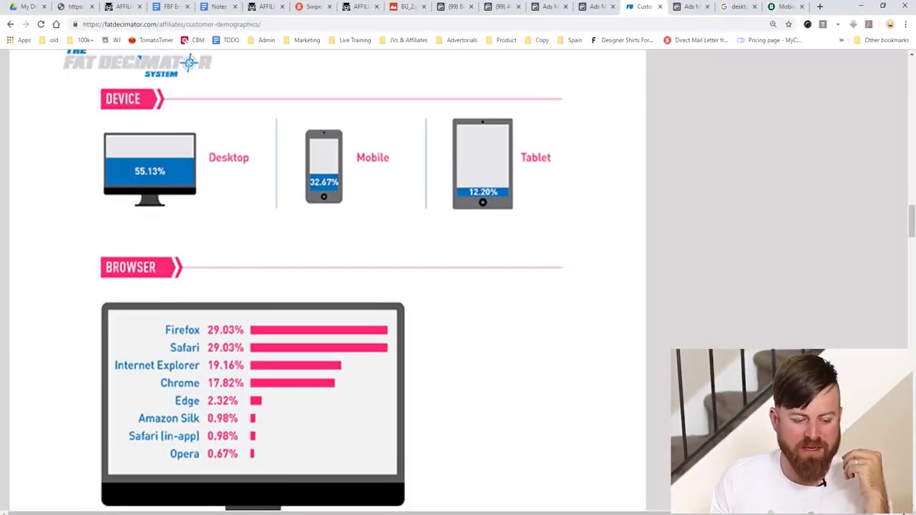
scroll(350, 279, "up", 1)
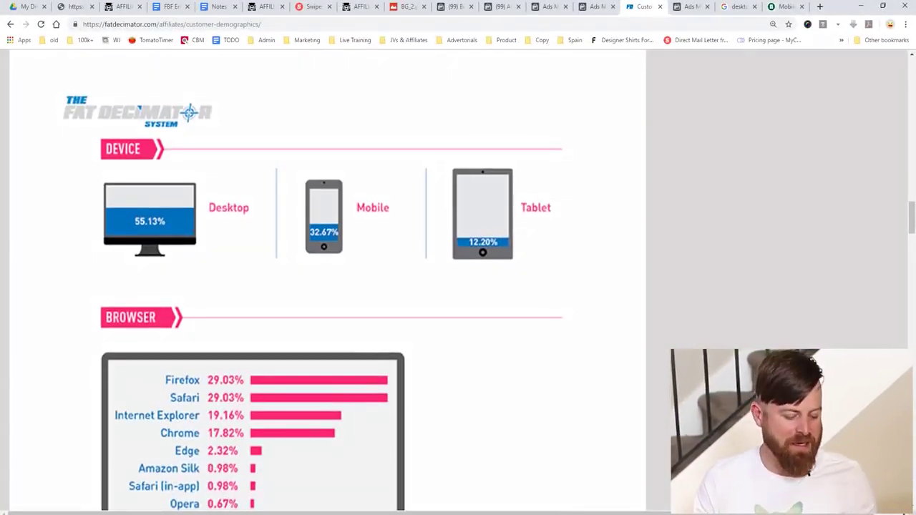
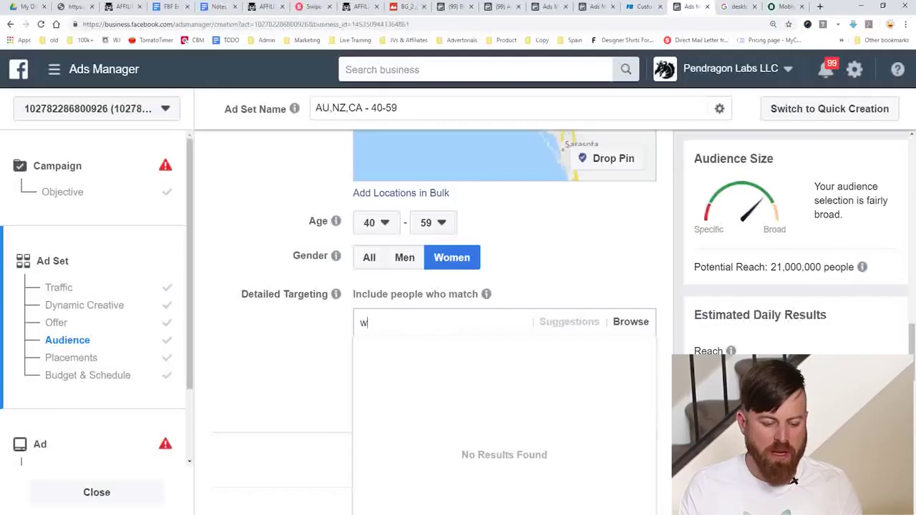
- Add the interests Extreme Weight Loss, weight Loss (fitness & wellness) and Coach Mindy Weight Loss to the detailed targeting
type("eight loss")
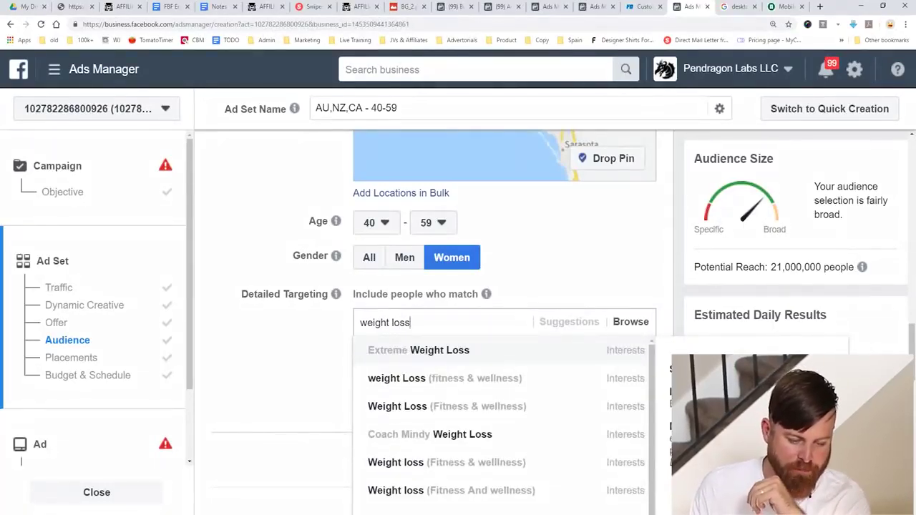
key("Return")
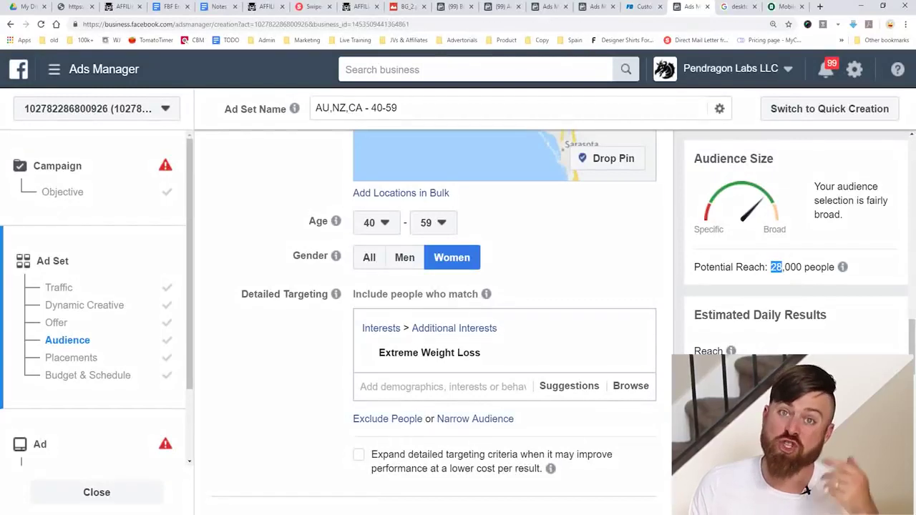
left_click(401, 387)
type("weight loss")
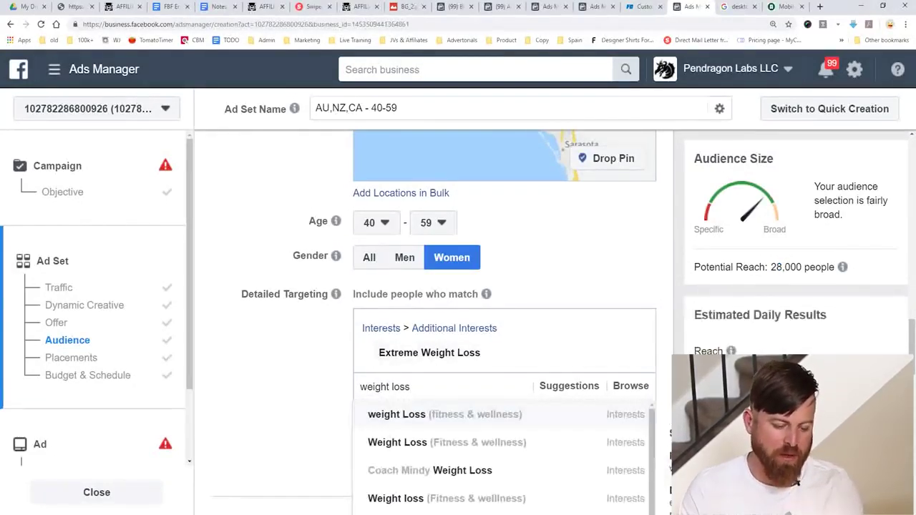
key("Return")
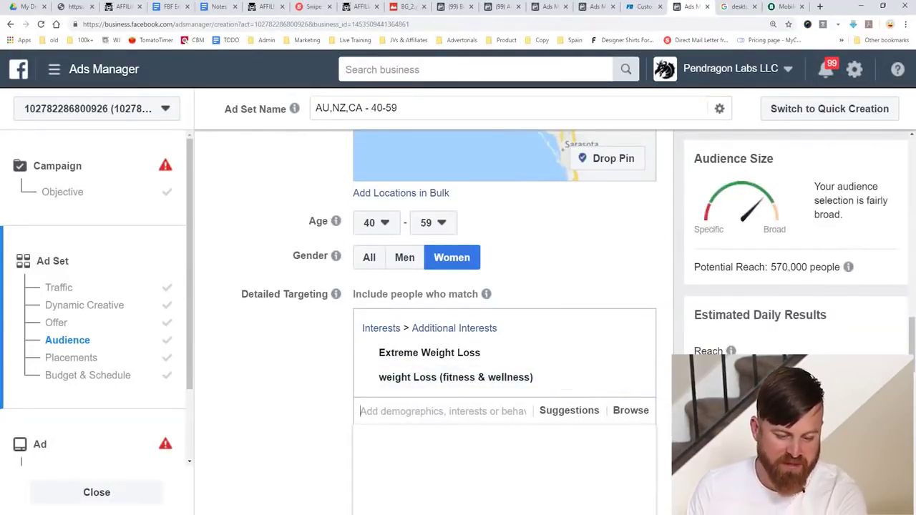
type("weight loss")
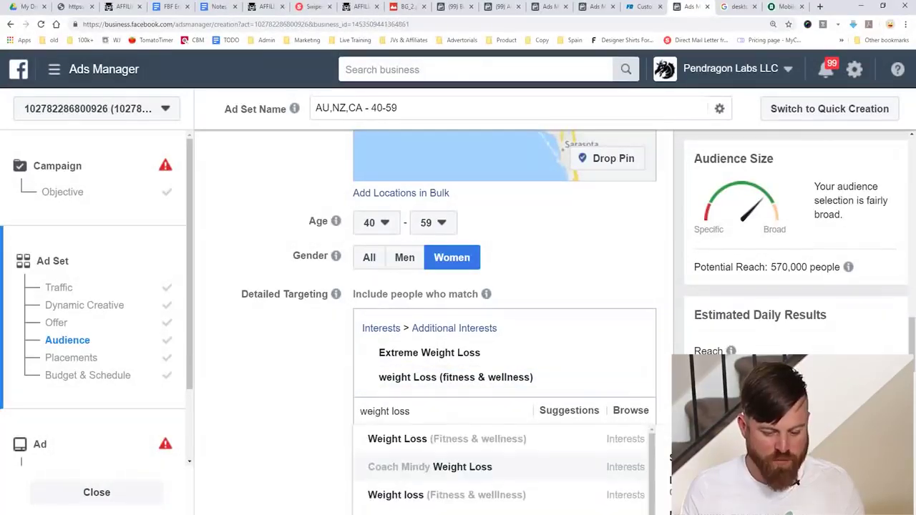
key("Return")
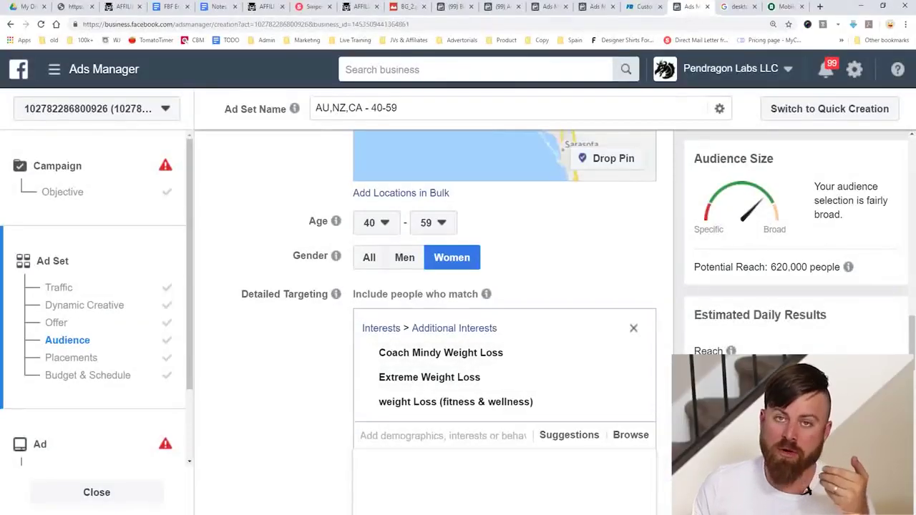
- Expand the extra audience options below the detailed targeting and set the language to English (All)
mouse_move(486, 294)
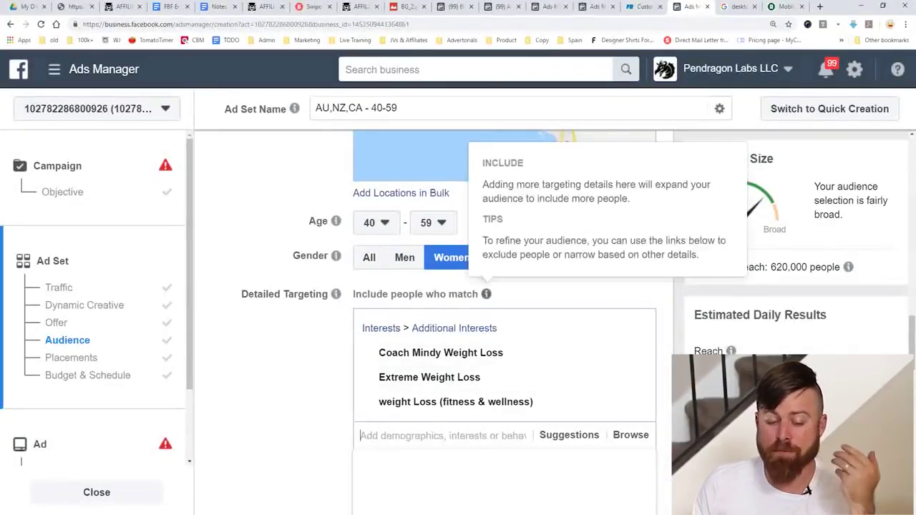
scroll(505, 322, "up", 4)
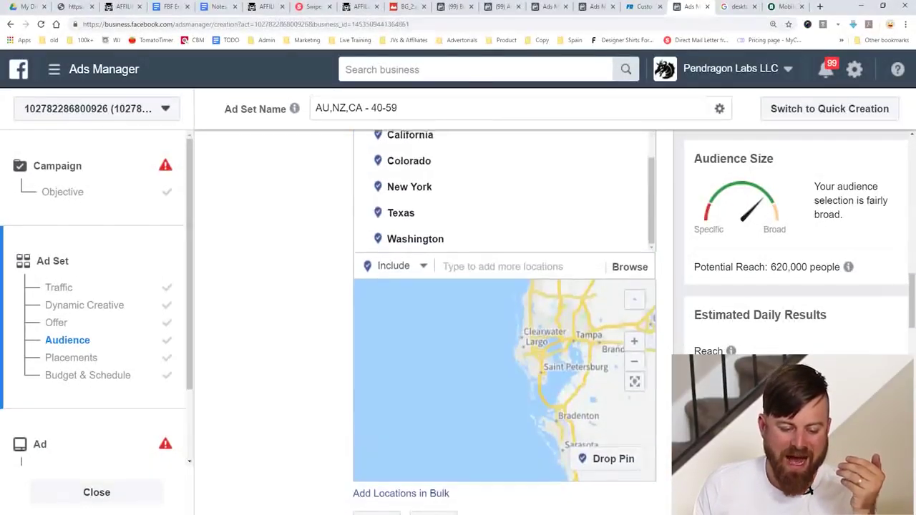
scroll(505, 322, "up", 2)
scroll(505, 323, "down", 6)
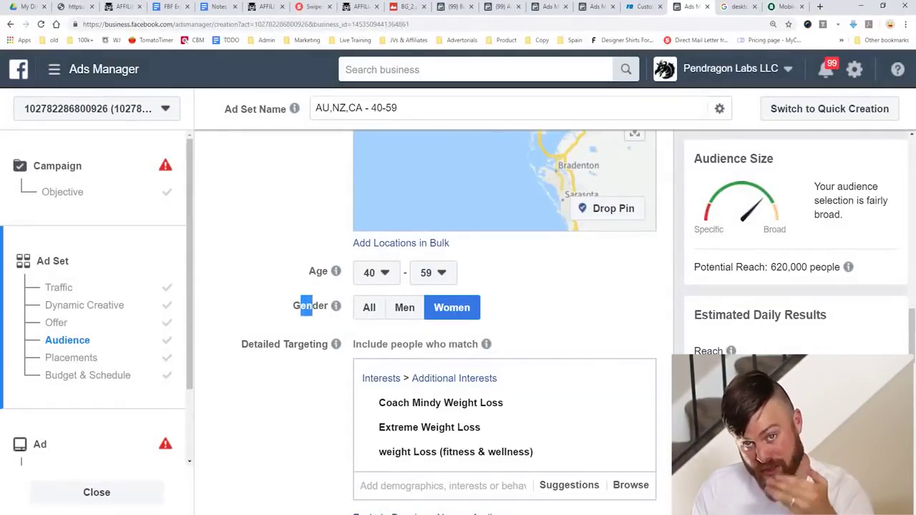
scroll(505, 322, "down", 1)
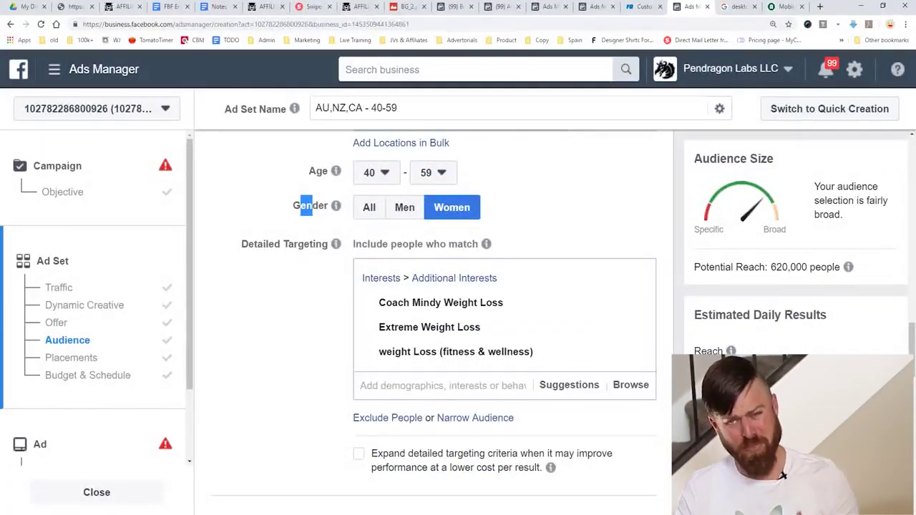
scroll(782, 475, "down", 2)
scroll(401, 323, "down", 2)
left_click(397, 221)
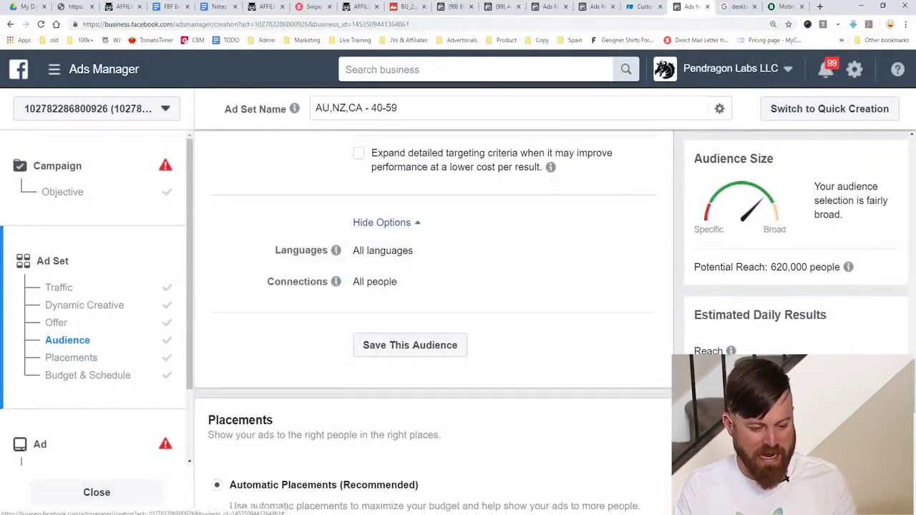
left_click(383, 251)
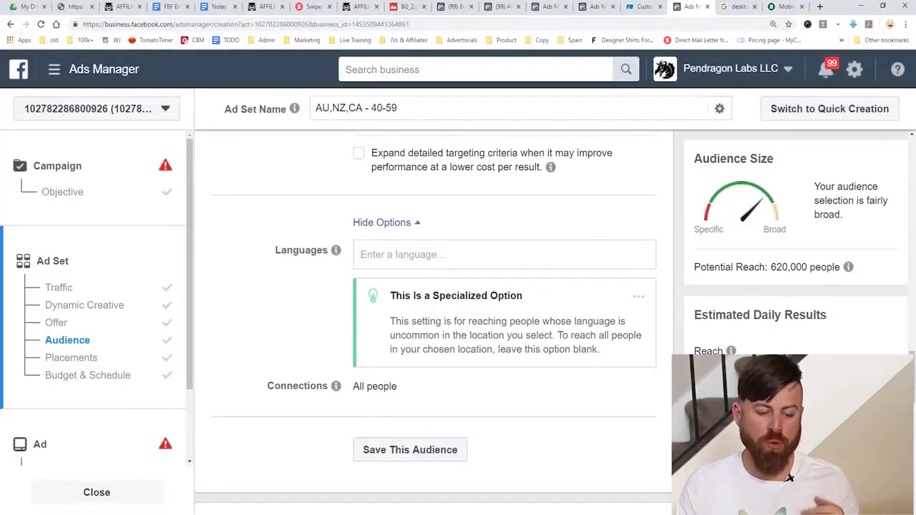
type("english")
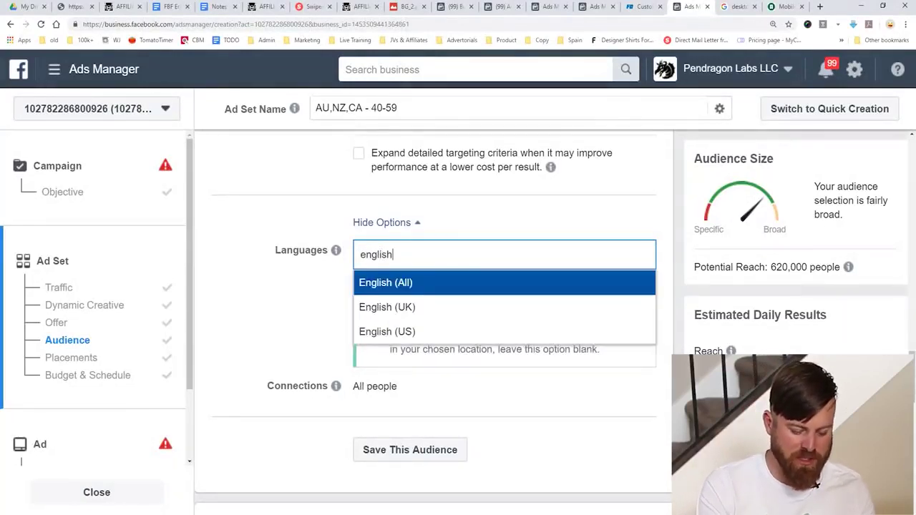
key("Return")
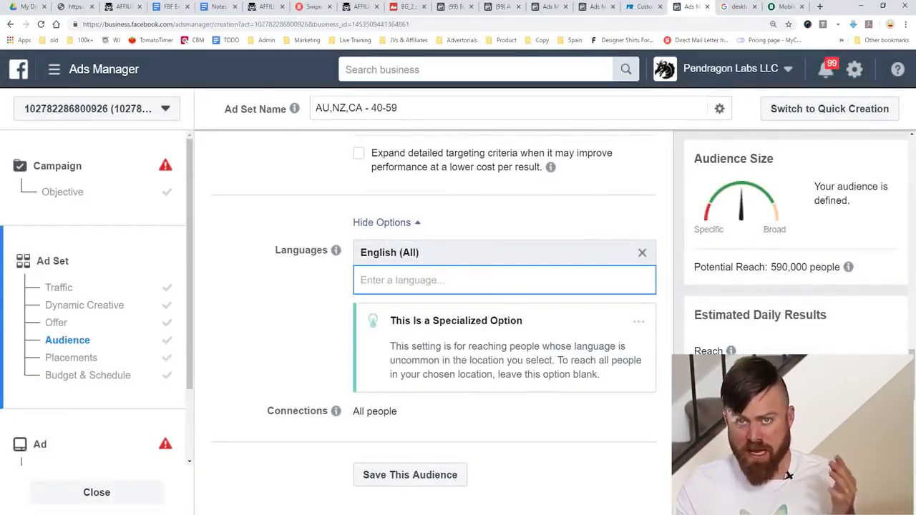
- Switch the ad set to manually edited placements and exclude the Audience Network, Instagram and Messenger platforms
scroll(790, 476, "down", 5)
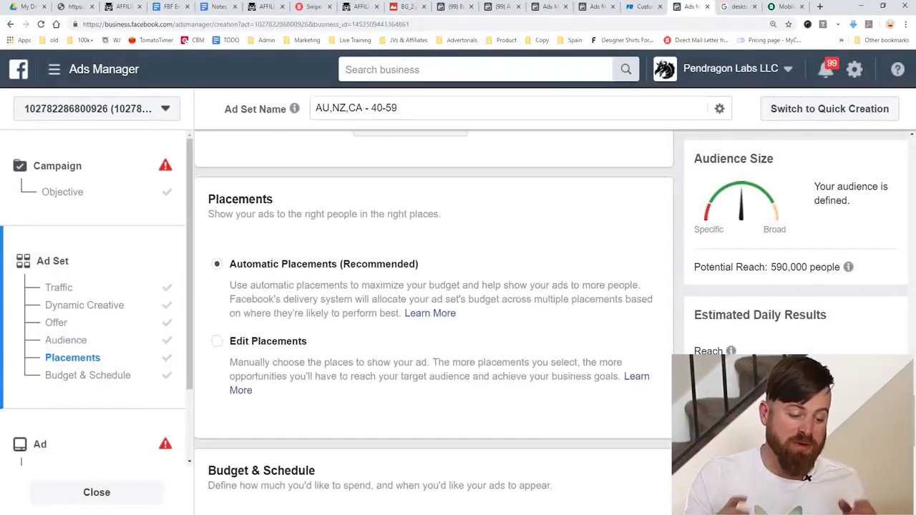
left_click(217, 342)
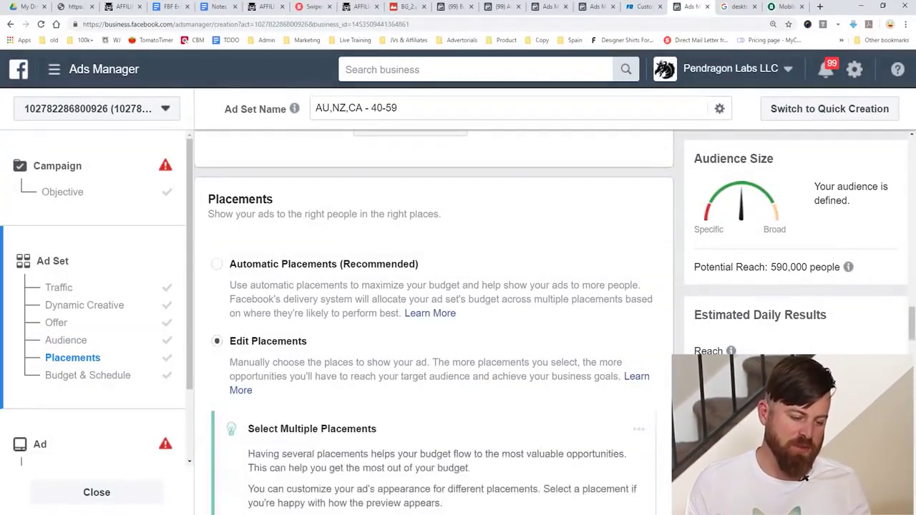
scroll(434, 322, "down", 5)
scroll(805, 479, "down", 1)
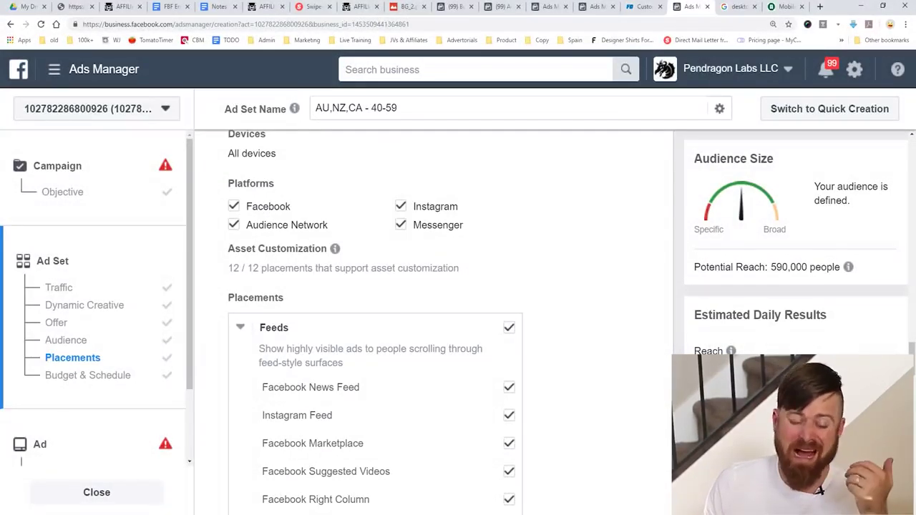
left_click(234, 224)
left_click(401, 206)
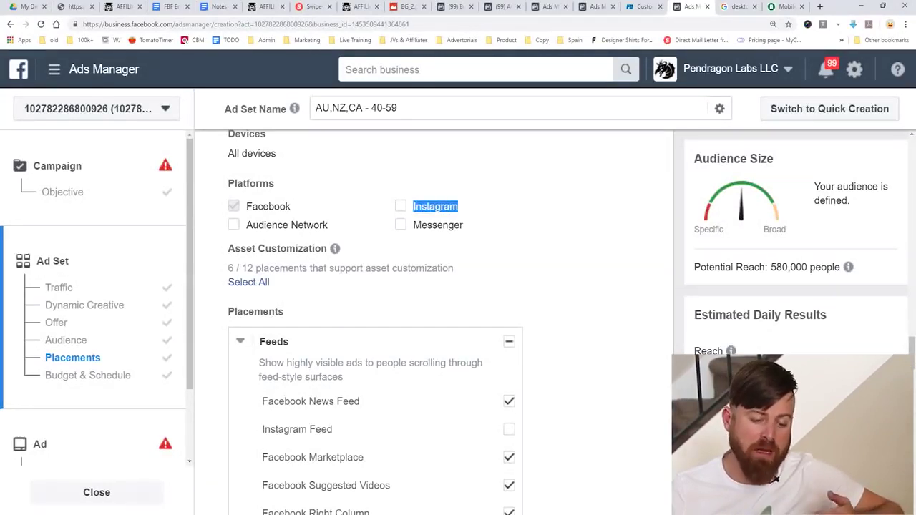
left_click_drag(413, 225, 456, 225)
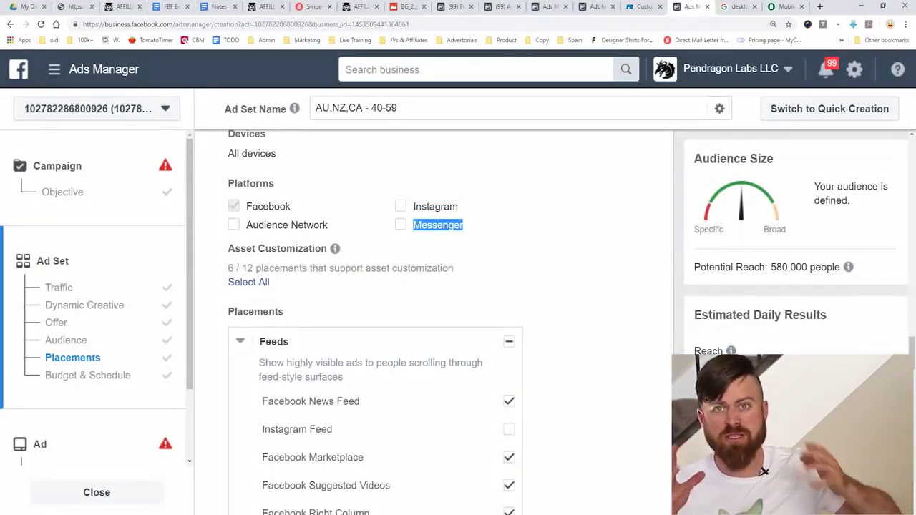
left_click(774, 484)
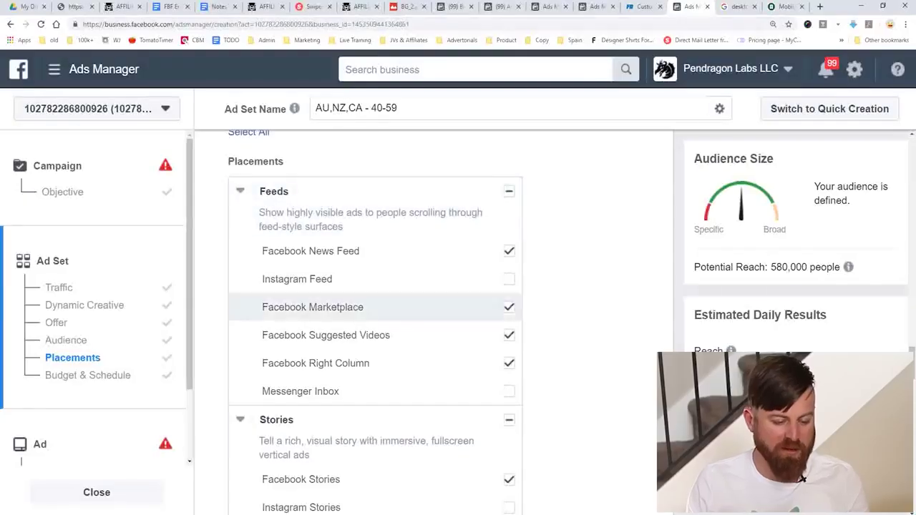
- Exclude Contextual Spaces with Facebook Instant Articles, as well as Facebook Stories, from the placements
scroll(387, 301, "down", 2)
scroll(376, 322, "down", 5)
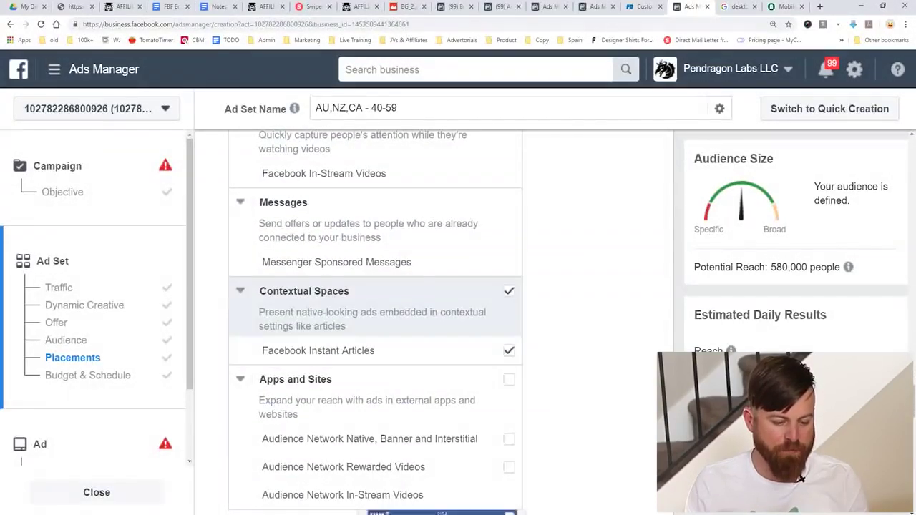
left_click(509, 291)
scroll(275, 305, "up", 5)
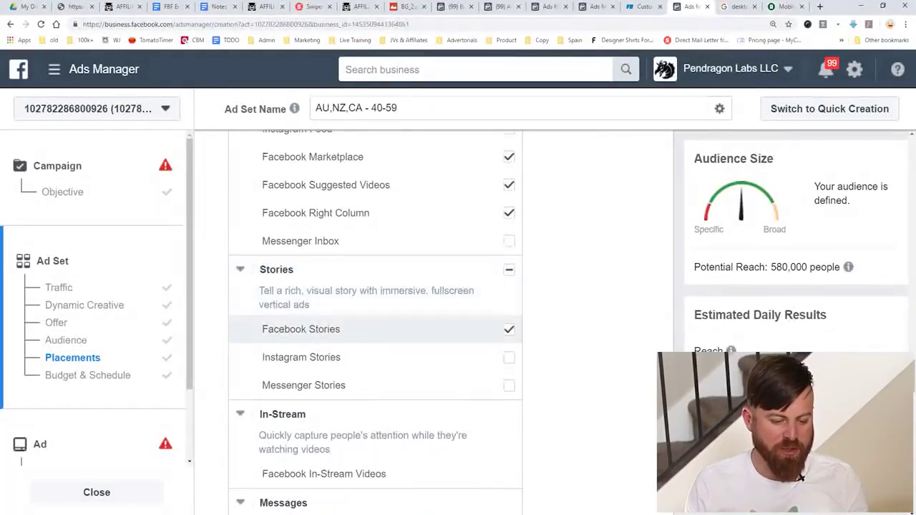
scroll(275, 305, "up", 2)
scroll(372, 315, "up", 1)
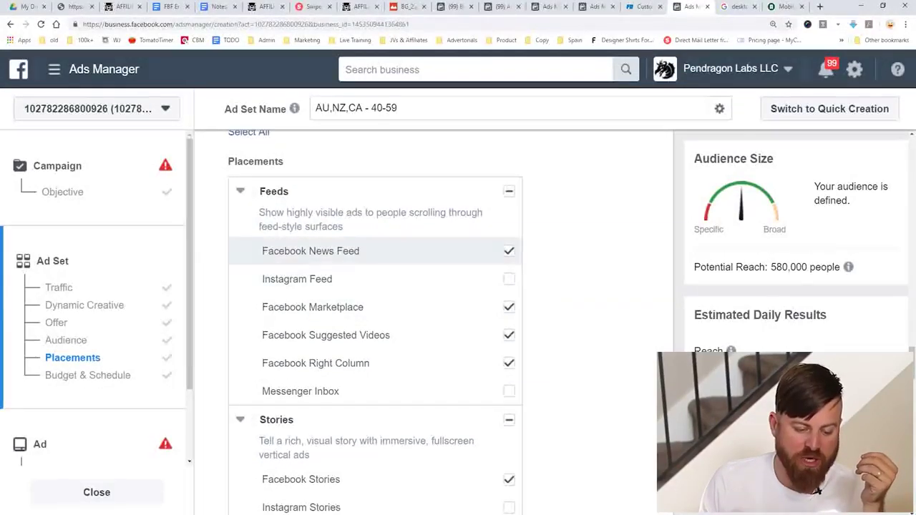
left_click(241, 191)
left_click(241, 192)
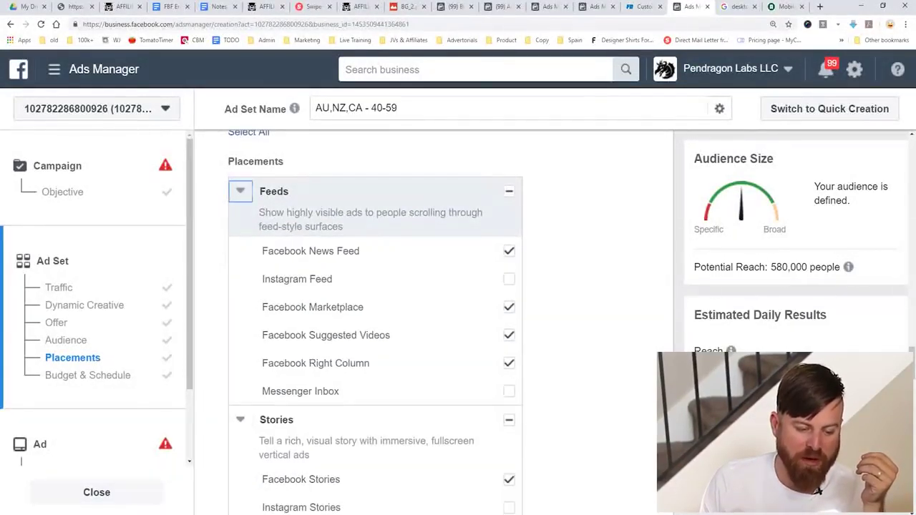
scroll(323, 315, "down", 2)
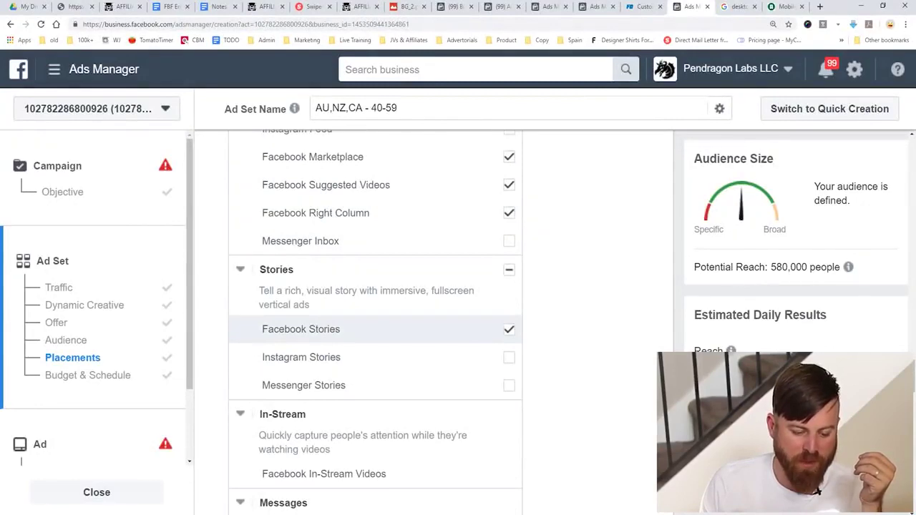
left_click(509, 329)
scroll(458, 259, "down", 2)
scroll(458, 259, "up", 4)
- Expand the extra placement options and examine the specific mobile devices and operating systems setting
scroll(458, 276, "down", 3)
scroll(376, 279, "down", 9)
scroll(430, 322, "down", 4)
scroll(429, 322, "up", 1)
mouse_move(468, 325)
left_mouse_down()
mouse_move(492, 316)
mouse_move(243, 364)
mouse_move(500, 330)
left_mouse_up()
key("Escape")
left_click(432, 358)
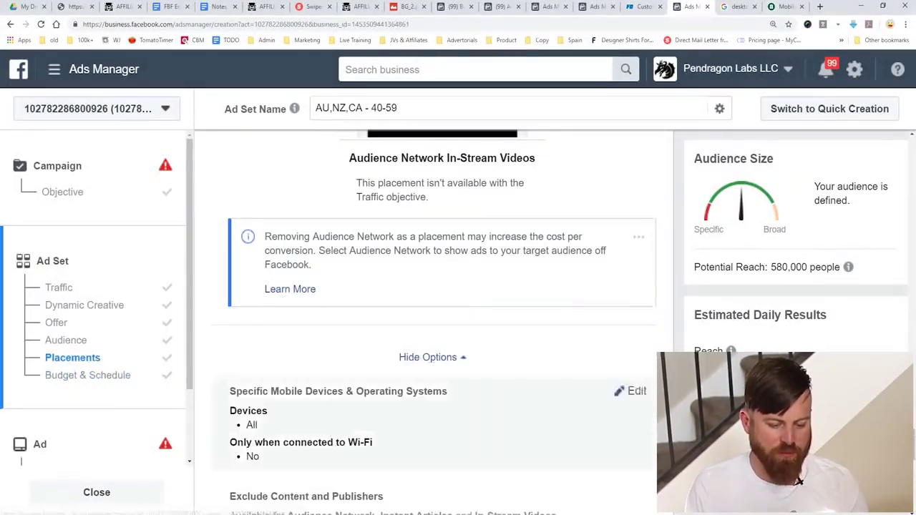
scroll(435, 322, "down", 2)
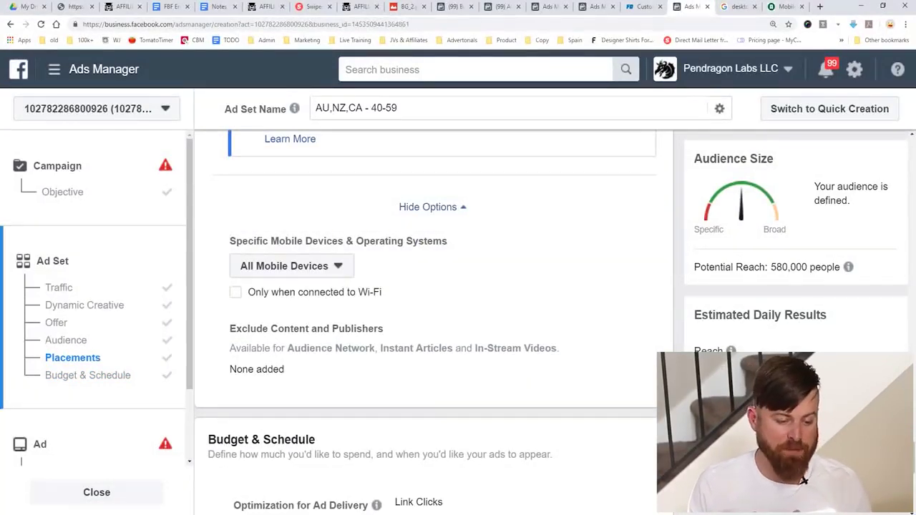
mouse_move(398, 247)
left_mouse_down()
mouse_move(204, 200)
mouse_move(447, 204)
mouse_move(301, 192)
left_mouse_up()
key("Escape")
left_click(292, 266)
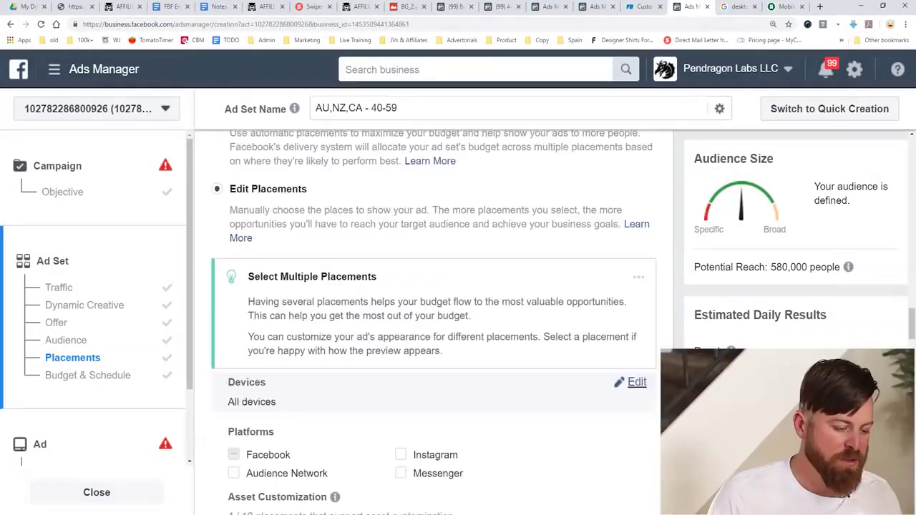
- Edit the placement devices to exclude Mobile and target Desktop only
left_click(637, 383)
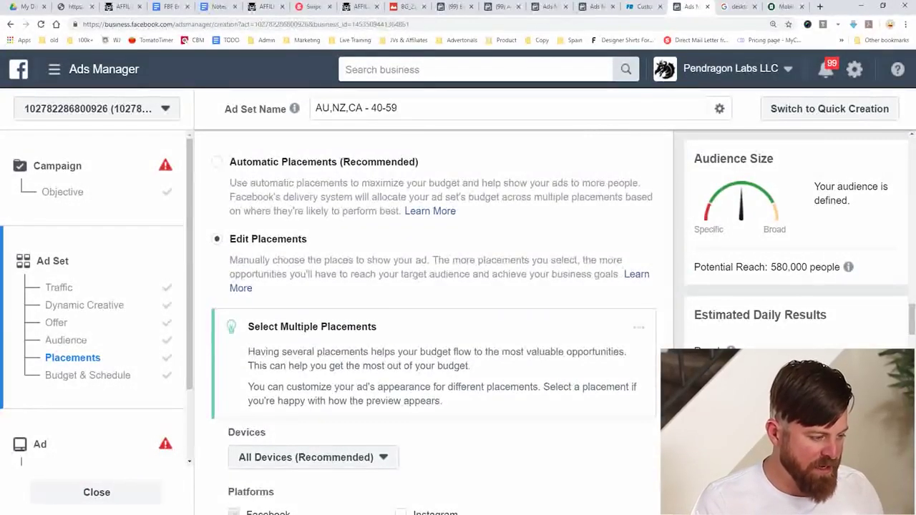
left_click(313, 357)
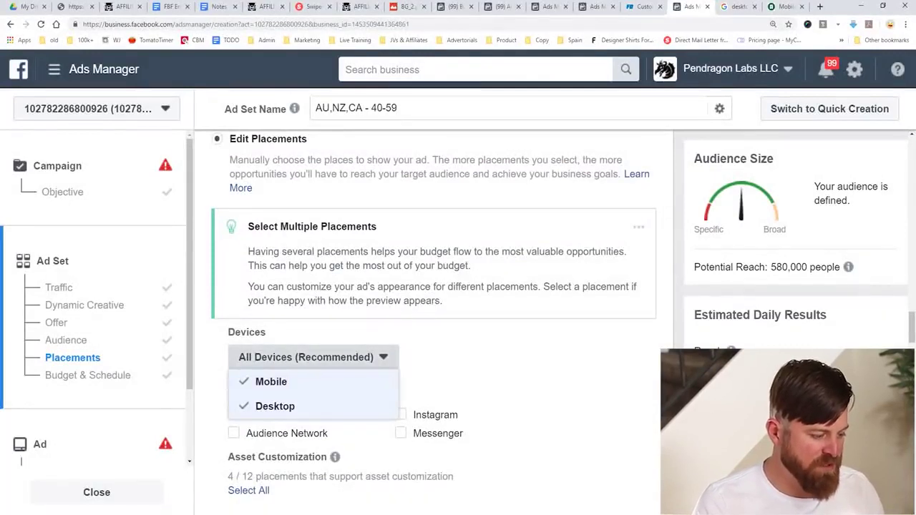
left_click(271, 382)
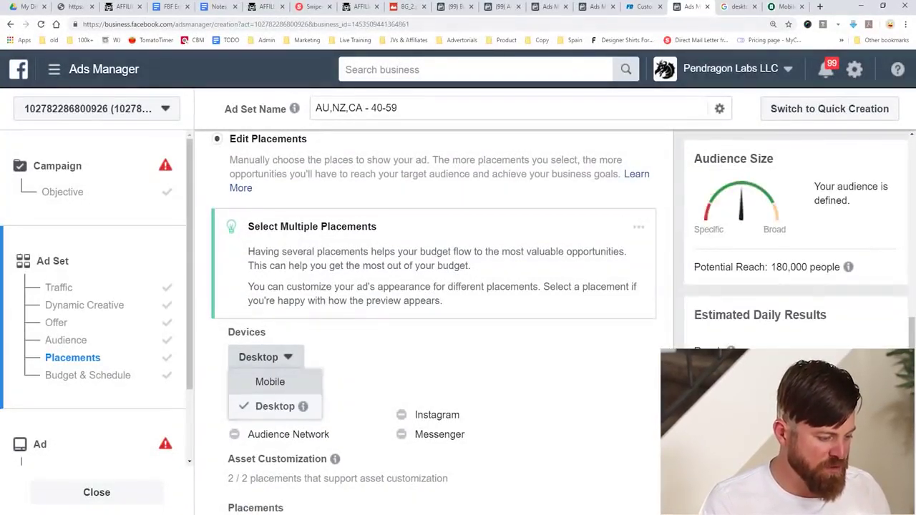
mouse_move(312, 393)
left_mouse_down()
mouse_move(278, 383)
mouse_move(292, 422)
left_mouse_up()
key("Escape")
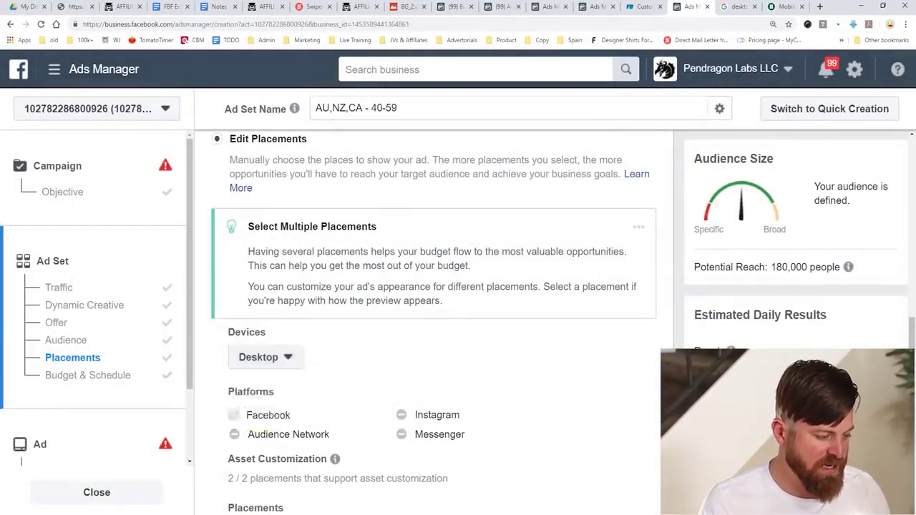
- Check the audience size gauge and potential reach, marking both on screen, and clear the markings
mouse_move(849, 267)
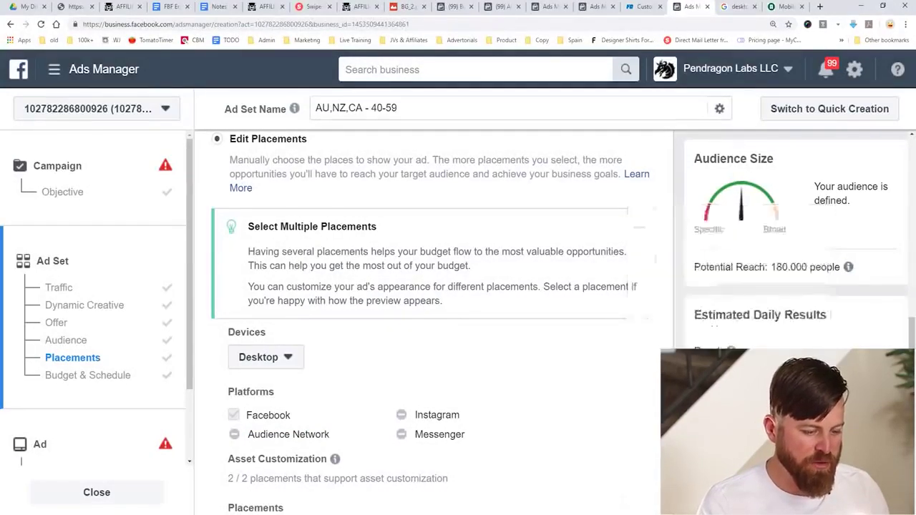
mouse_move(864, 266)
left_mouse_down()
mouse_move(881, 244)
mouse_move(830, 298)
mouse_move(766, 238)
left_mouse_up()
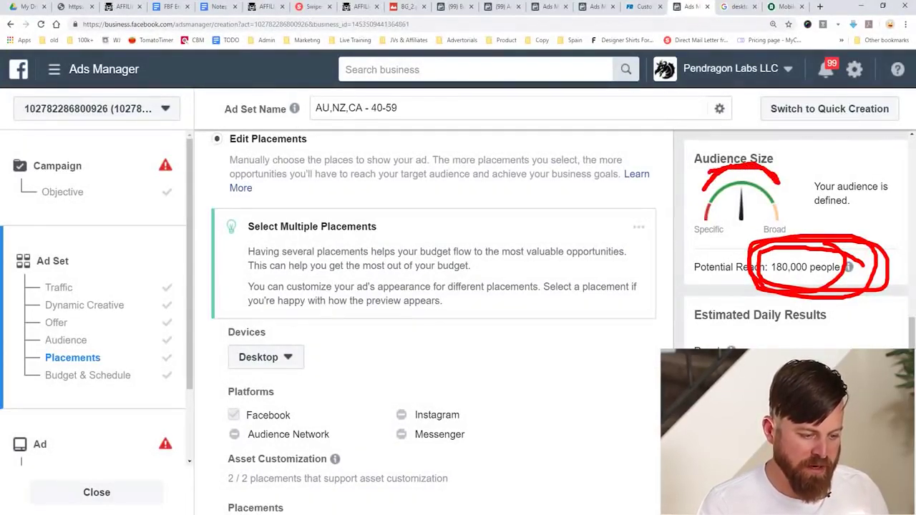
key("Escape")
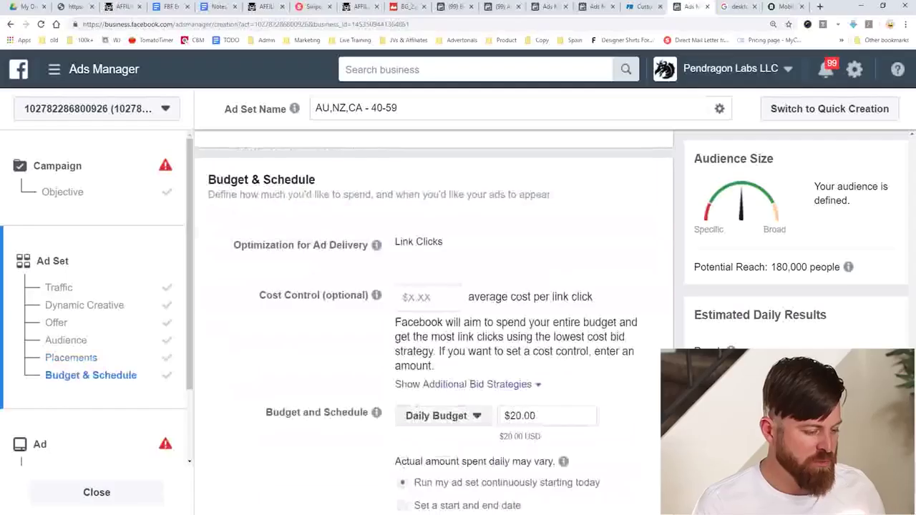
- Review the Budget & Schedule options, marking the optional Cost Control setting on screen and clearing the marking
scroll(434, 322, "down", 2)
scroll(433, 322, "up", 2)
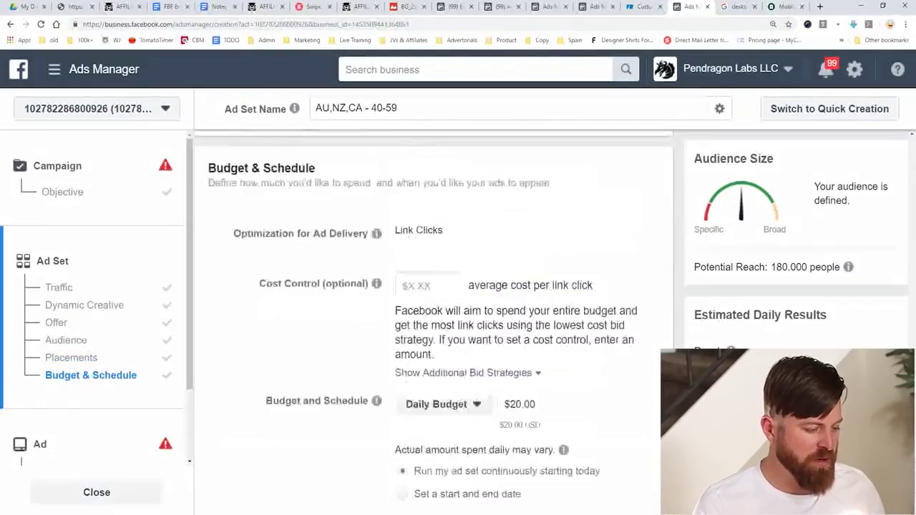
scroll(434, 322, "down", 1)
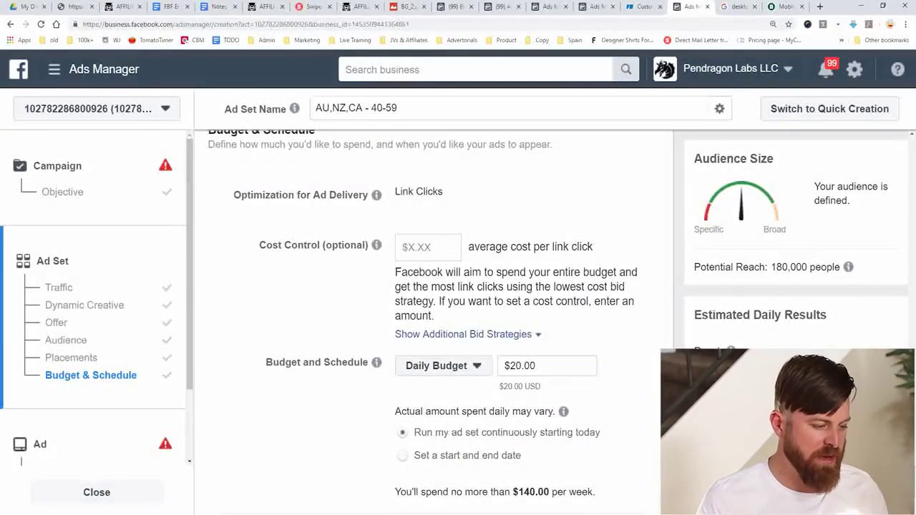
left_click(516, 225)
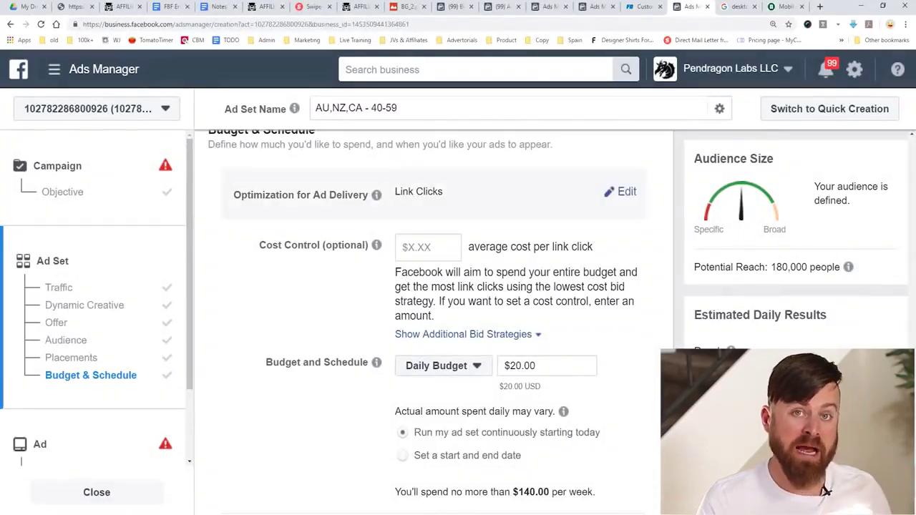
mouse_move(376, 244)
mouse_move(244, 218)
left_mouse_down()
mouse_move(238, 278)
mouse_move(646, 294)
mouse_move(247, 225)
left_mouse_up()
key("Escape")
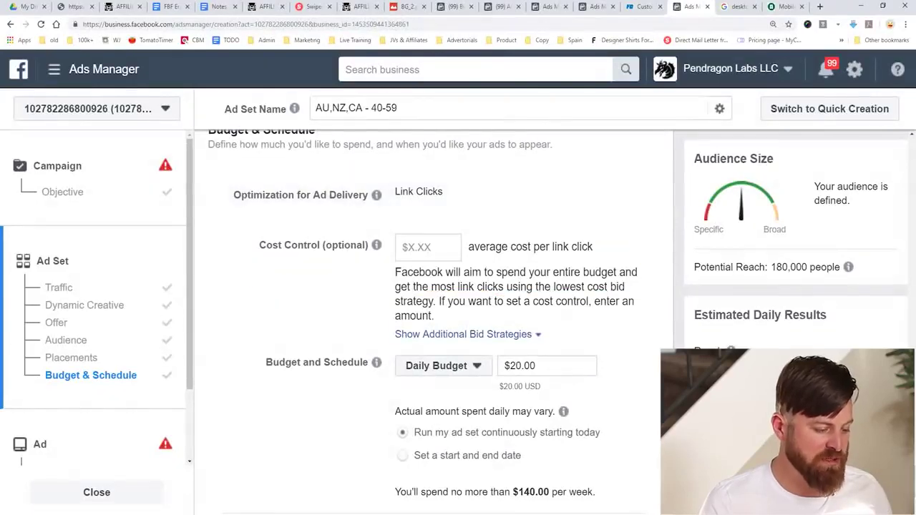
- Try a lifetime budget of $100 for the ad set, and return to the daily budget of $20
triple_click(533, 366)
scroll(430, 322, "down", 2)
mouse_move(618, 252)
left_mouse_down()
mouse_move(506, 228)
mouse_move(540, 215)
left_mouse_up()
key("Escape")
left_click(436, 266)
left_click(438, 310)
type("1")
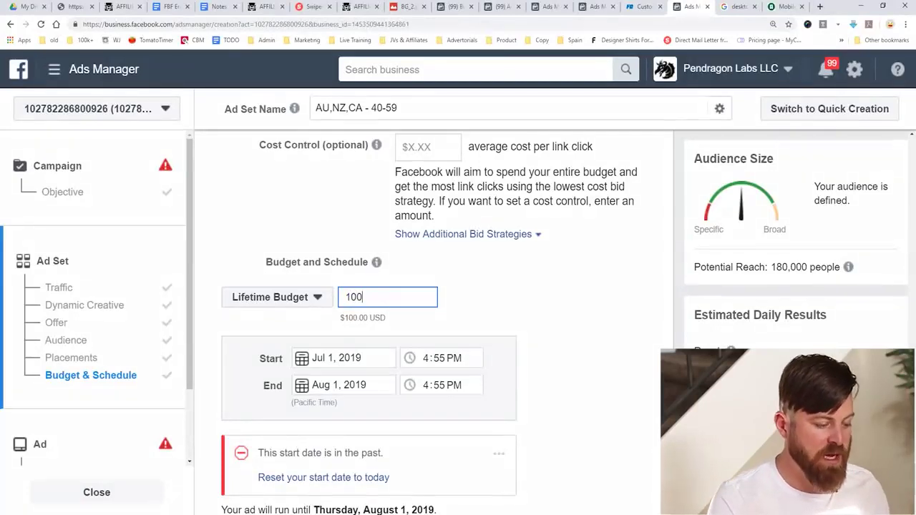
key("Tab")
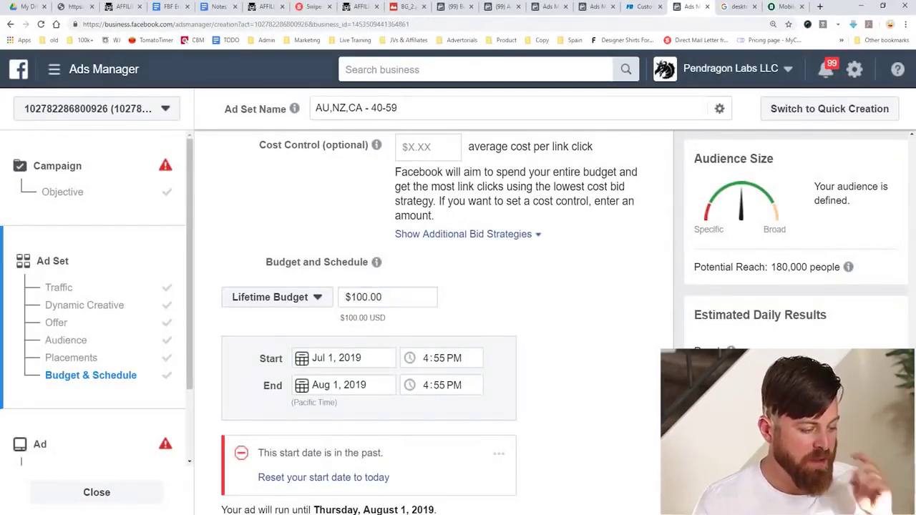
left_click(277, 297)
left_click(277, 322)
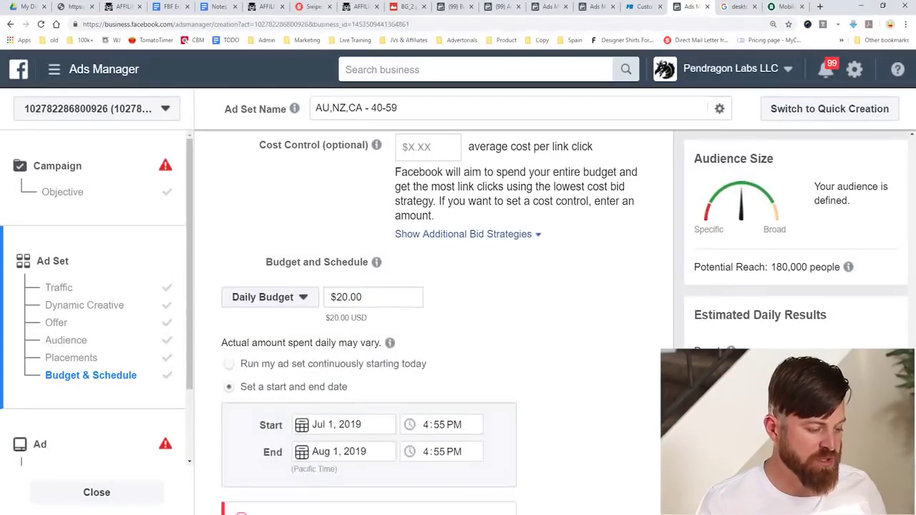
- Review the ad's Facebook Page identity and format choices, marking the Single Image or Video format on screen
scroll(429, 322, "down", 3)
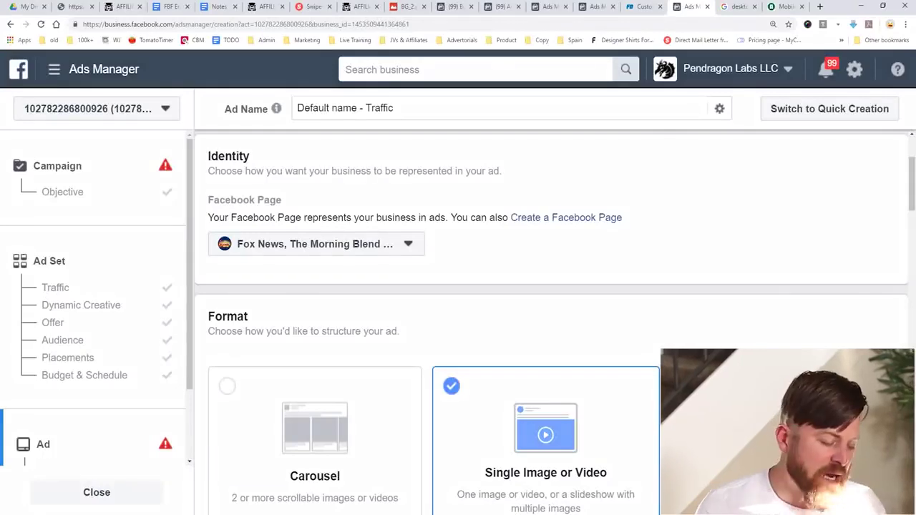
scroll(551, 323, "down", 5)
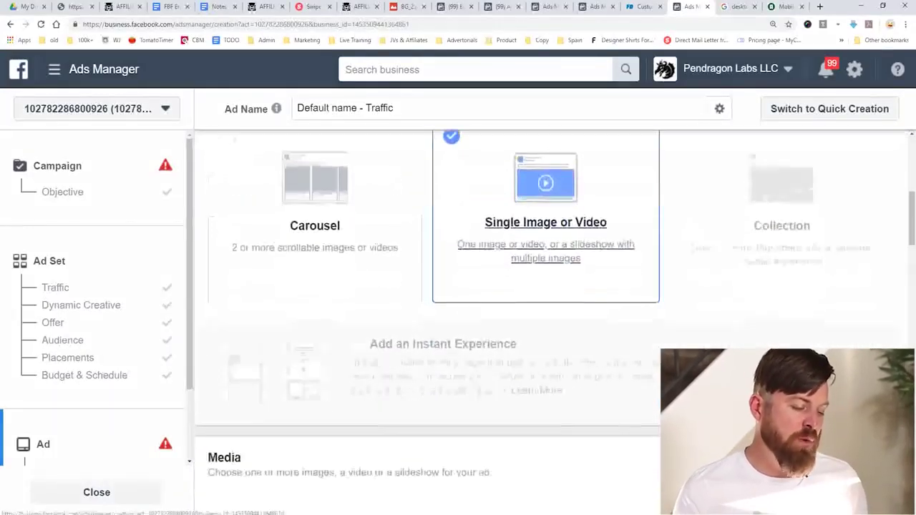
scroll(551, 322, "up", 3)
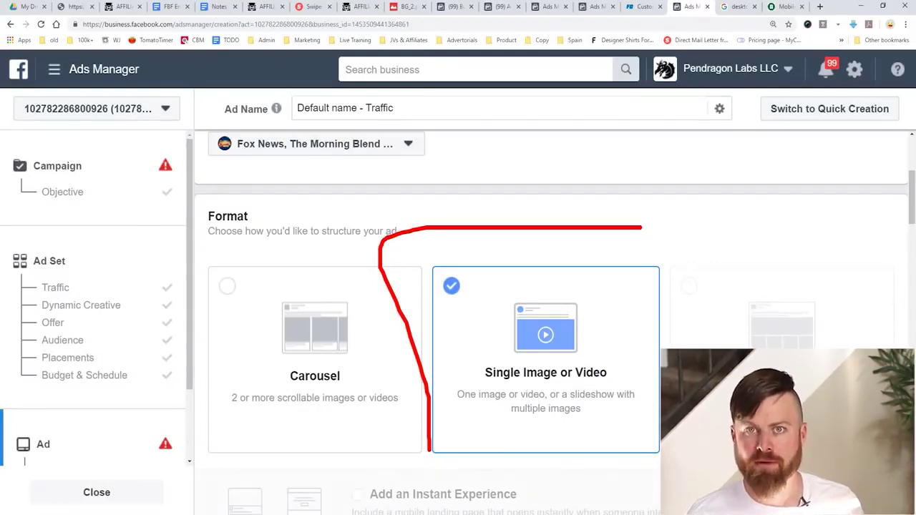
mouse_move(675, 271)
left_mouse_down()
mouse_move(405, 426)
mouse_move(688, 336)
mouse_move(515, 512)
left_mouse_up()
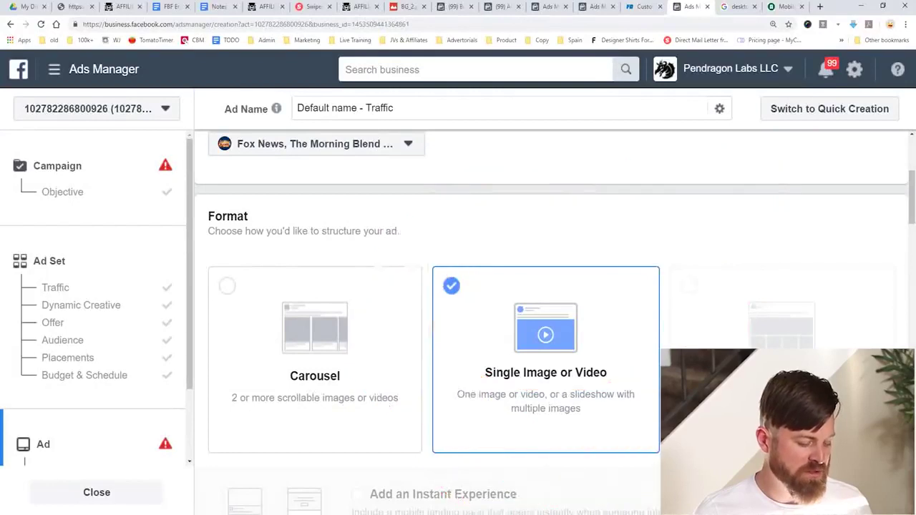
- Choose Video/Slideshow as the media type for the ad
scroll(544, 322, "down", 5)
scroll(544, 322, "down", 3)
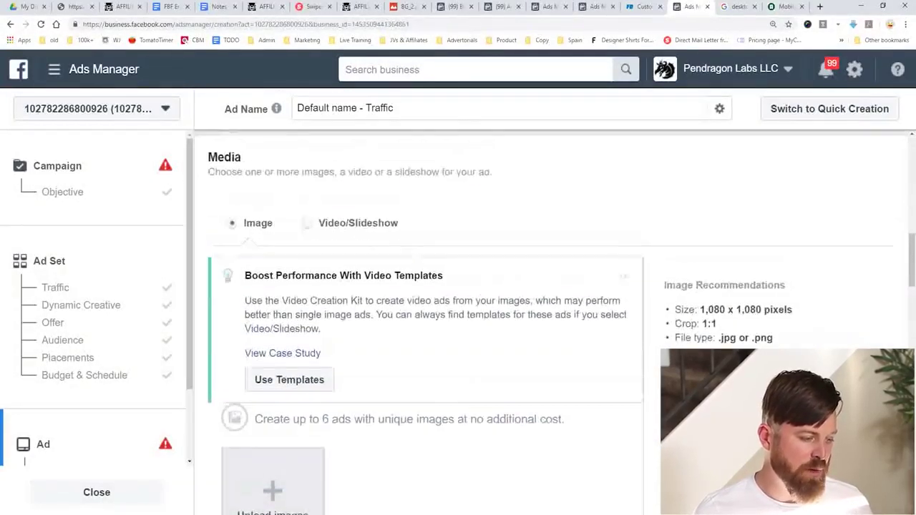
left_click(307, 222)
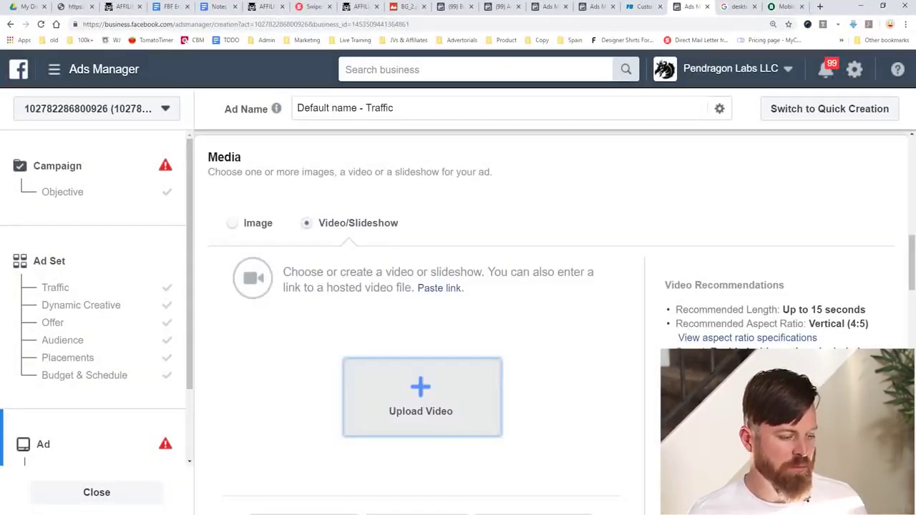
left_click(473, 367)
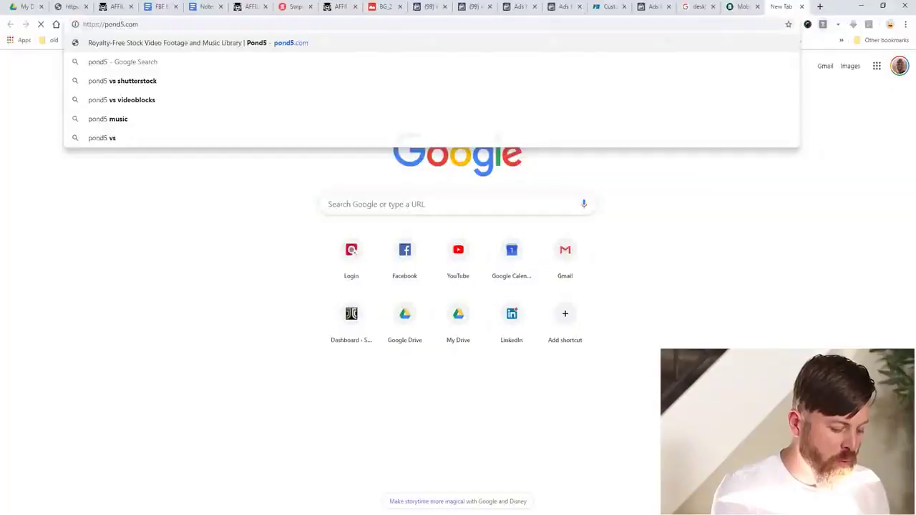
- Open pond5.com, search its footage for weight loss, and download the Woman Weight Loss Concept clip with the browser's video downloader
key("Return")
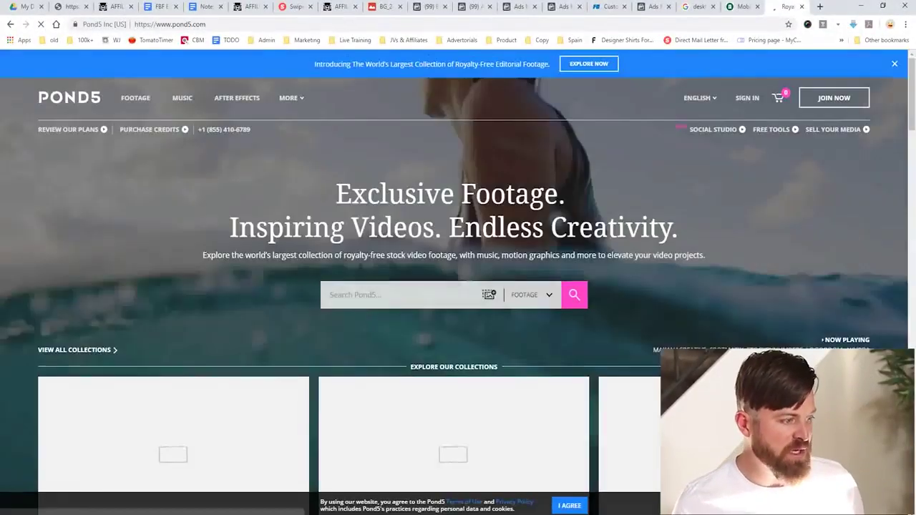
type("weight loss")
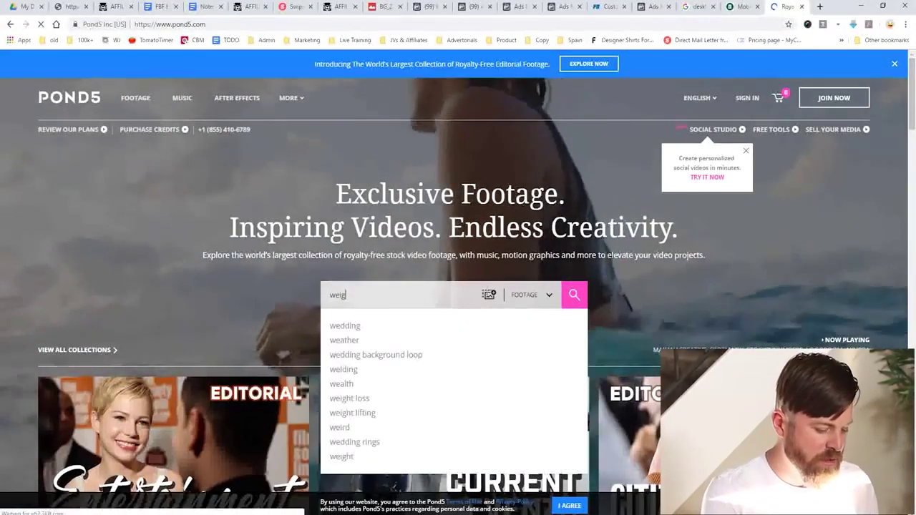
key("Return")
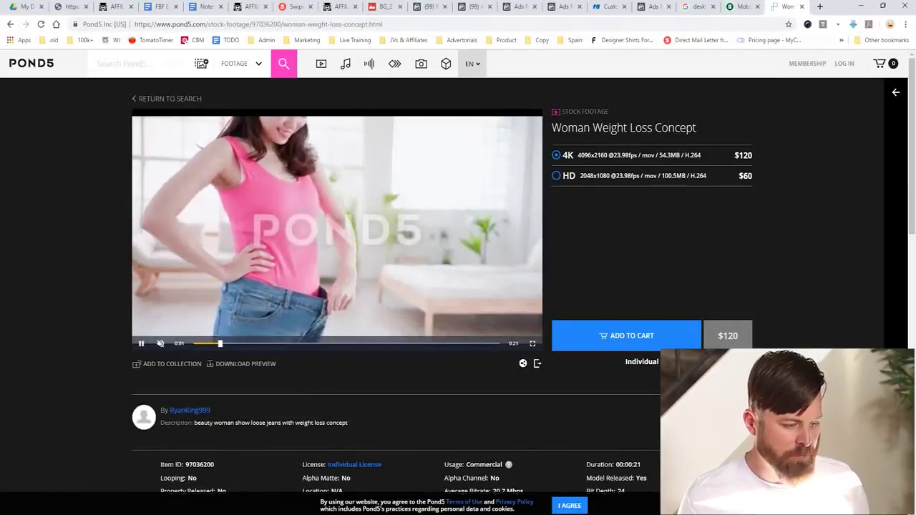
left_click(852, 24)
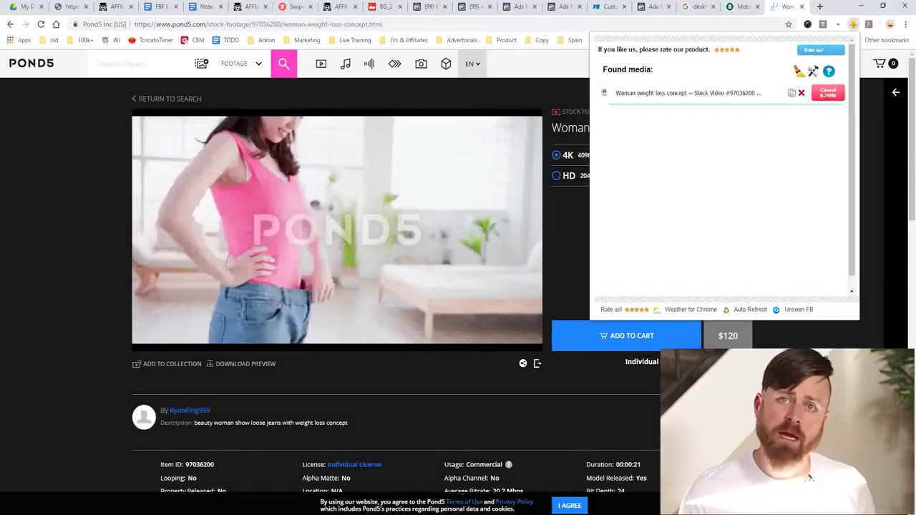
- Search Google for "fvd downloader chrome" and open the Flash Video Downloader extension page in the Chrome Web Store
key("ctrl+t")
type("fvd downloader")
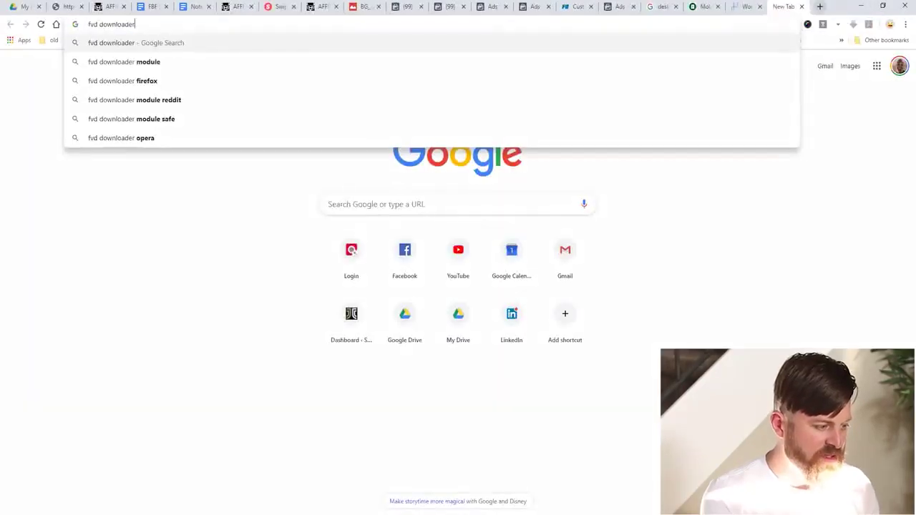
type(" chrome")
key("Return")
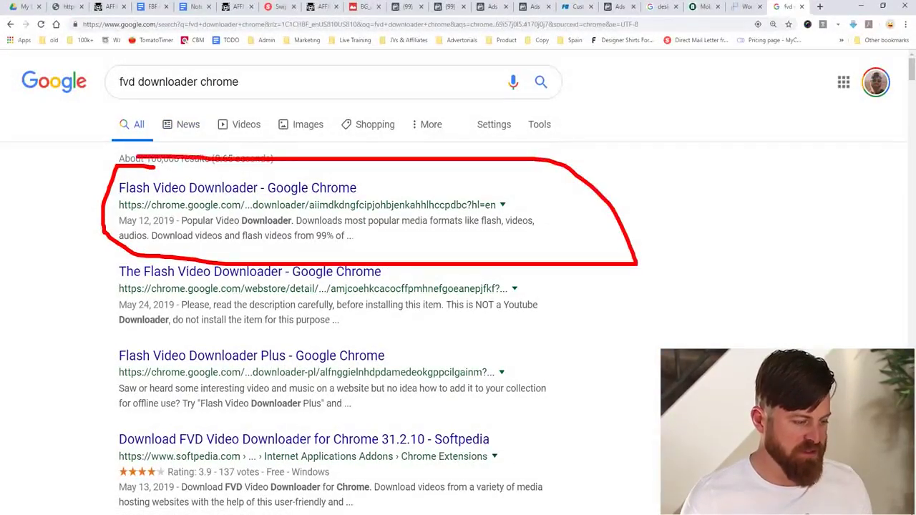
key("Escape")
left_click(238, 188)
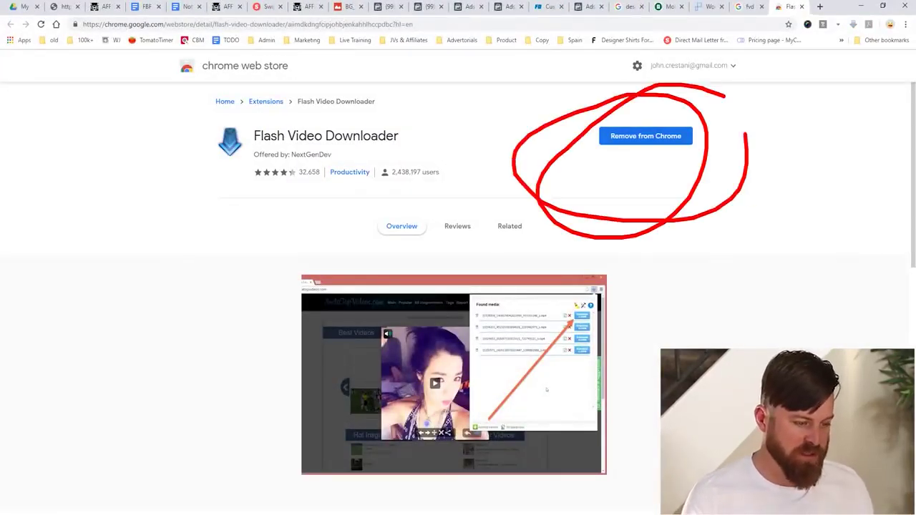
- Return to Ads Manager and upload the SanDiegoConnect video from the Downloads folder as the ad's media
key("ctrl+shift+Tab")
key("ctrl+shift+Tab")
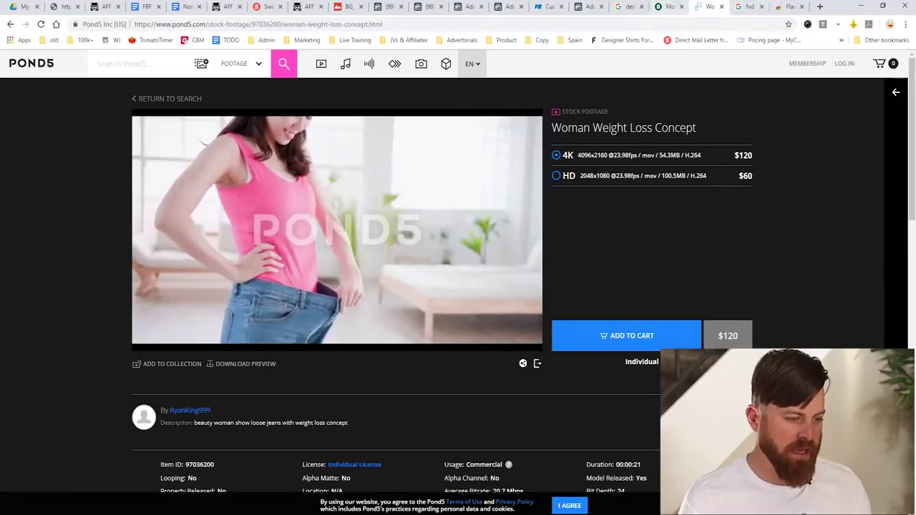
key("ctrl+shift+Tab")
key("ctrl+shift+Tab")
key("ctrl+shift+Tab")
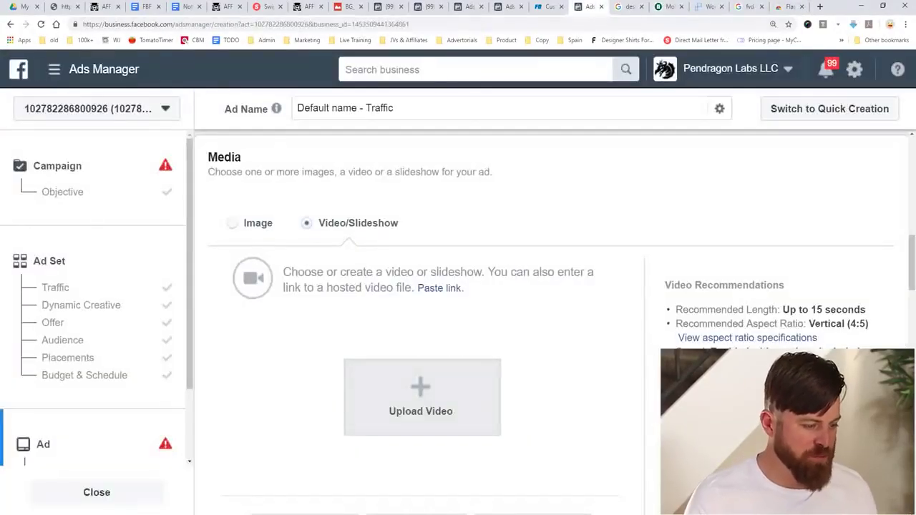
left_click(421, 397)
left_click(43, 85)
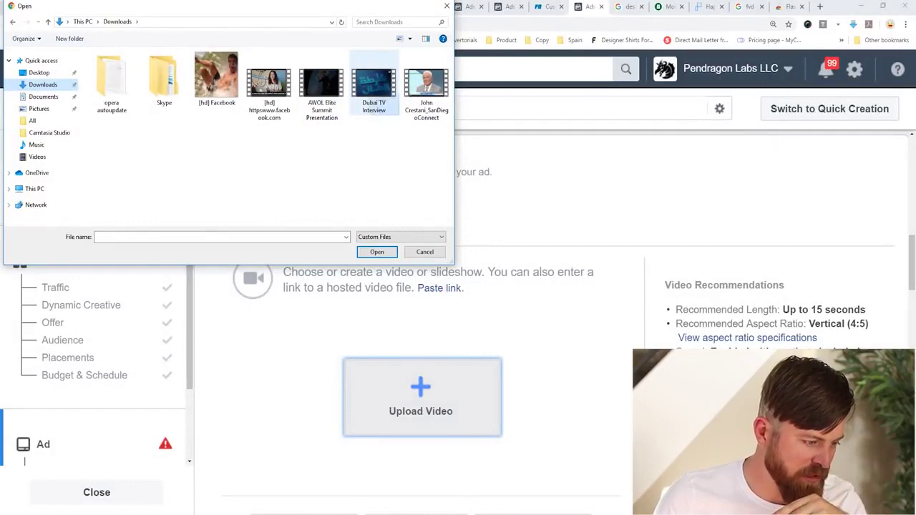
left_click(374, 84)
double_click(427, 88)
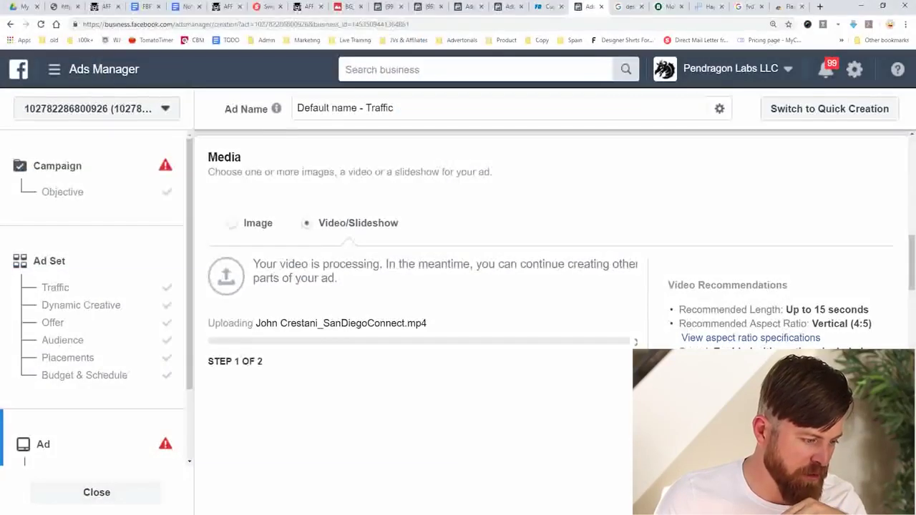
- Examine the video upload progress and specifications, and the Links section's Primary Text, Website URL, Headline and Call To Action fields
scroll(423, 287, "down", 3)
scroll(422, 286, "up", 3)
scroll(423, 287, "down", 3)
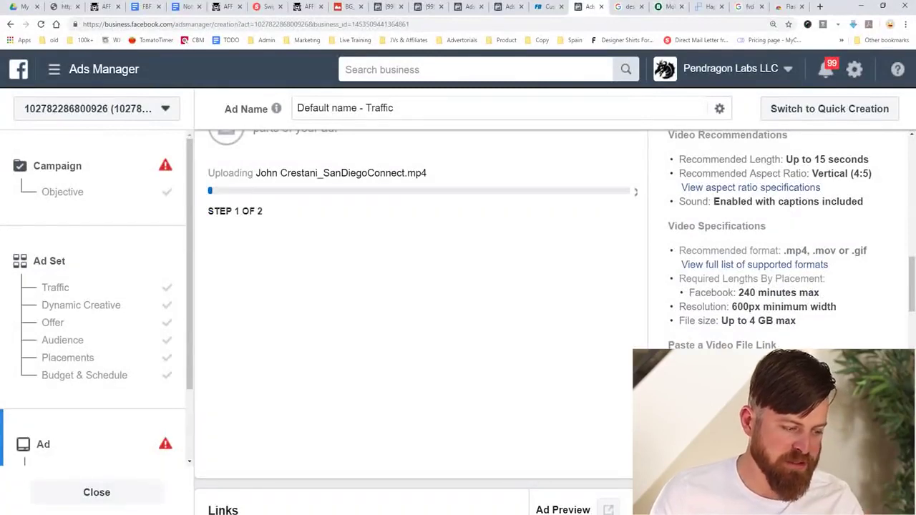
scroll(423, 286, "down", 3)
scroll(423, 287, "up", 5)
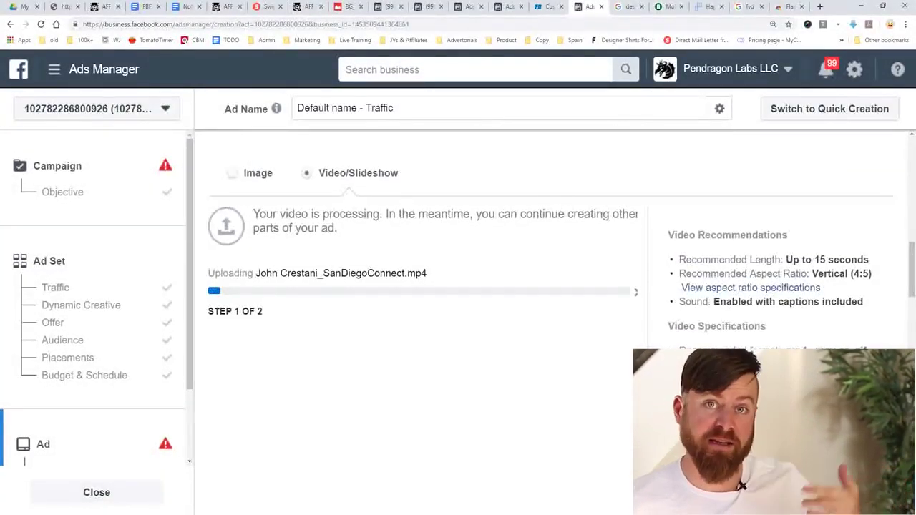
scroll(422, 286, "down", 3)
scroll(362, 315, "down", 4)
left_click(362, 318)
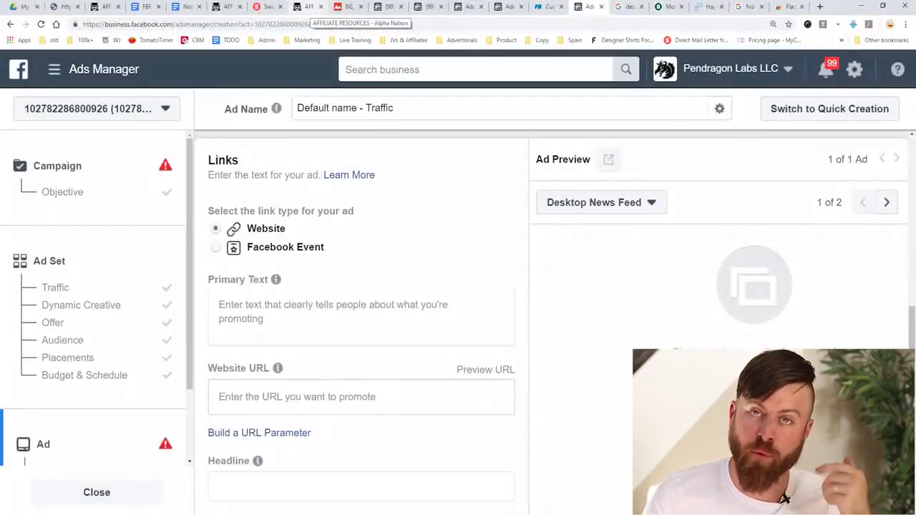
scroll(786, 499, "down", 2)
scroll(786, 499, "up", 3)
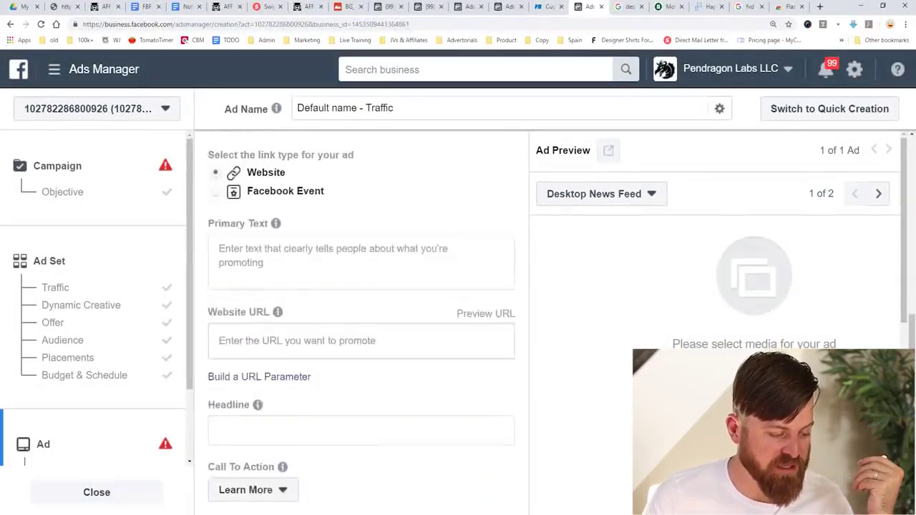
- Switch to the Alpha Nation affiliate resources page and open the email swipe document for The Flat Belly Fix
left_click(307, 6)
scroll(458, 286, "down", 2)
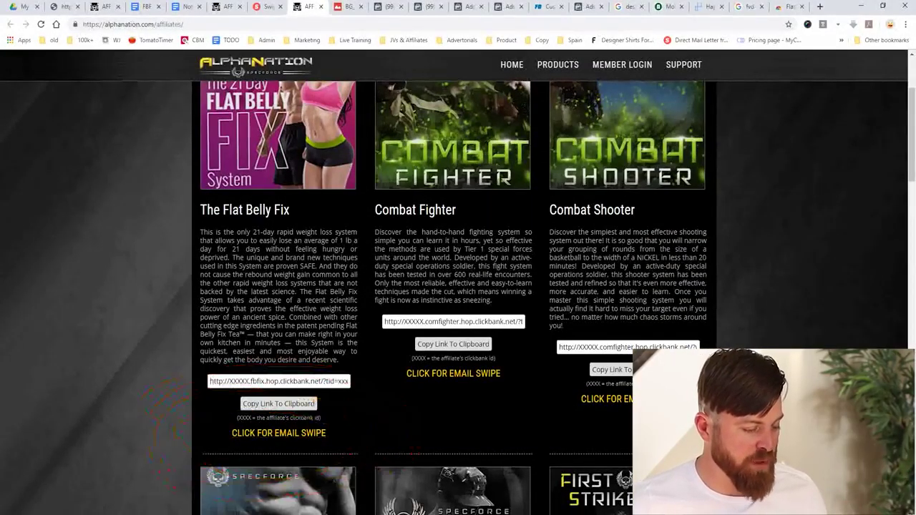
key("ctrl+plus")
key("ctrl+plus")
key("ctrl+plus")
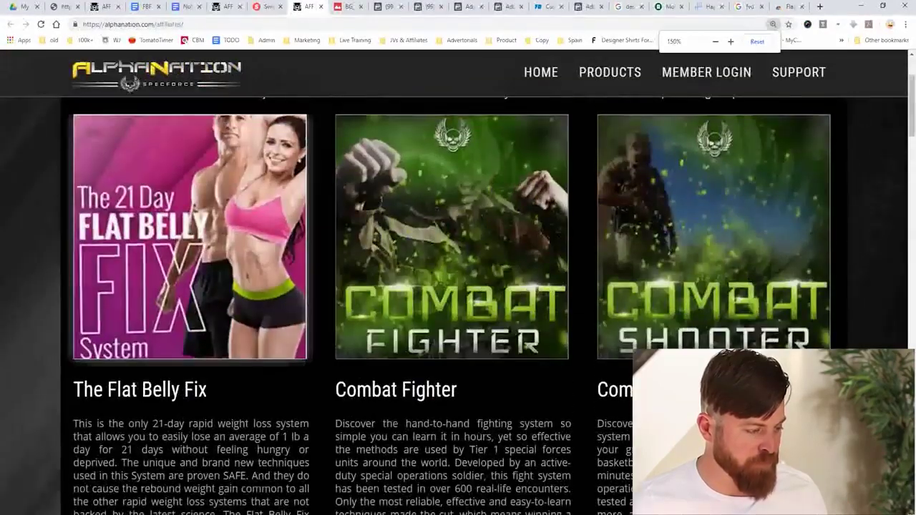
scroll(458, 286, "down", 5)
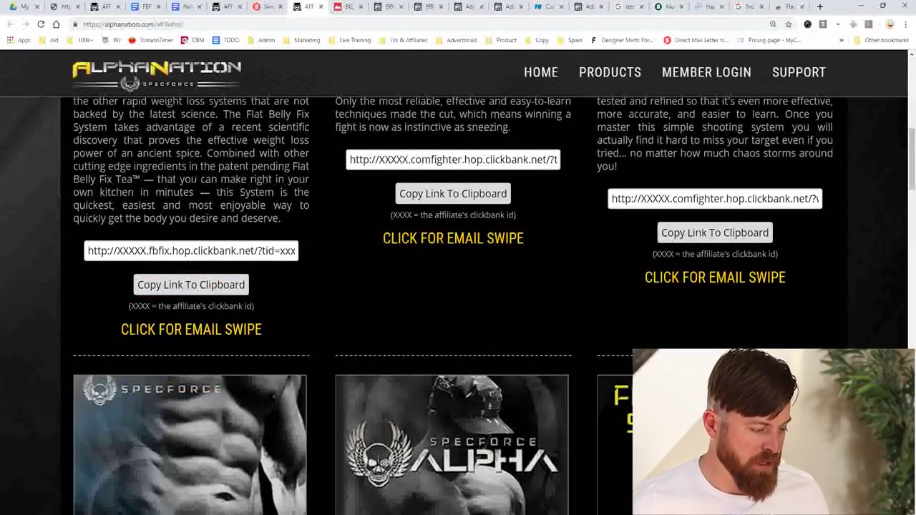
left_click(215, 330)
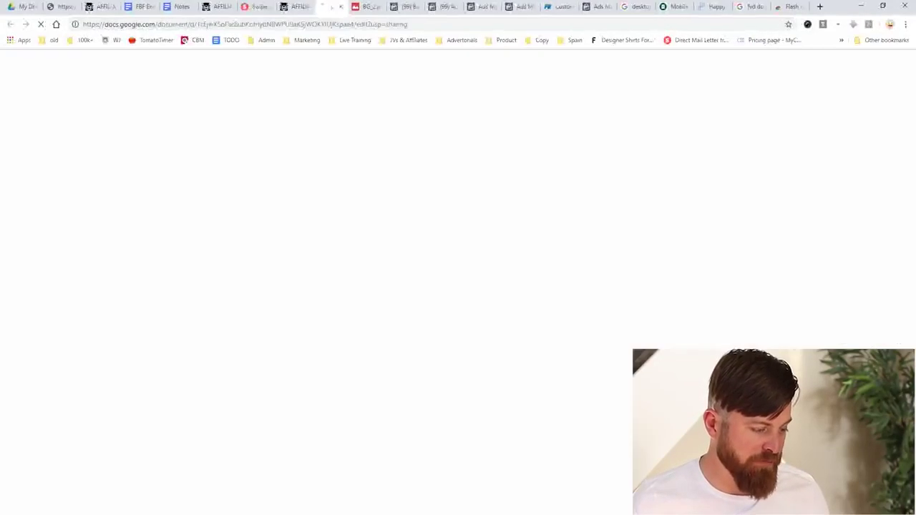
scroll(453, 308, "down", 4)
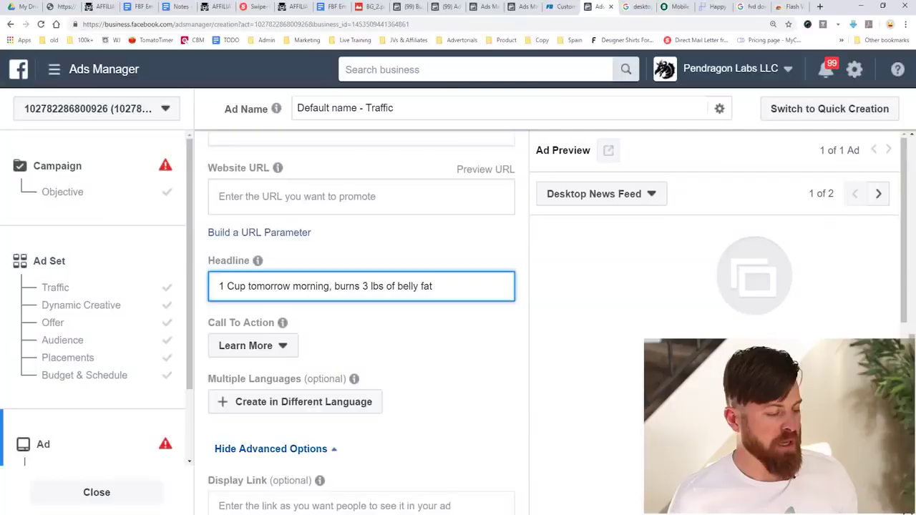
- Switch to the FBF Email - Top Creatives document and copy the body of the "1 Cup tomorrow morning, burns 3 lbs of belly fat" swipe
scroll(362, 323, "up", 3)
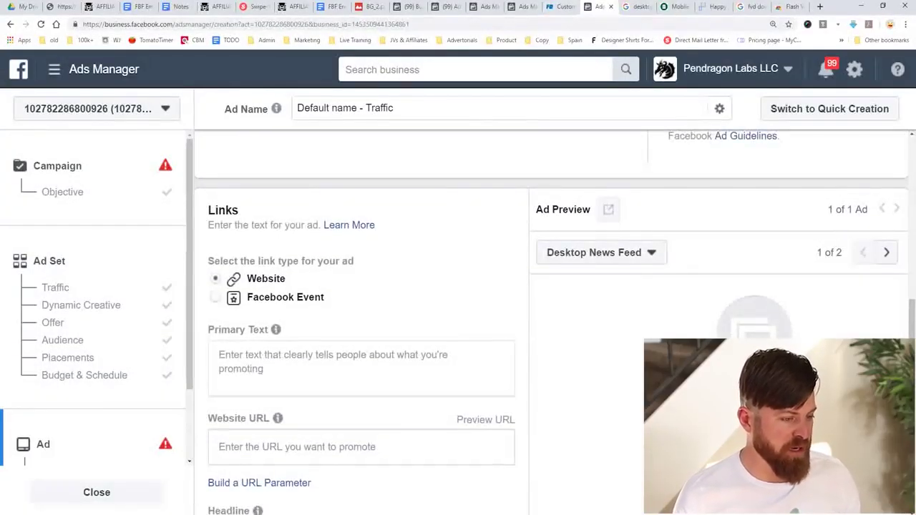
left_click(331, 7)
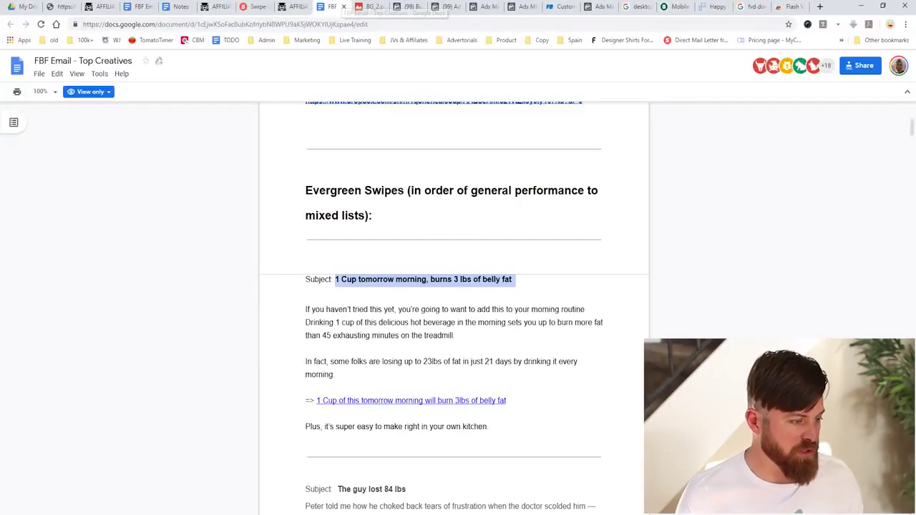
left_click_drag(306, 309, 489, 427)
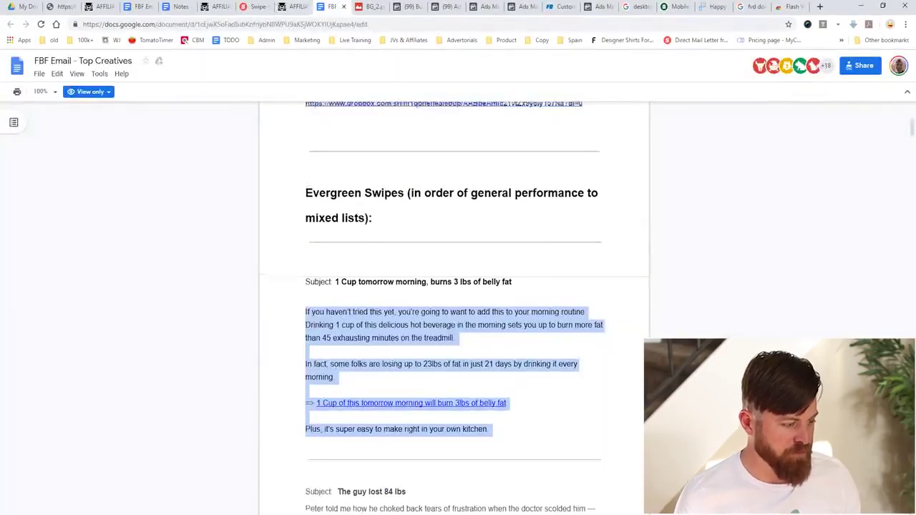
scroll(455, 308, "up", 4)
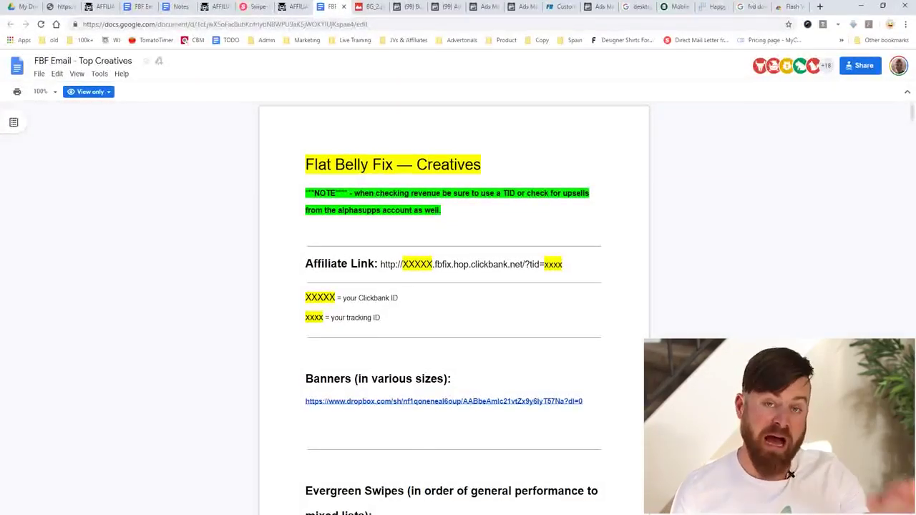
scroll(455, 307, "down", 2)
scroll(455, 308, "down", 2)
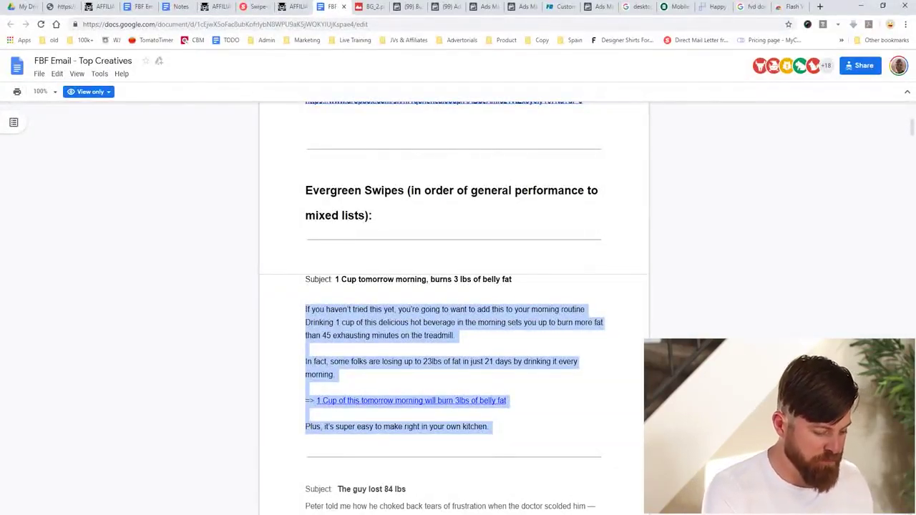
mouse_move(272, 442)
left_mouse_down()
mouse_move(738, 310)
mouse_move(313, 240)
left_mouse_up()
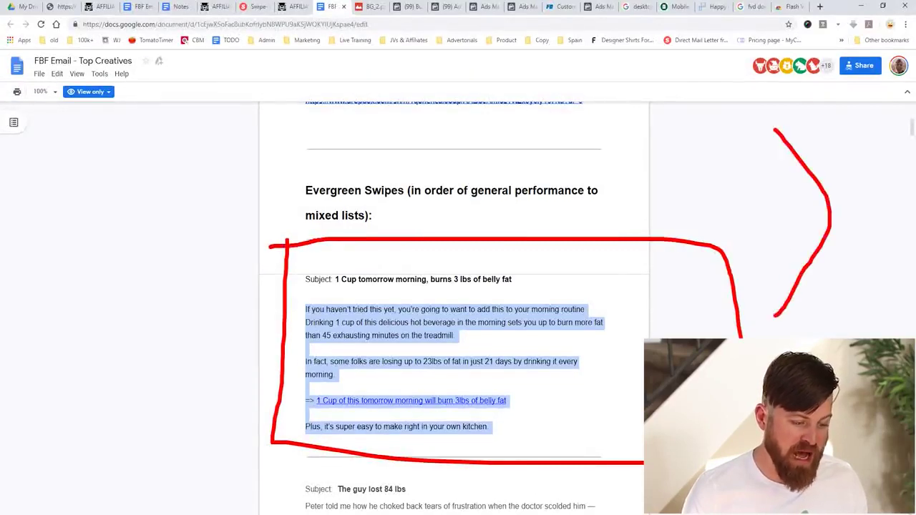
key("Escape")
left_click(807, 358)
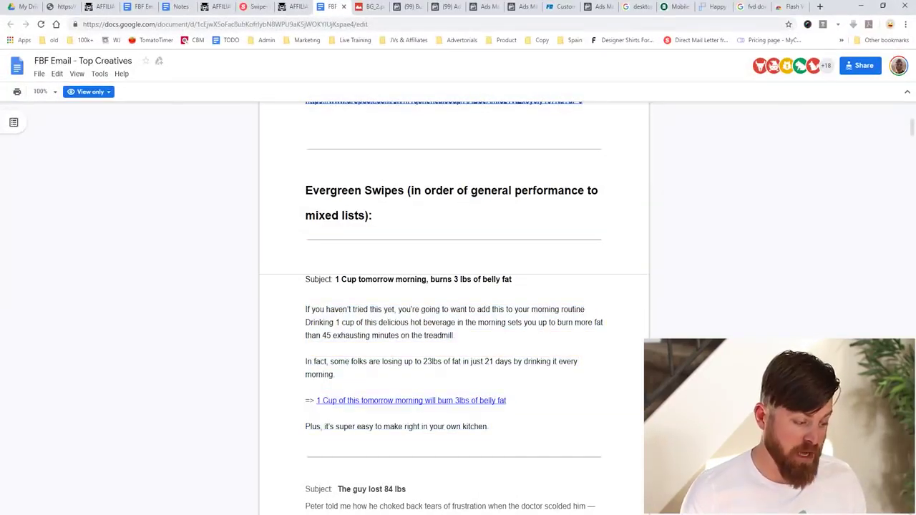
left_click_drag(487, 427, 306, 307)
right_click(321, 306)
left_click(336, 315)
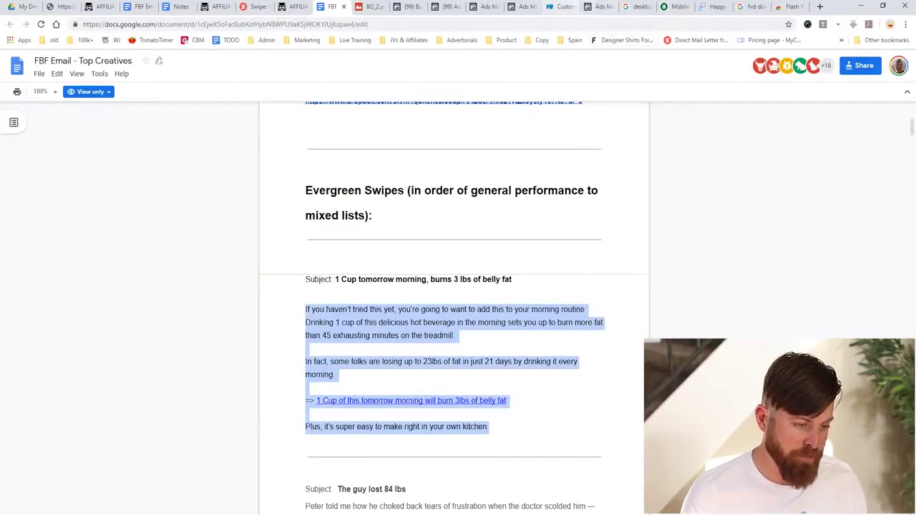
- Return to the Ads Manager ad form and paste the copied swipe body into the Primary Text
left_click(598, 7)
scroll(551, 323, "up", 10)
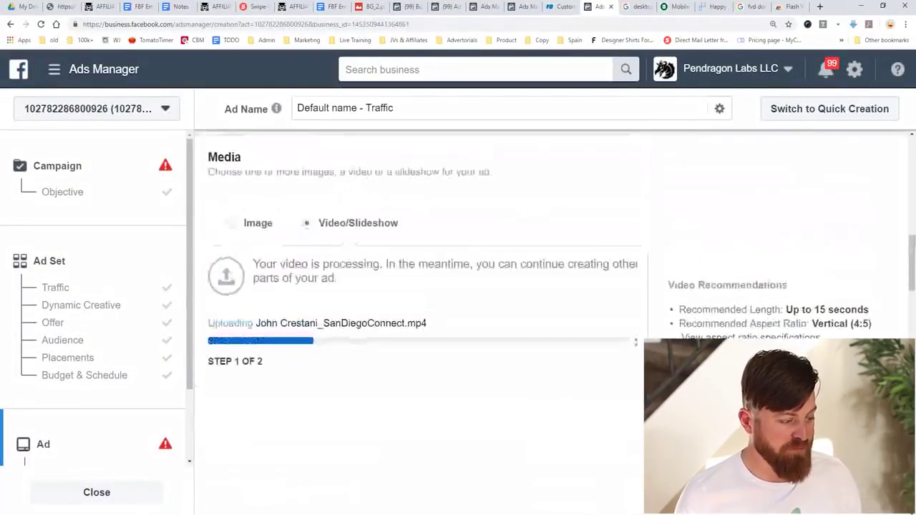
scroll(551, 322, "down", 1)
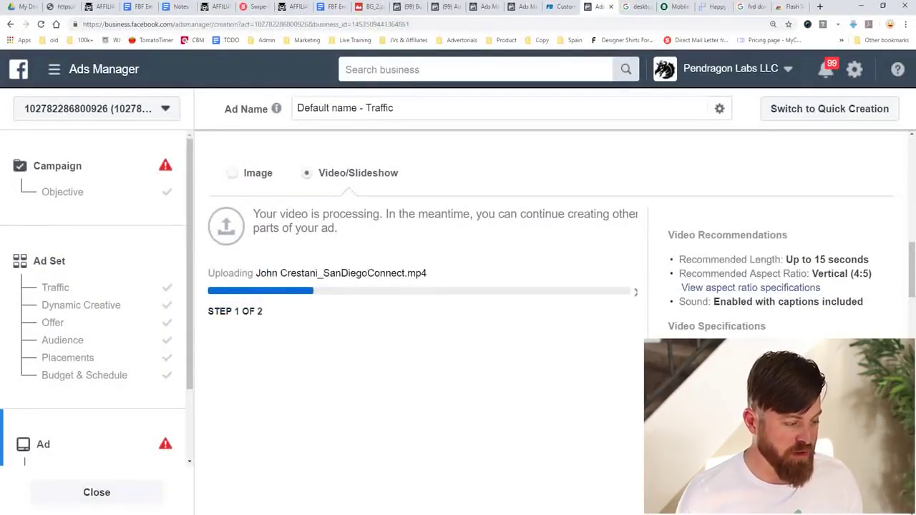
scroll(551, 322, "down", 10)
left_click(242, 260)
right_click(242, 259)
left_click(264, 337)
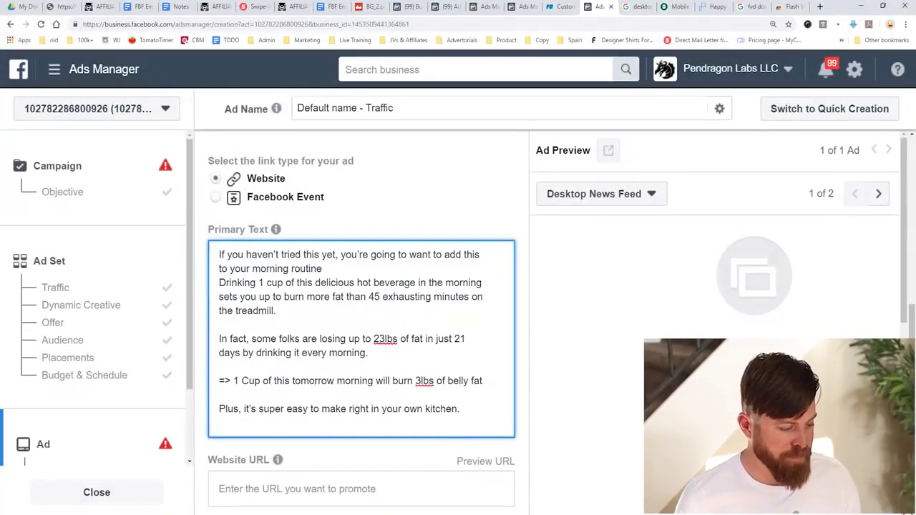
left_click_drag(231, 381, 483, 381)
key("BackSpace")
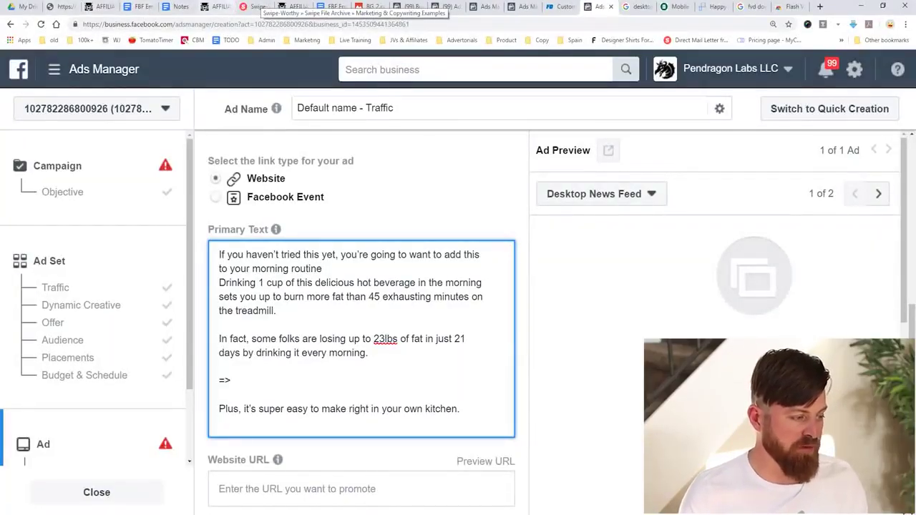
type("h")
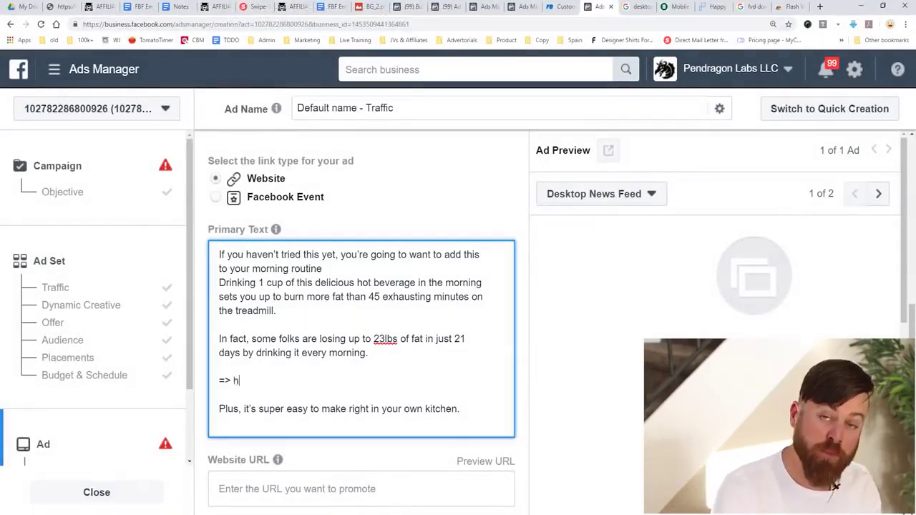
type("ttp://")
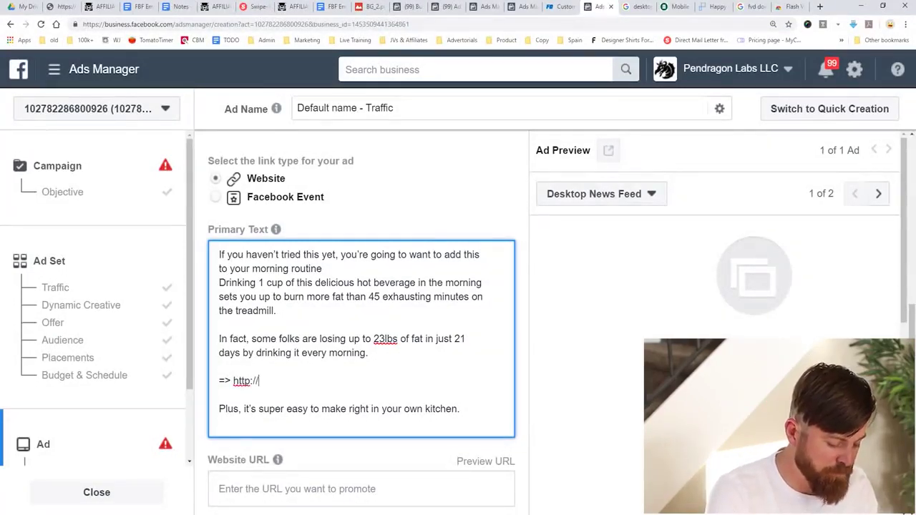
type("weightlosssecrets.")
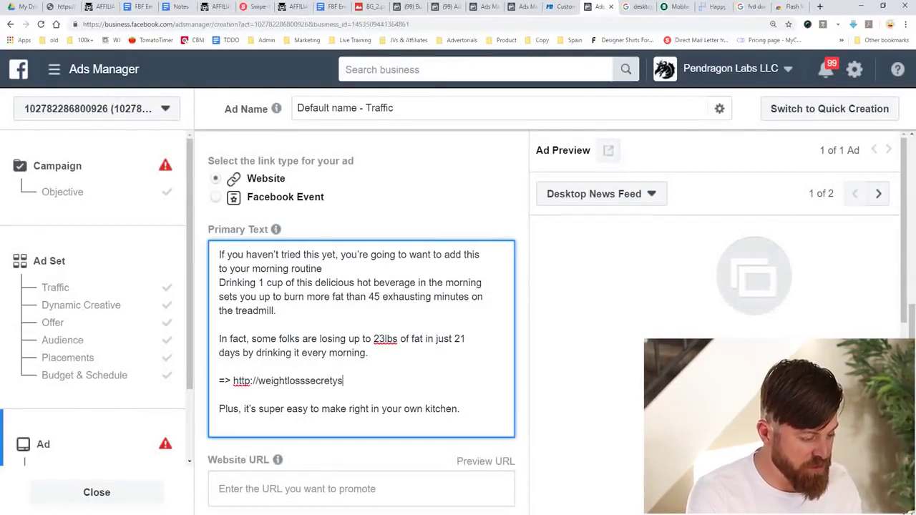
type("com")
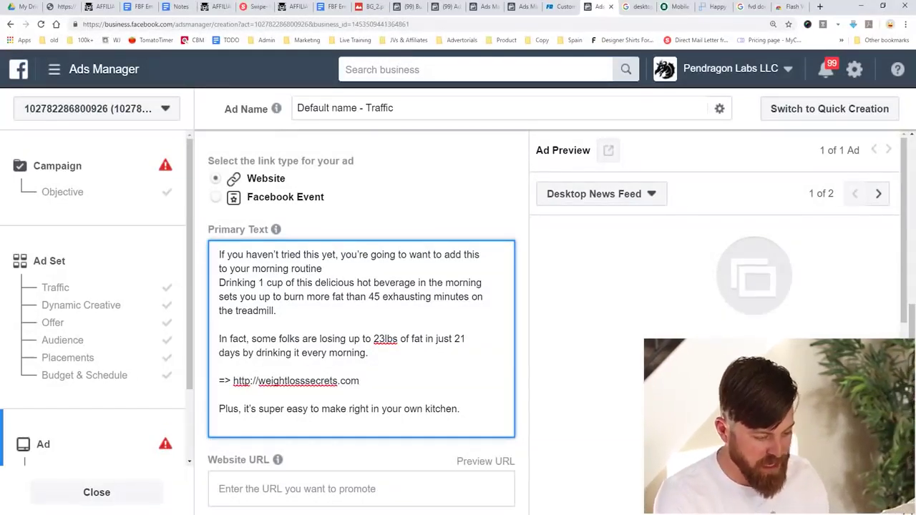
key("ctrl+shift+Left")
key("ctrl+shift+Left")
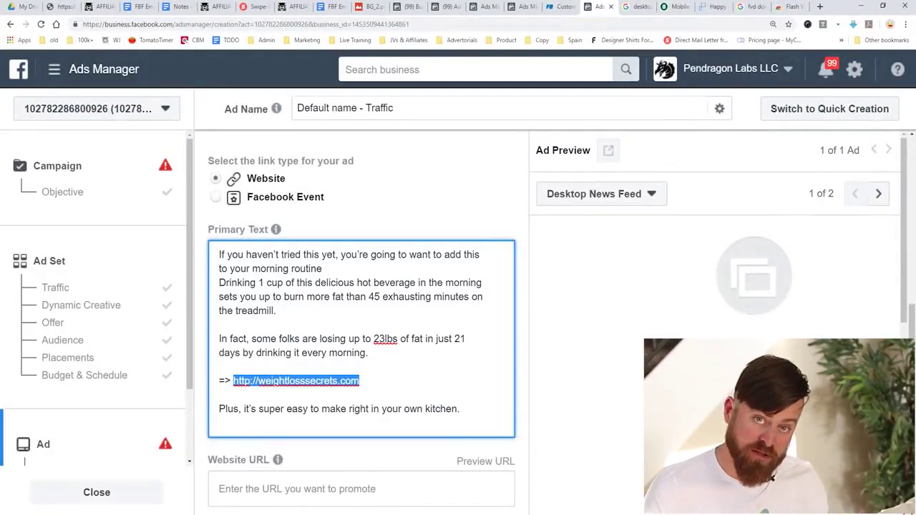
scroll(361, 358, "down", 2)
left_click(361, 389)
key("shift+Tab")
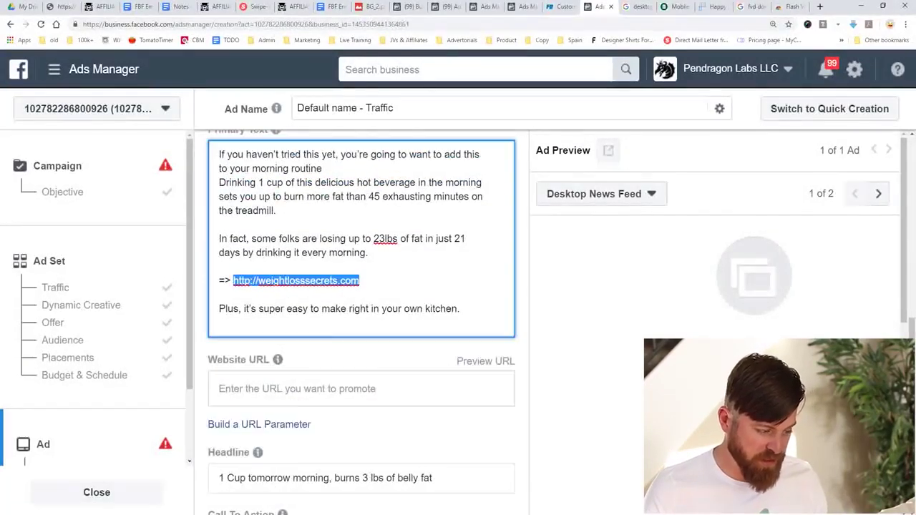
left_click(243, 389)
right_click(242, 383)
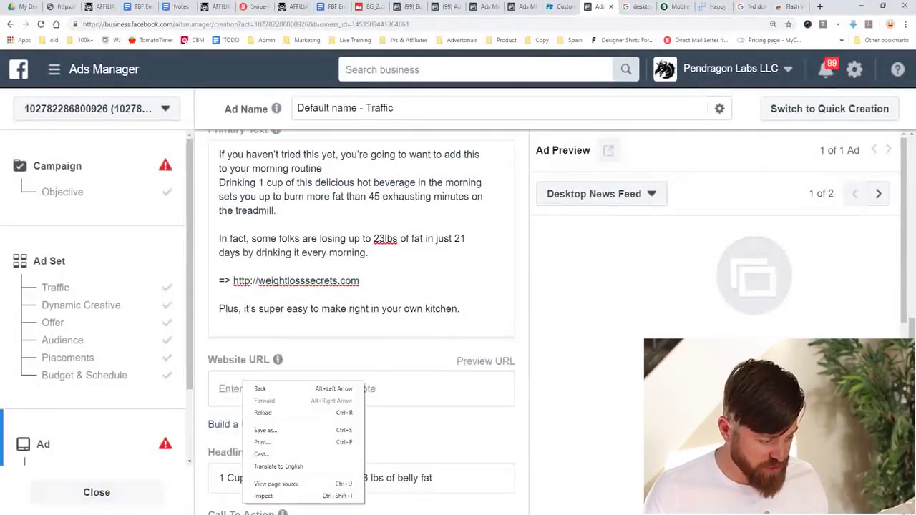
key("Escape")
key("ctrl+v")
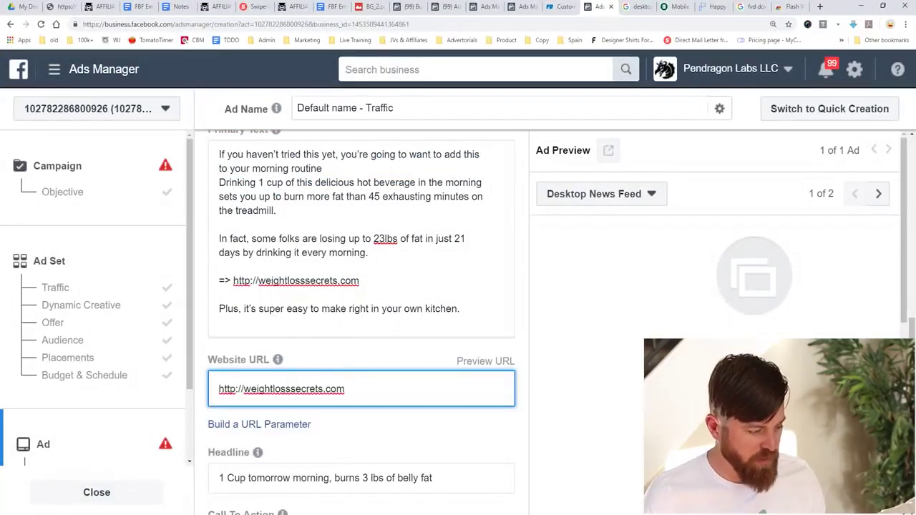
- Change the ad's media type from video to image and choose the stock photo of a smiling woman pointing against a teal background
scroll(362, 286, "down", 1)
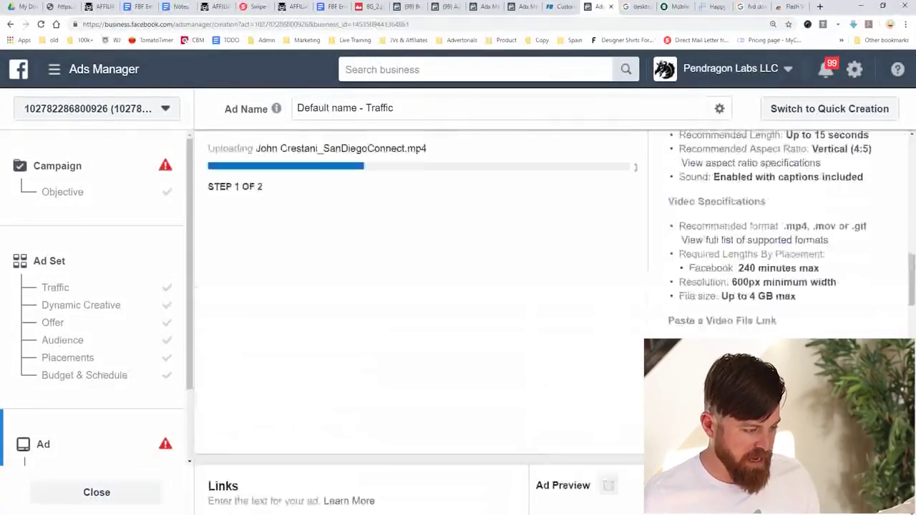
left_click(232, 222)
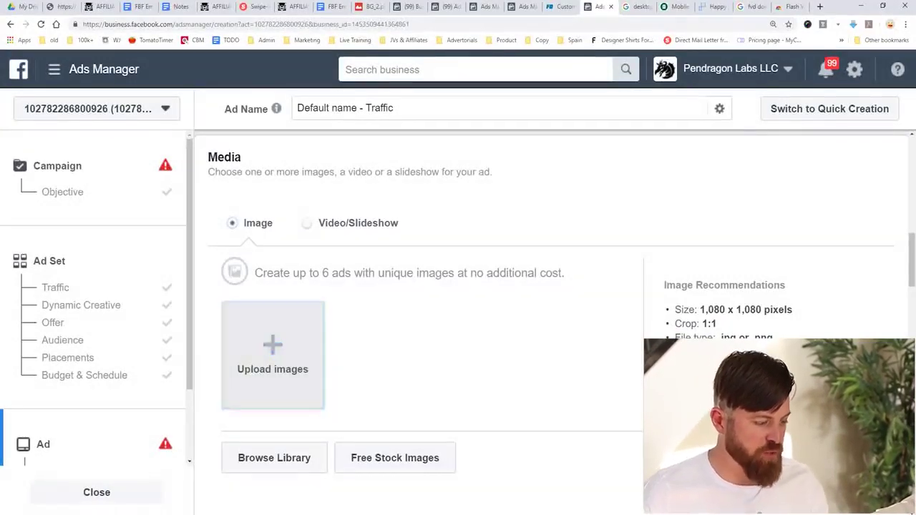
scroll(279, 415, "down", 1)
left_click(274, 407)
left_click(294, 146)
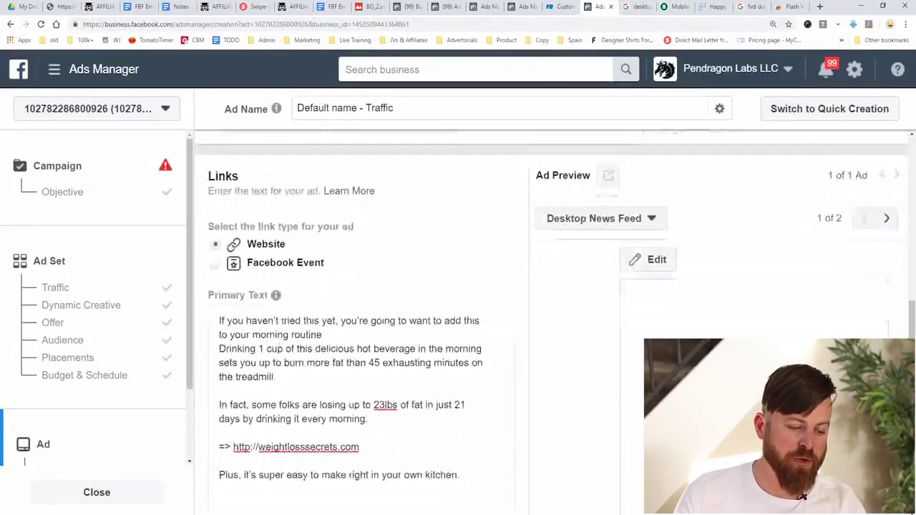
- Examine the Desktop News Feed ad preview, the advanced link options and the Conversion Tracking settings through to the final confirmation area
scroll(459, 322, "down", 1)
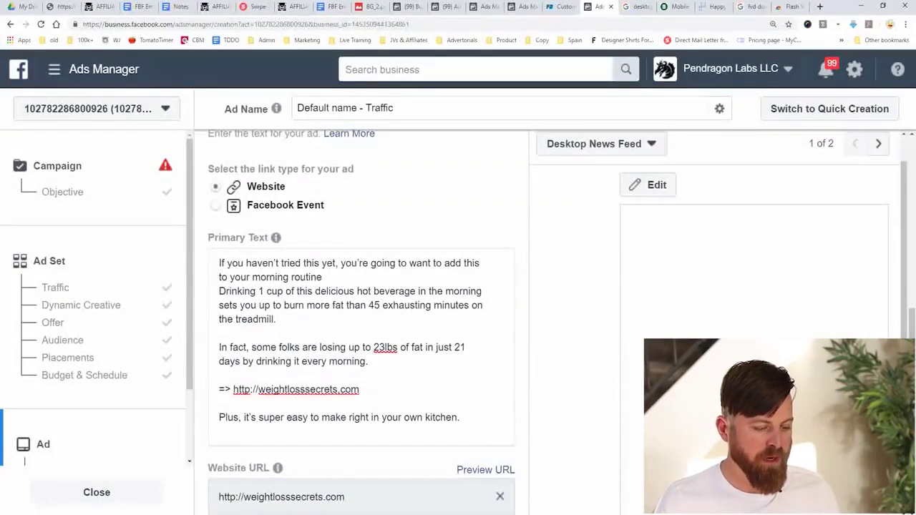
scroll(362, 322, "up", 2)
scroll(362, 322, "down", 2)
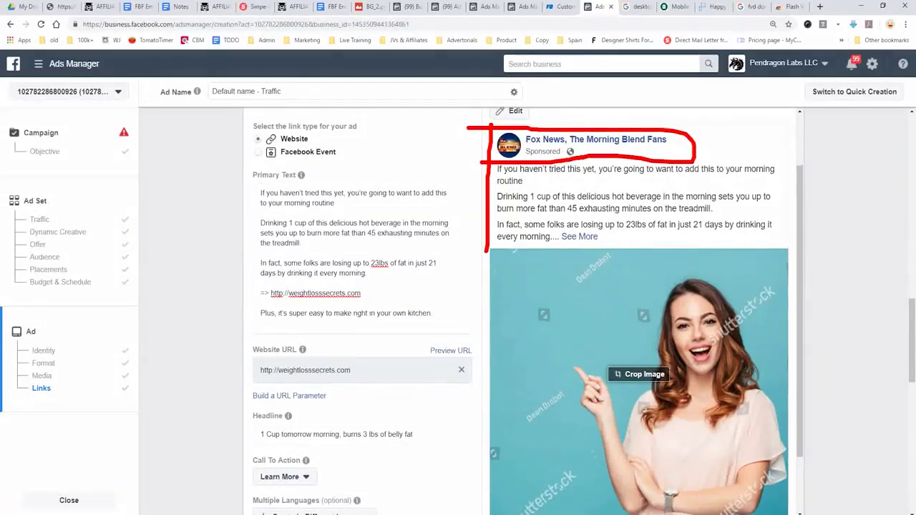
key("Escape")
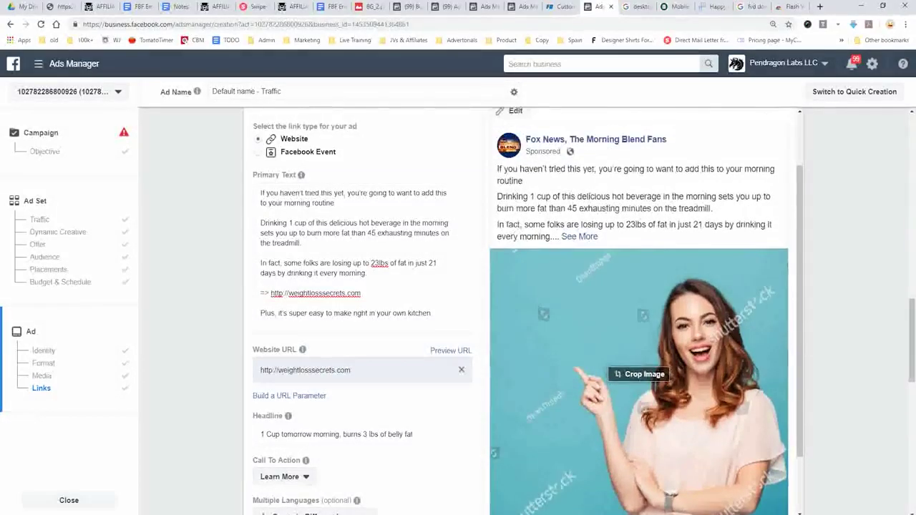
scroll(639, 322, "down", 2)
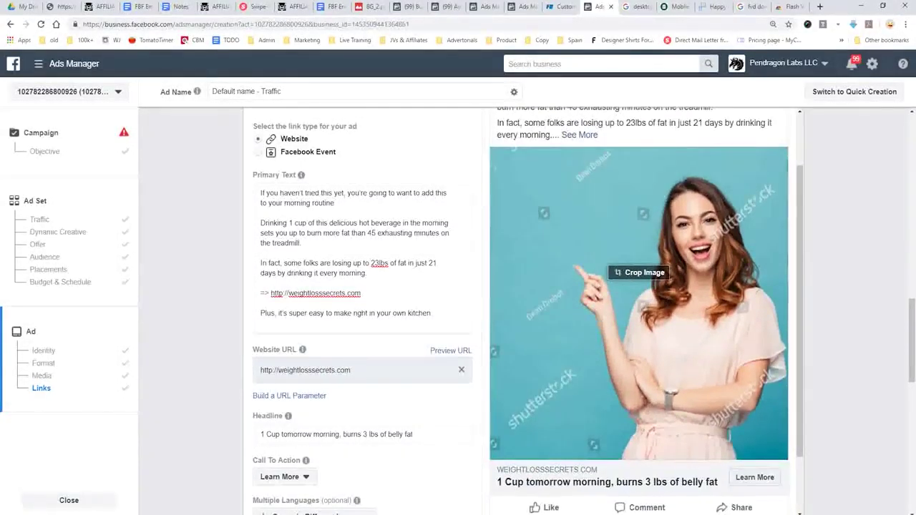
scroll(639, 322, "up", 1)
mouse_move(501, 266)
left_mouse_down()
mouse_move(745, 494)
mouse_move(430, 258)
left_mouse_up()
scroll(362, 308, "down", 5)
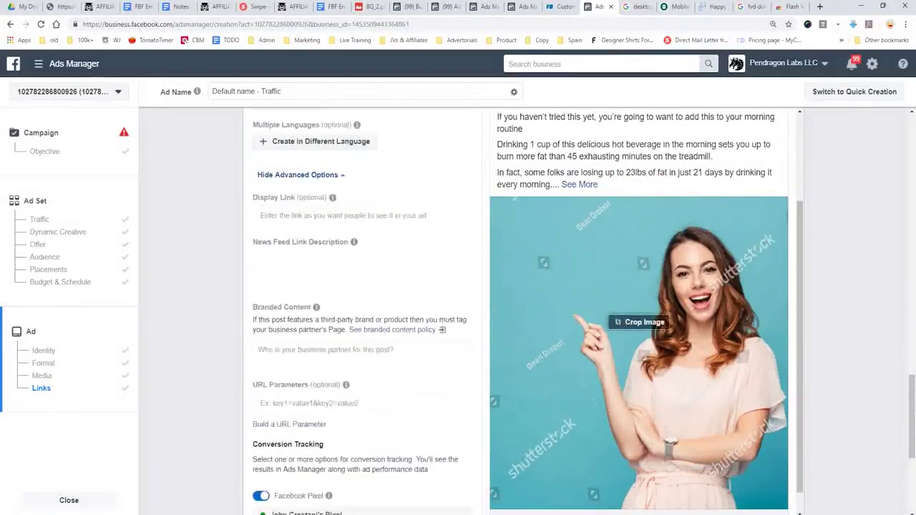
scroll(523, 312, "down", 2)
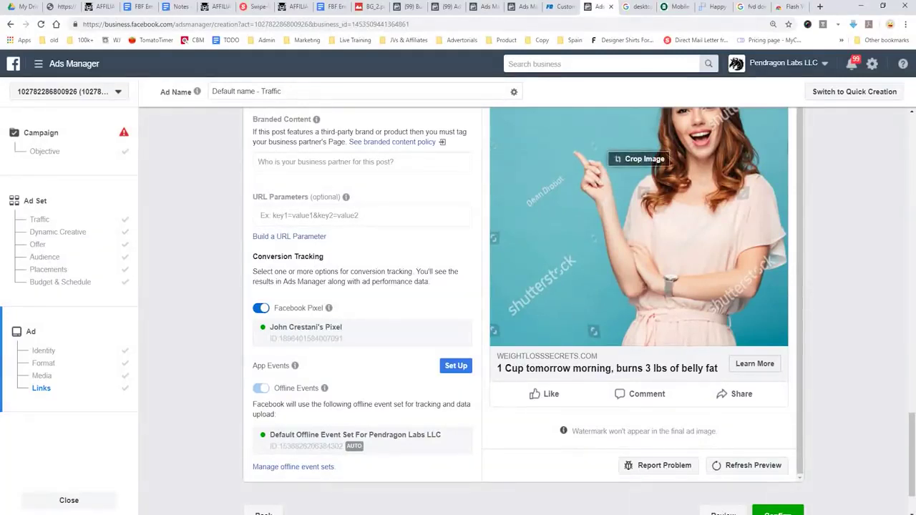
scroll(523, 312, "down", 1)
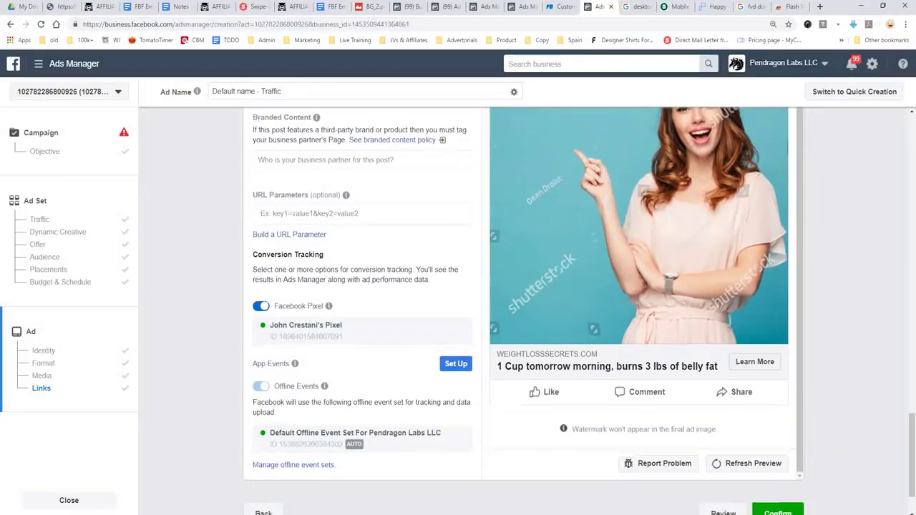
scroll(522, 312, "up", 1)
scroll(522, 312, "down", 2)
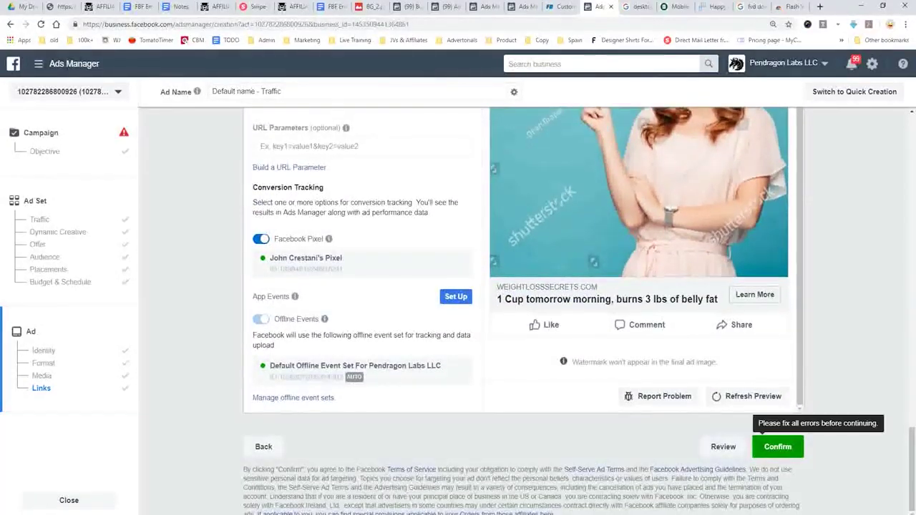